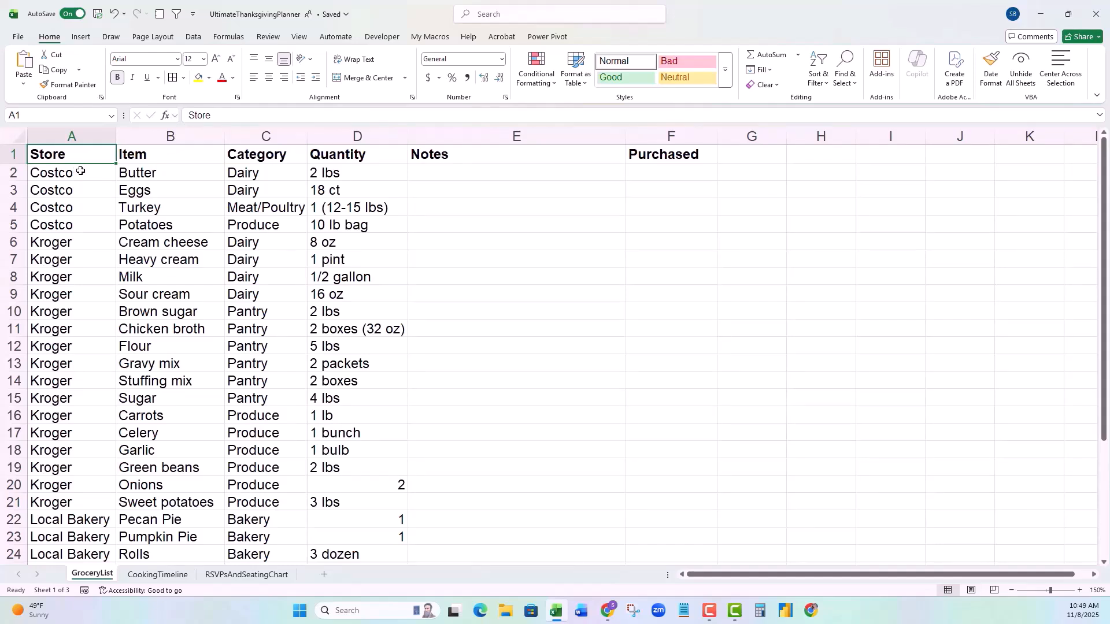
Step: Convert the grocery list range A1:F32 into a table with headers and give it a plain table style without colored banding
left_click_drag(69, 153, 634, 528)
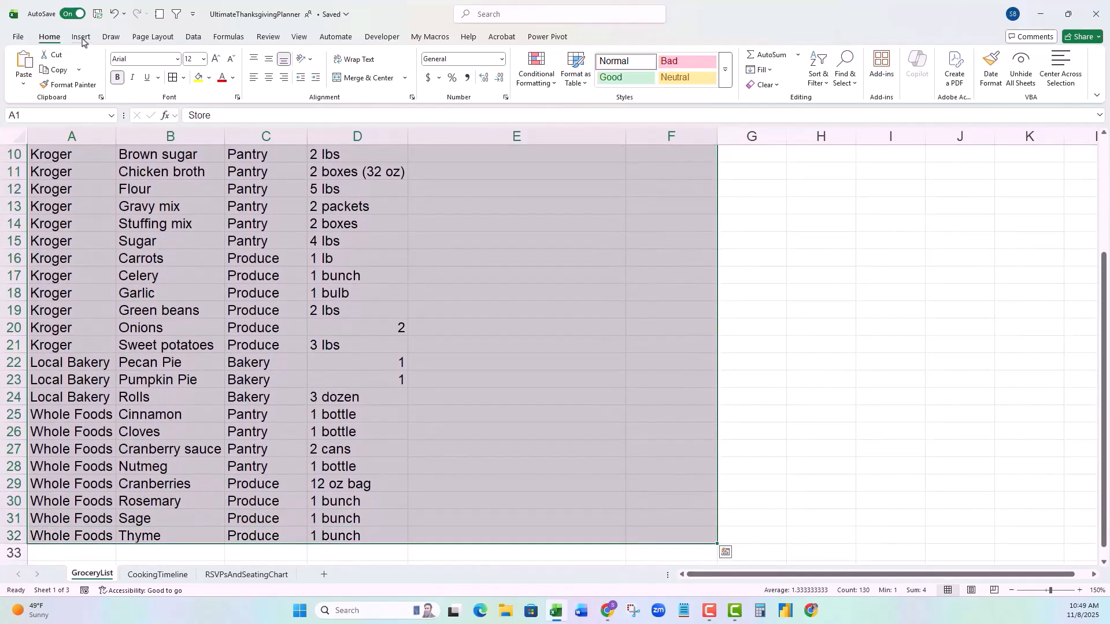
left_click(82, 37)
left_click(110, 66)
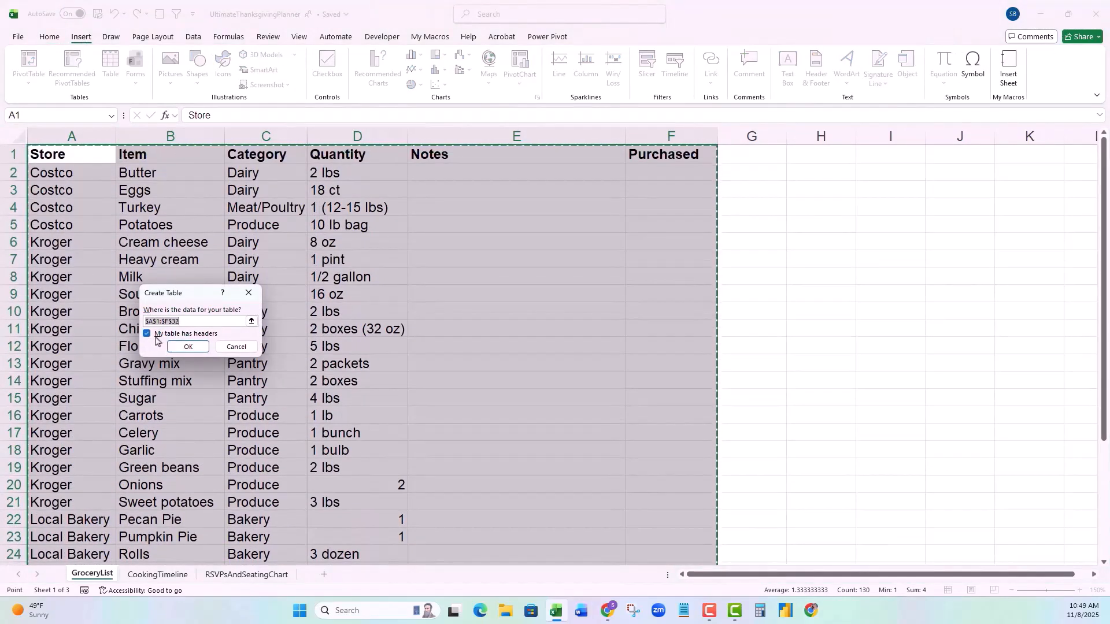
left_click(186, 347)
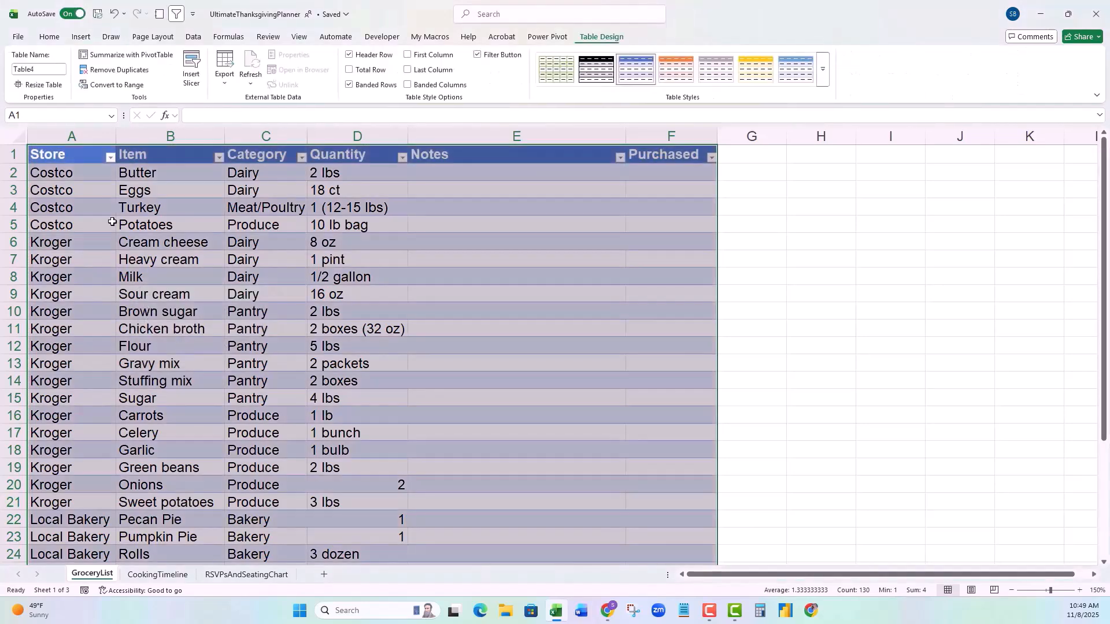
left_click(78, 160)
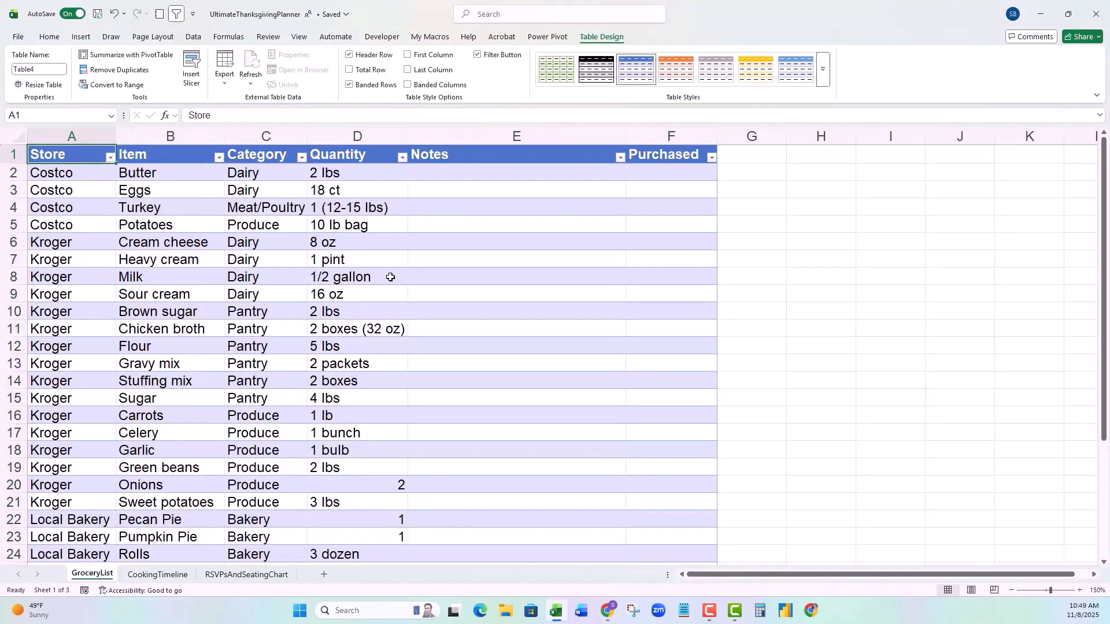
left_click(822, 69)
left_click(559, 85)
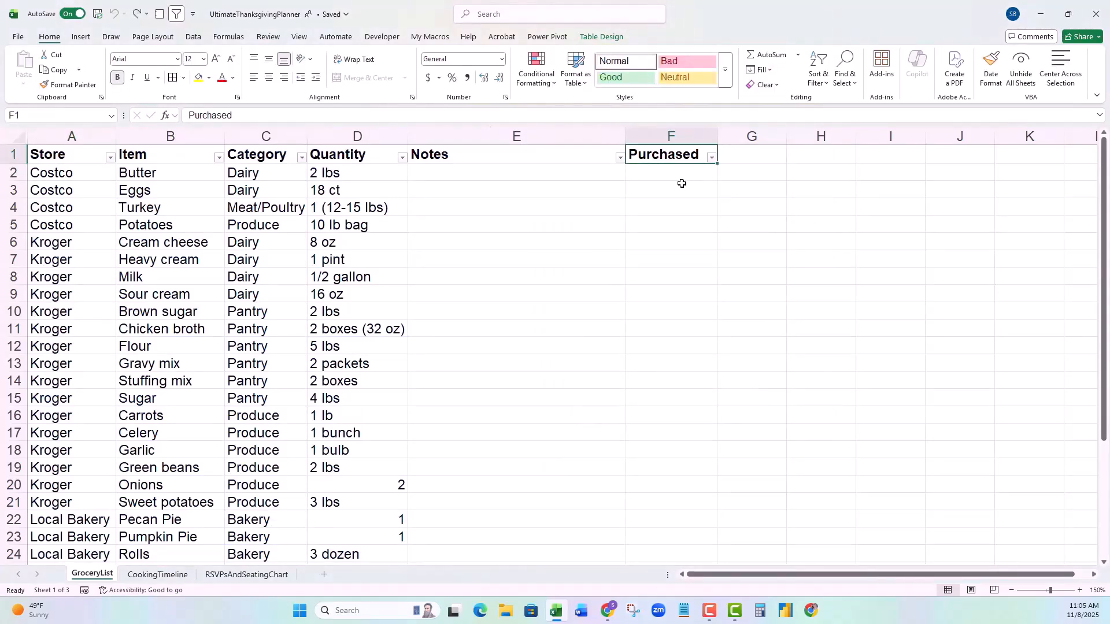
Step: Insert checkboxes in all the Purchased column cells, F2:F32
left_click(662, 133)
left_click(665, 157)
left_click_drag(660, 177, 654, 538)
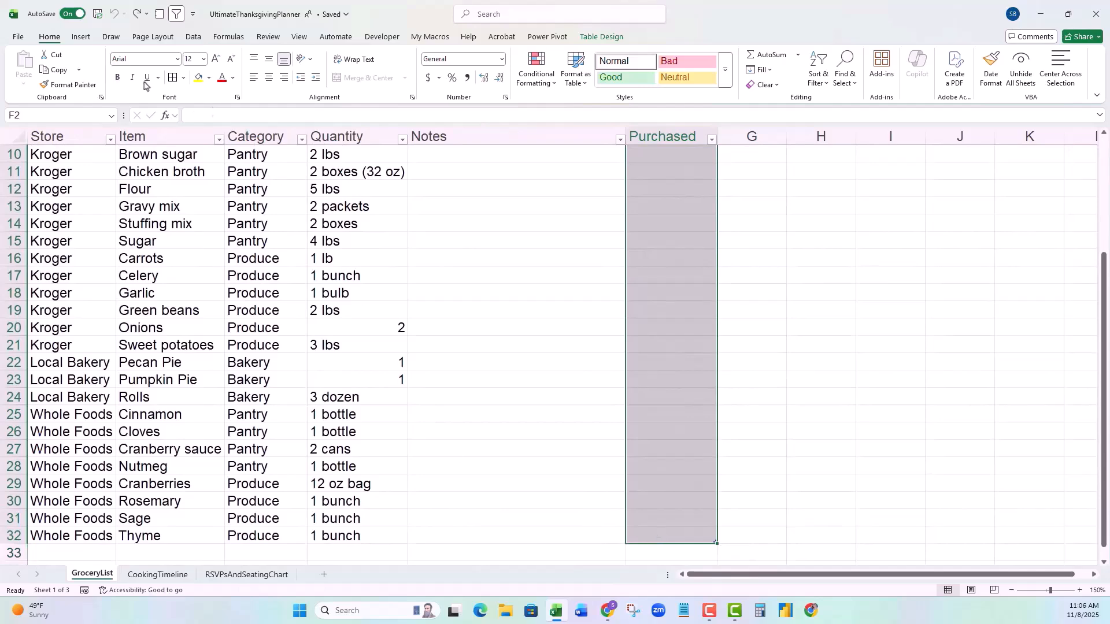
left_click(84, 37)
left_click(327, 67)
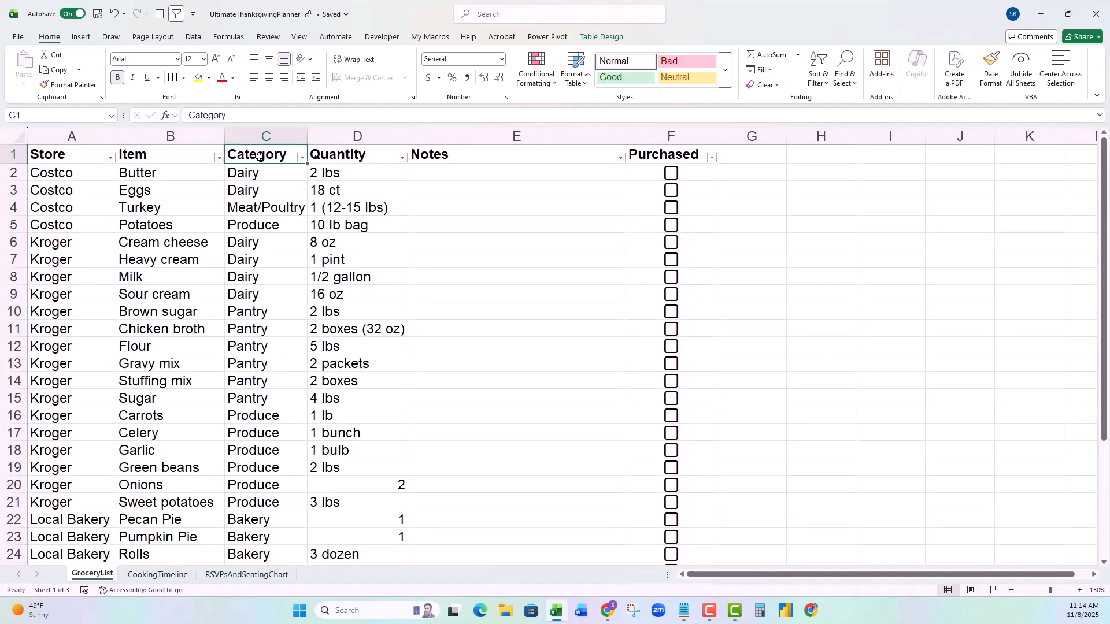
Step: Create a formula-based conditional formatting rule for A2:F32 using =$C2="Bakery"
left_click_drag(23, 175, 639, 518)
scroll(560, 366, "up", 4)
left_click(543, 67)
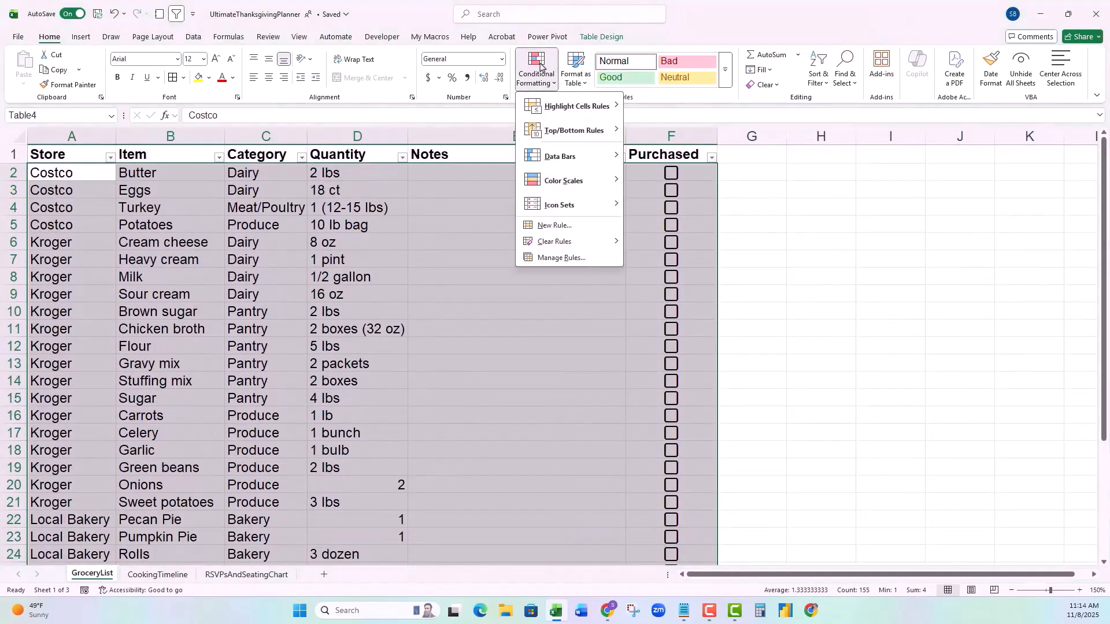
left_click(545, 227)
left_click_drag(477, 184, 145, 215)
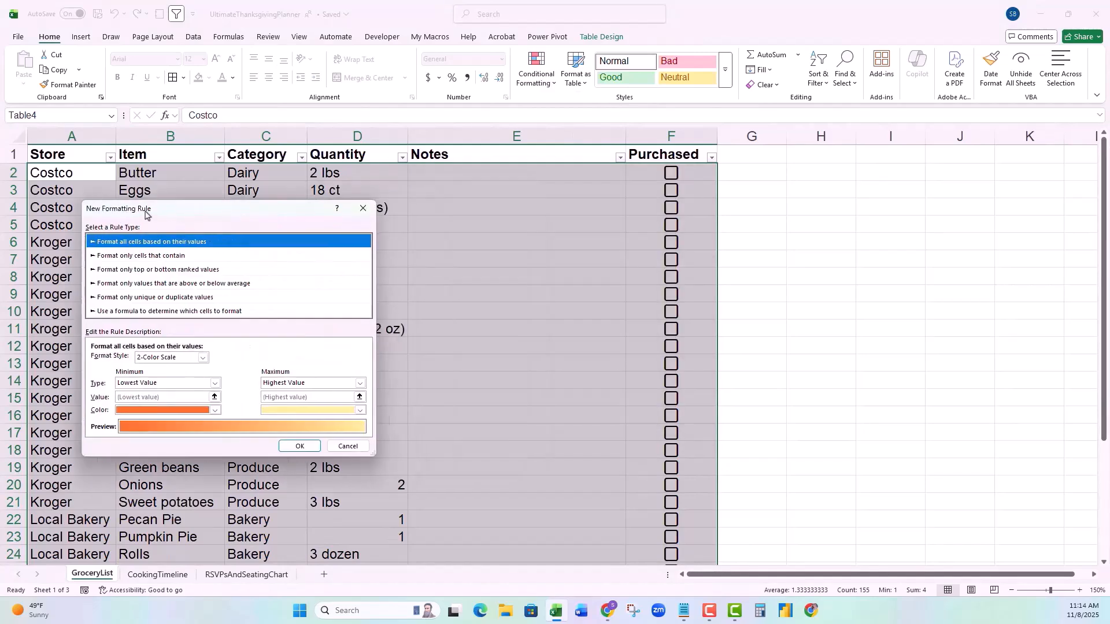
left_click(123, 315)
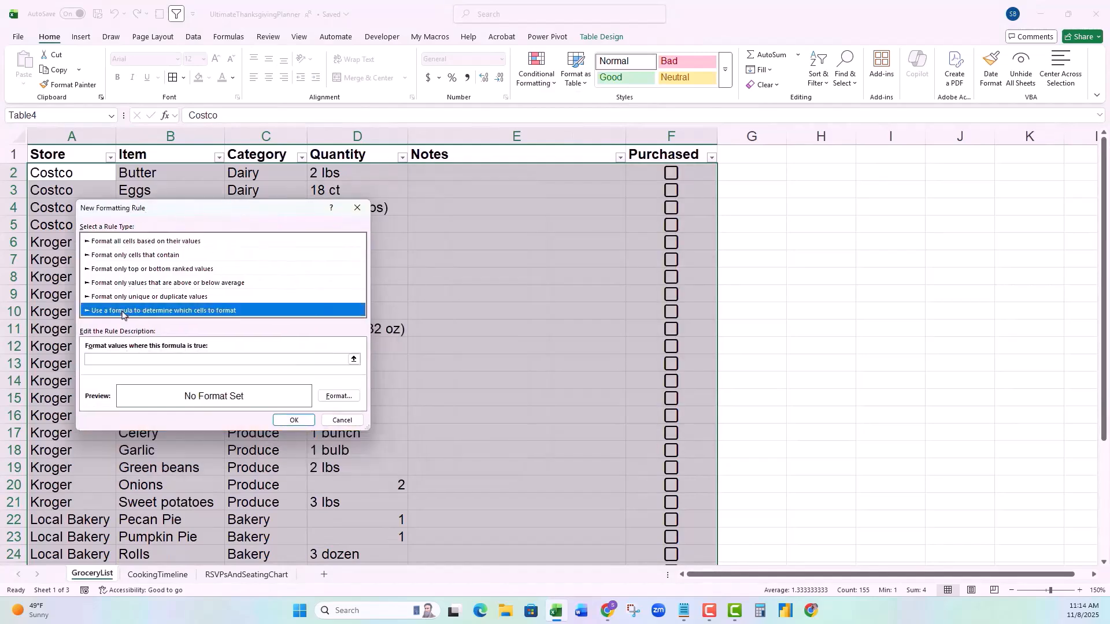
left_click(106, 360)
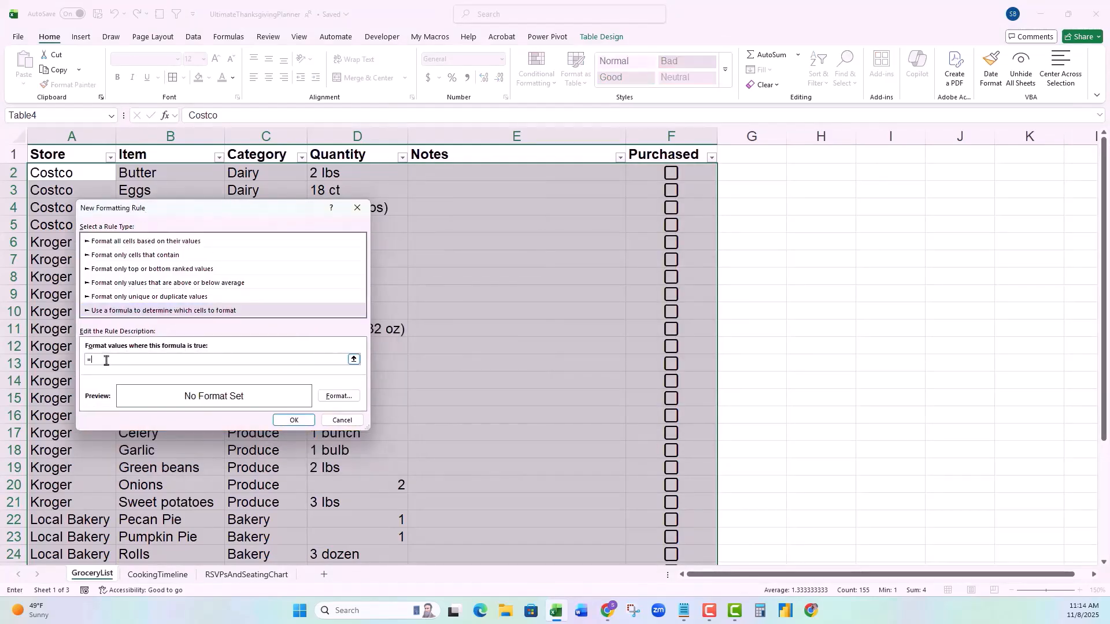
type("=$C2=\"Bakery")
Step: Give the Bakery rule a light blue fill and apply it to the table
left_click(334, 396)
left_click(505, 214)
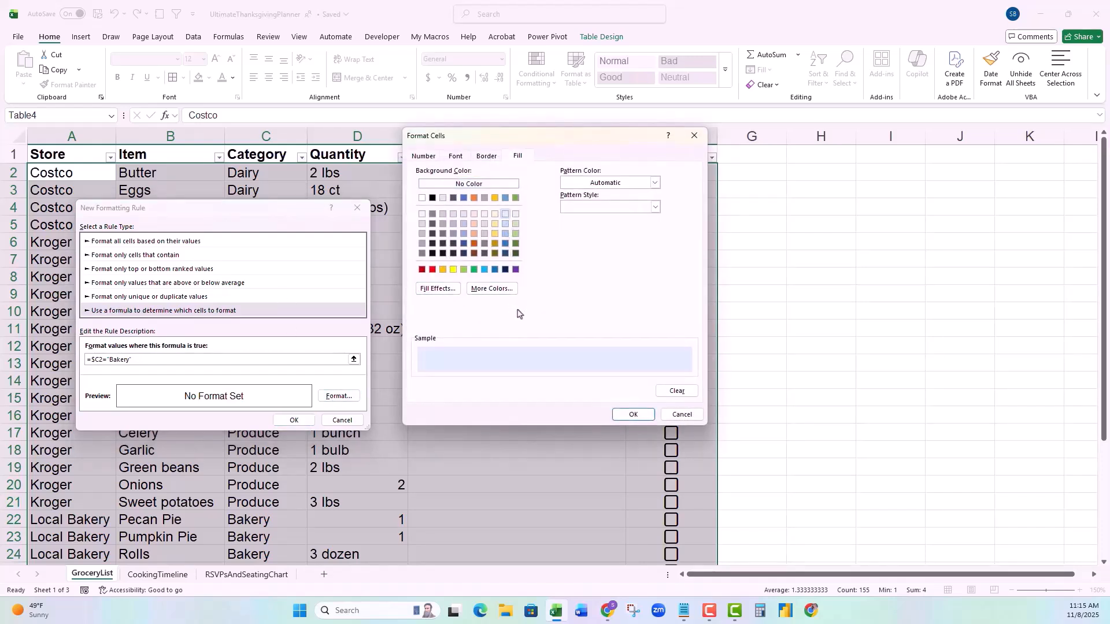
left_click(633, 414)
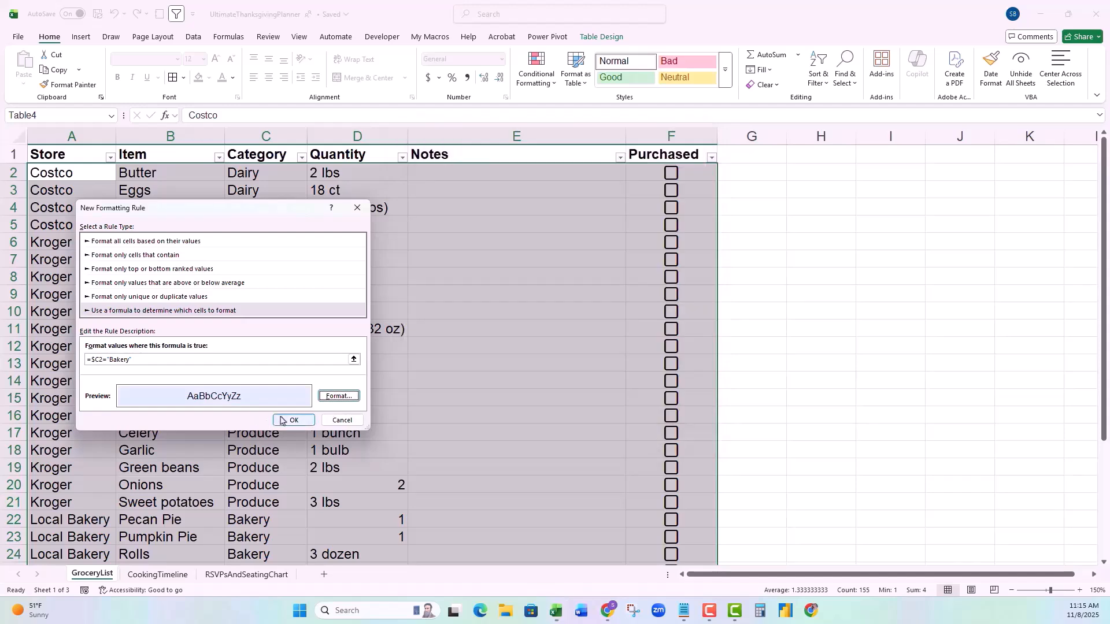
left_click(294, 420)
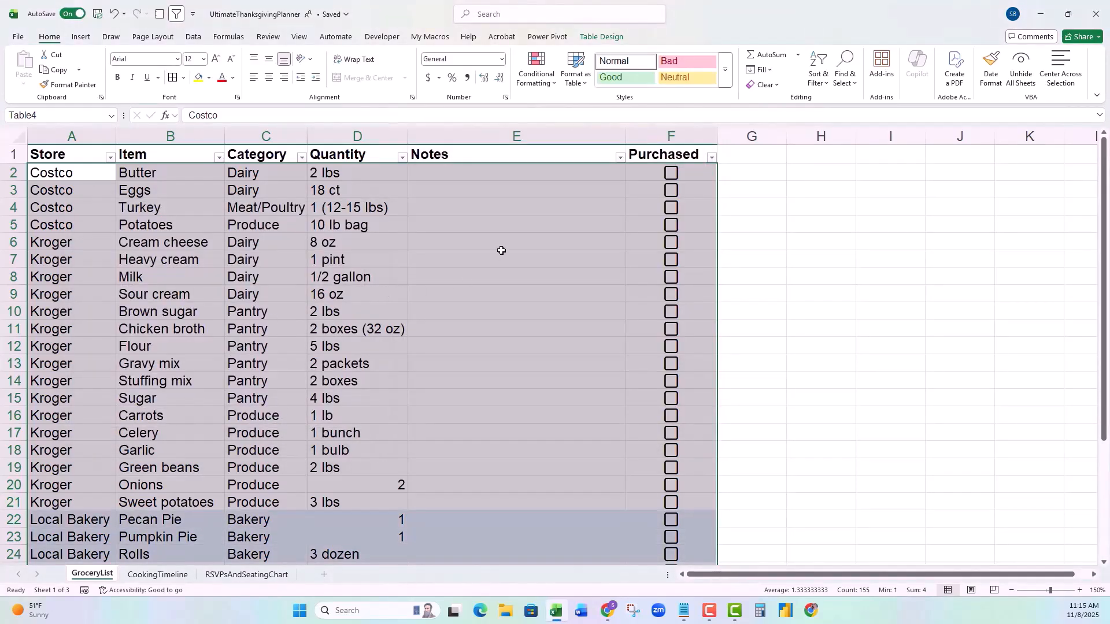
Step: Duplicate the Bakery formatting rule and change the copy's formula to =$C2="Dairy"
left_click(539, 78)
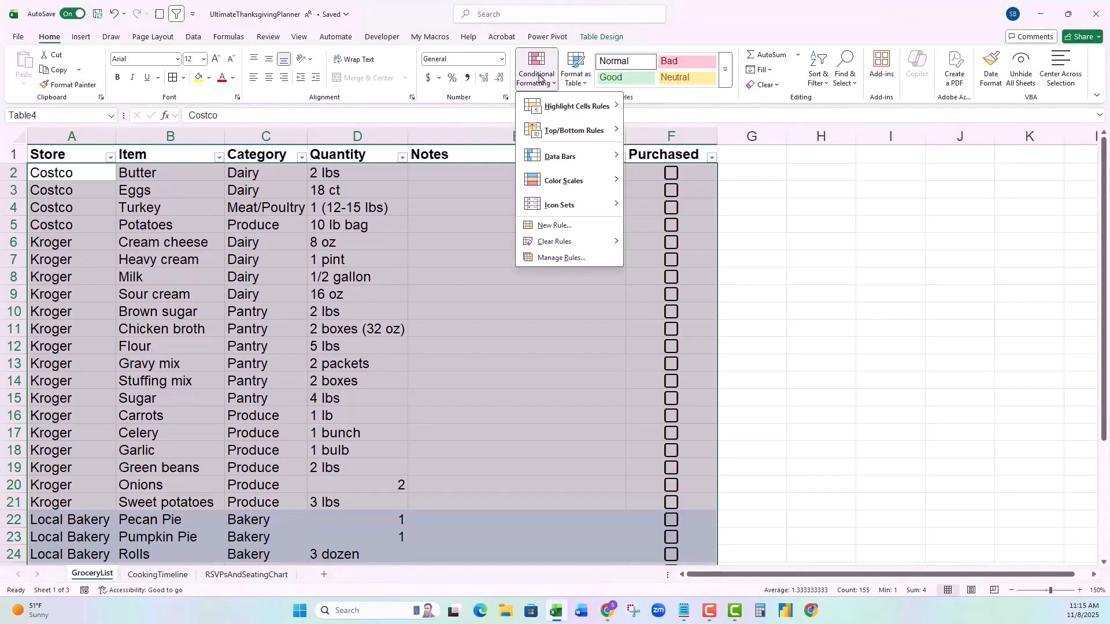
left_click(554, 257)
left_click(399, 289)
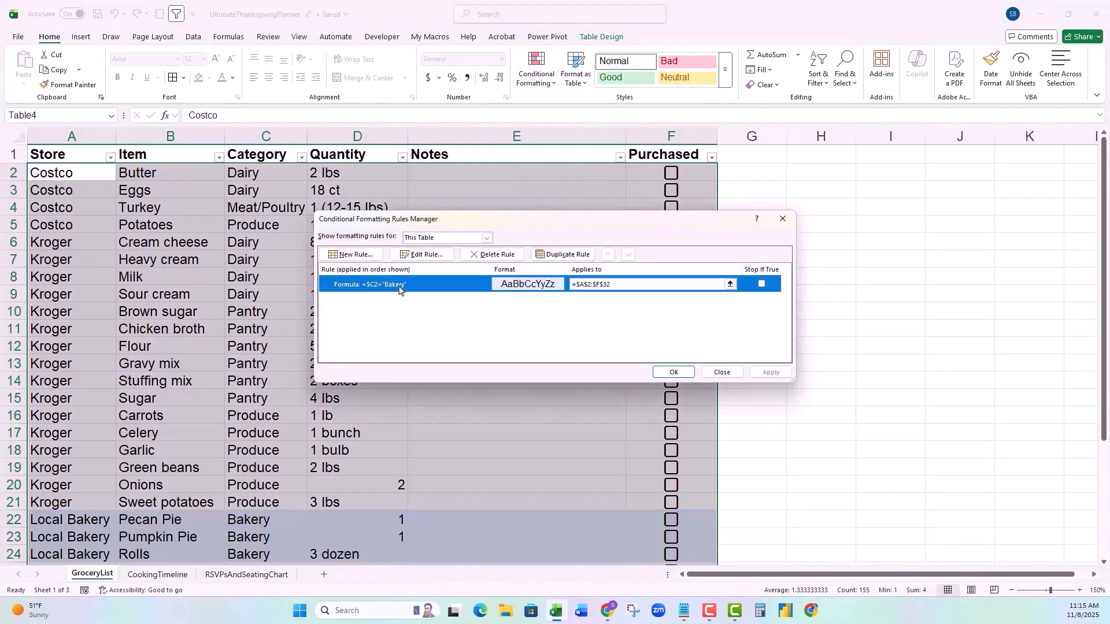
left_click(565, 255)
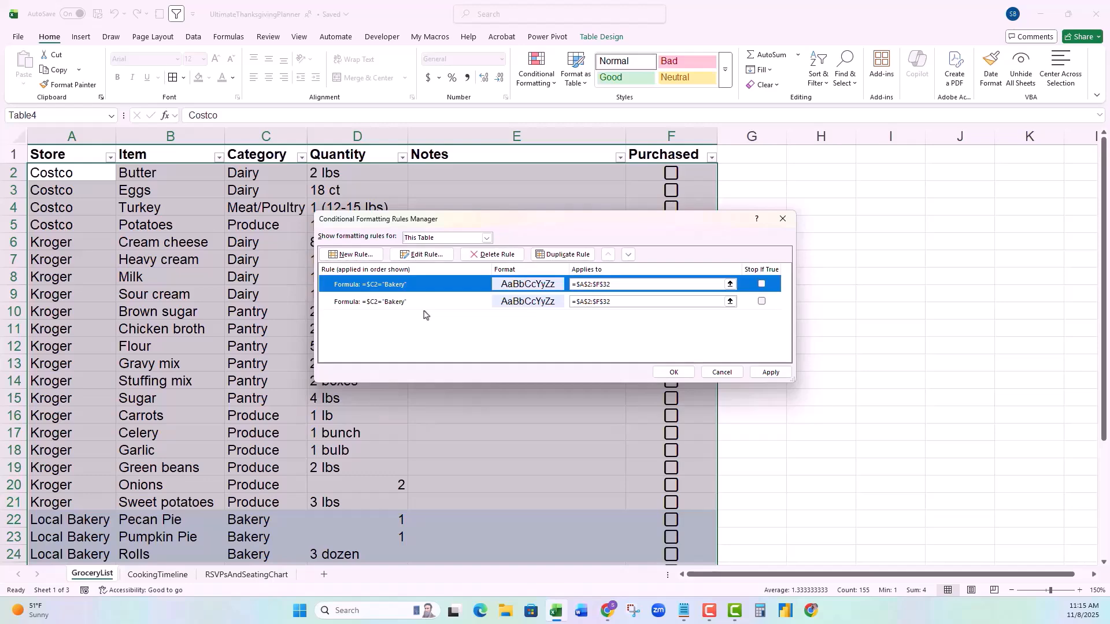
left_click(414, 302)
left_click(422, 255)
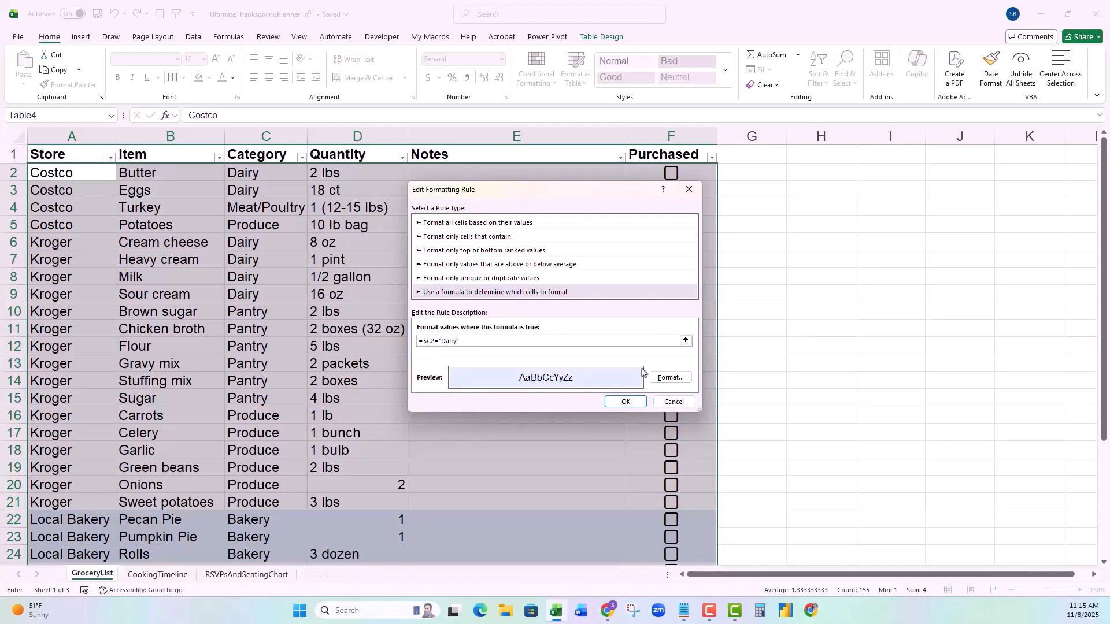
Step: Set the Dairy rule's fill to the lightest gold and apply the rules to the table
left_click(669, 377)
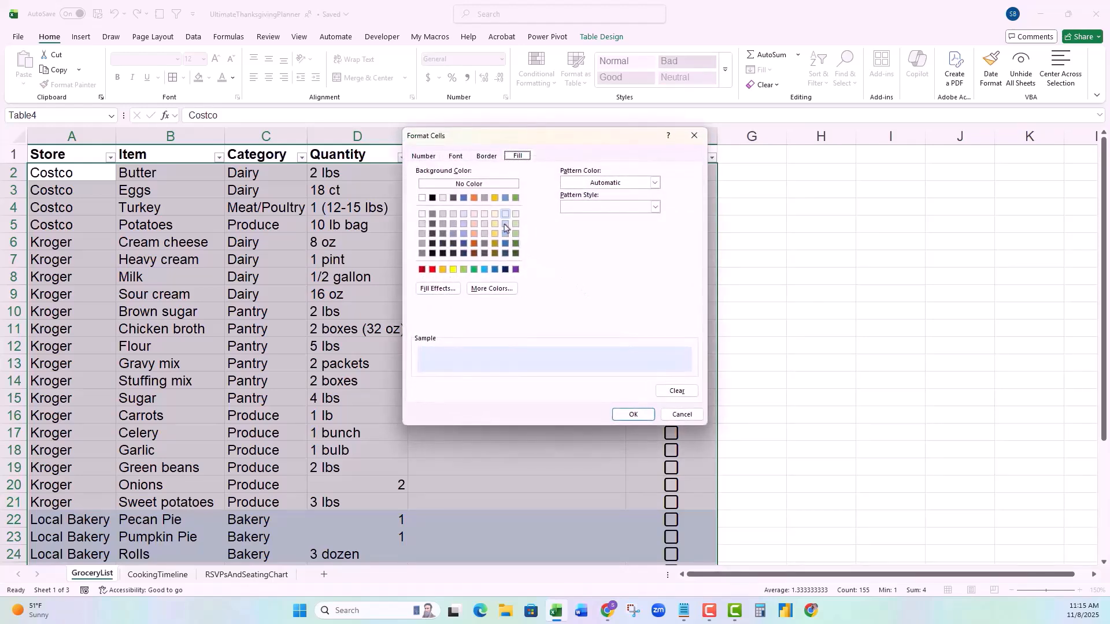
left_click(495, 215)
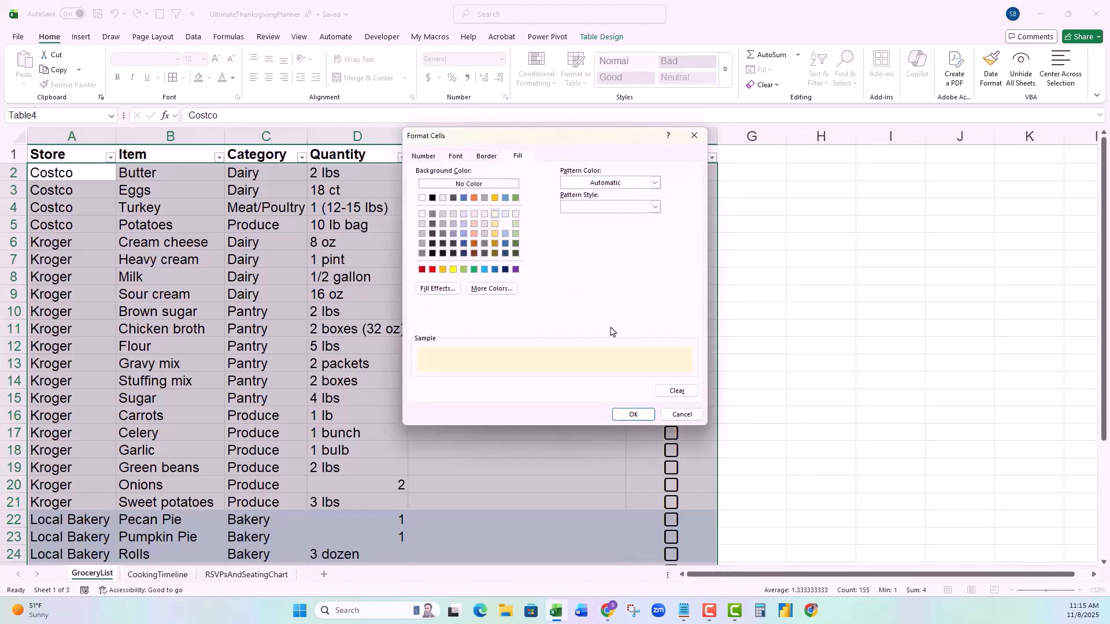
left_click(634, 414)
left_click(631, 406)
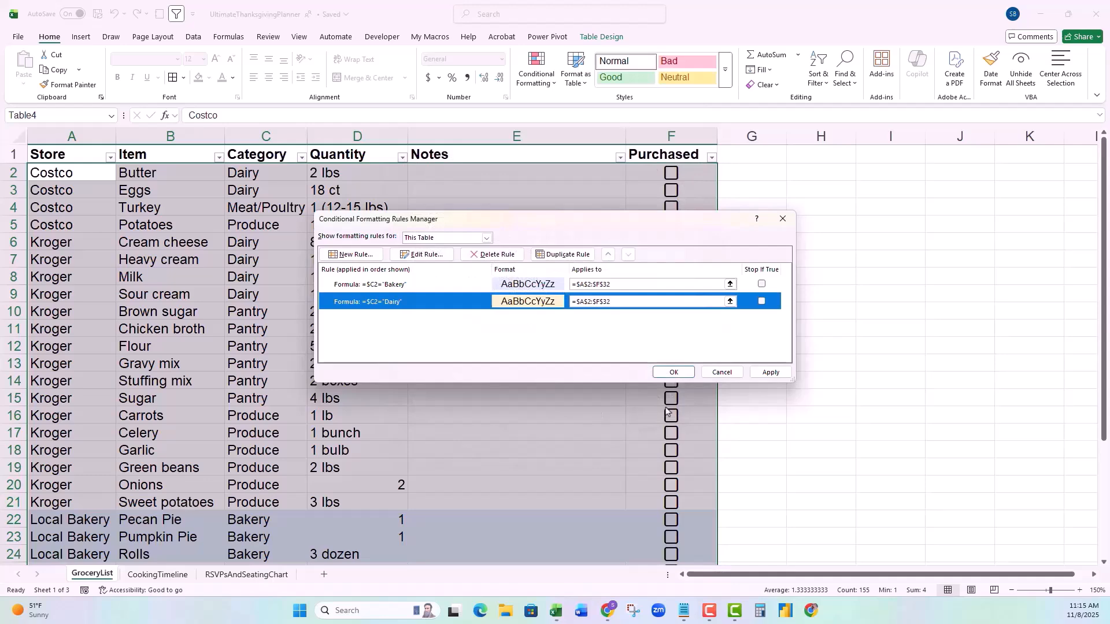
left_click(672, 373)
left_click(73, 155)
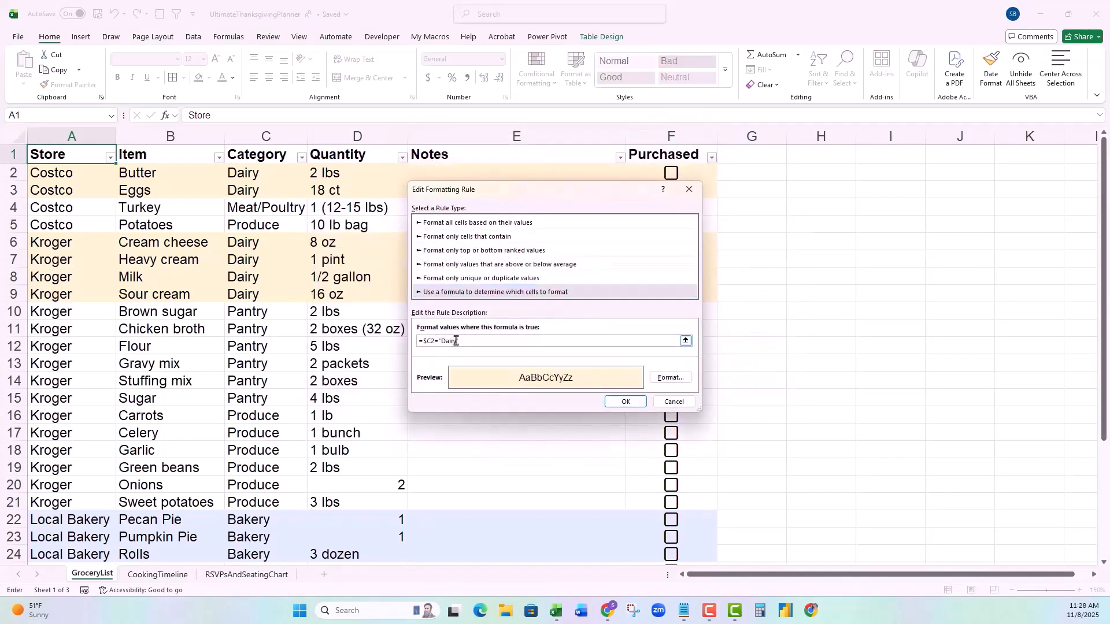
Step: Remove the category name Dairy from the formula of the formatting rule open for editing
double_click(455, 341)
key("BackSpace")
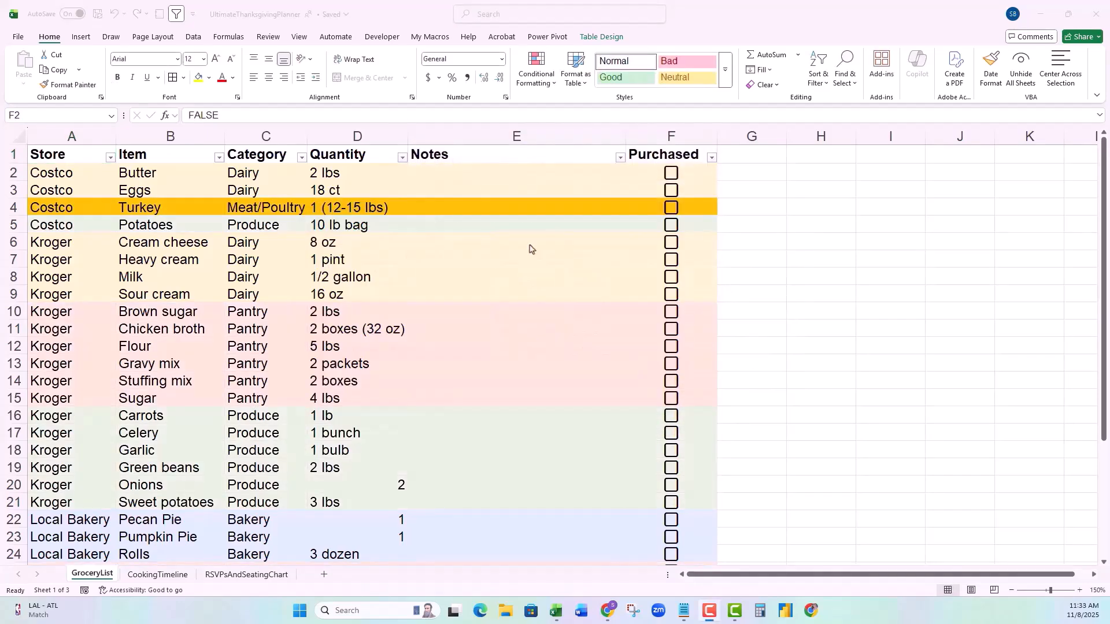
Step: Mark Butter as purchased with its checkbox in F2
left_click(666, 176)
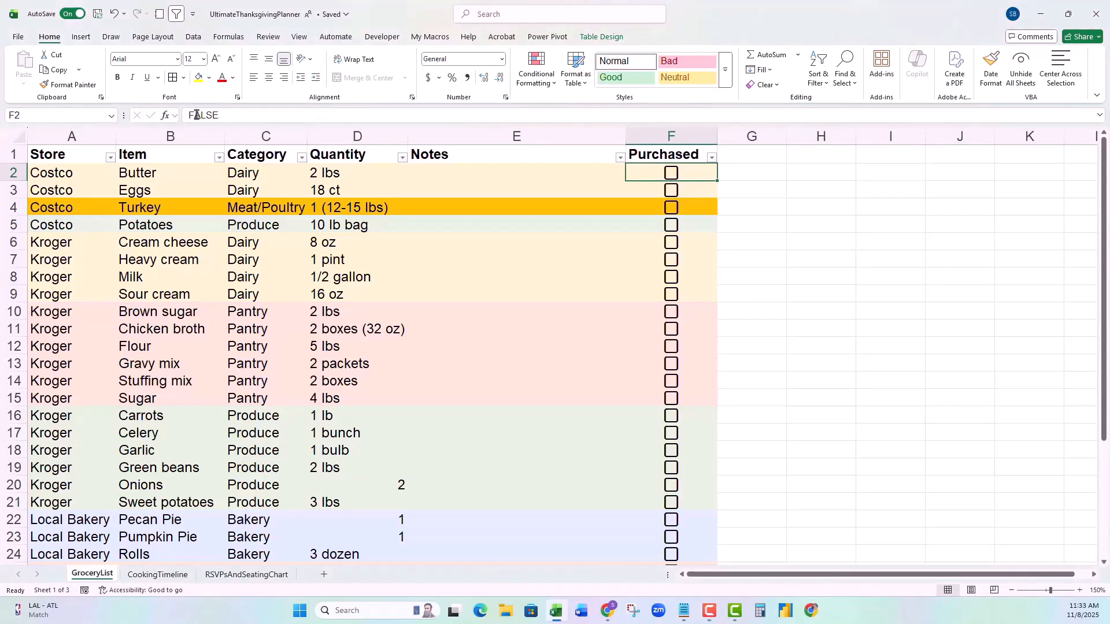
left_click(671, 175)
Step: Create a formula-based conditional formatting rule for A2:F32 using =$F2=TRUE
left_click_drag(91, 174, 682, 539)
scroll(653, 462, "up", 3)
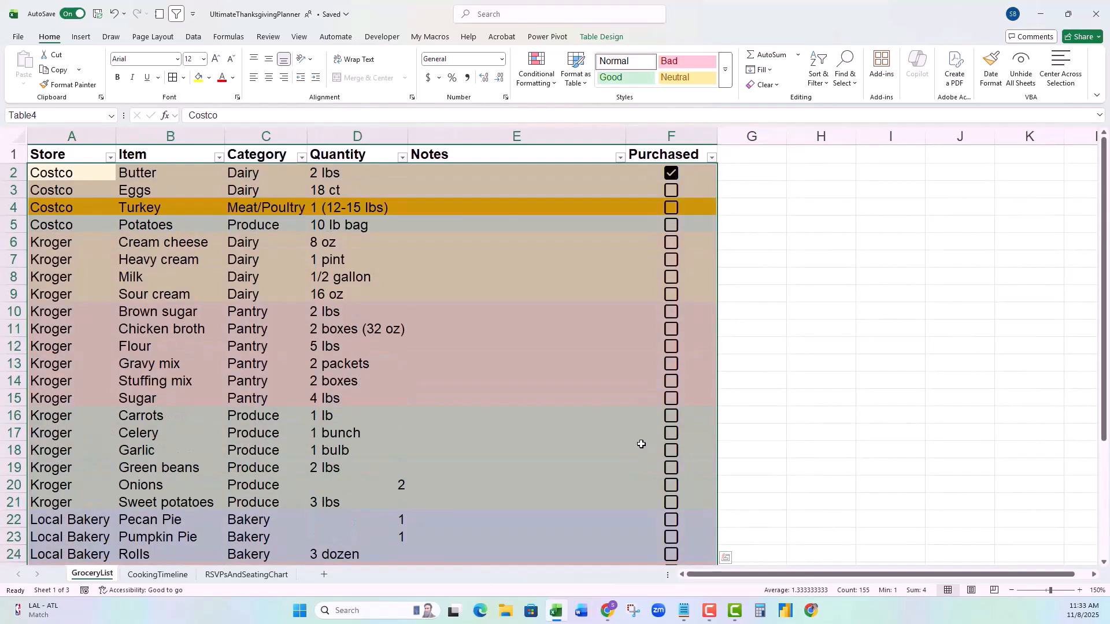
left_click(535, 74)
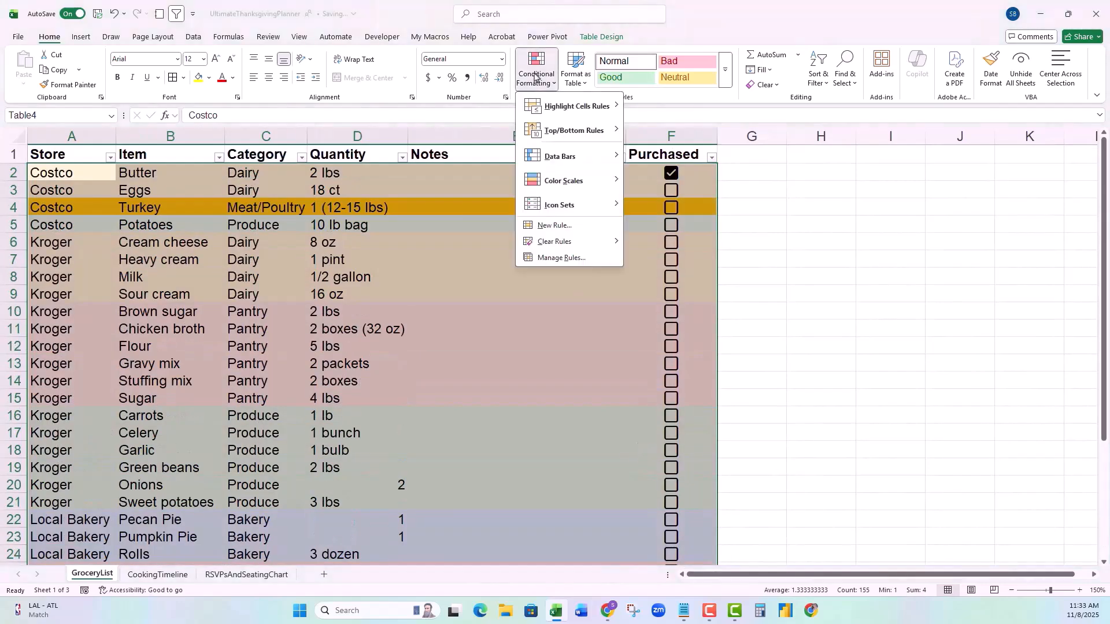
left_click(555, 226)
left_click_drag(480, 183, 426, 187)
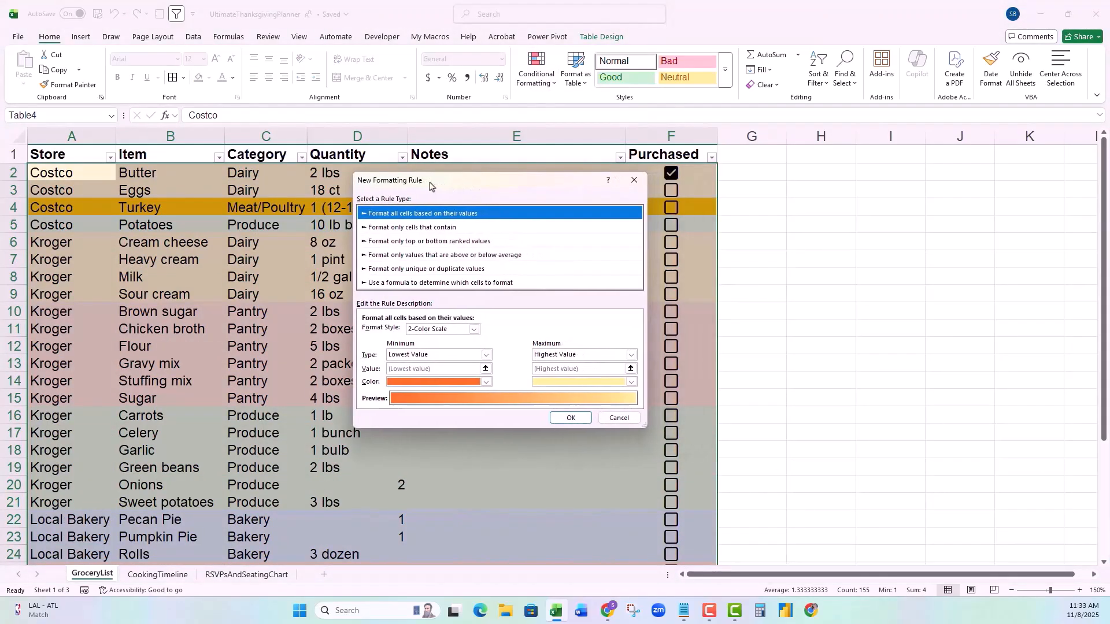
left_click(386, 283)
left_click(380, 330)
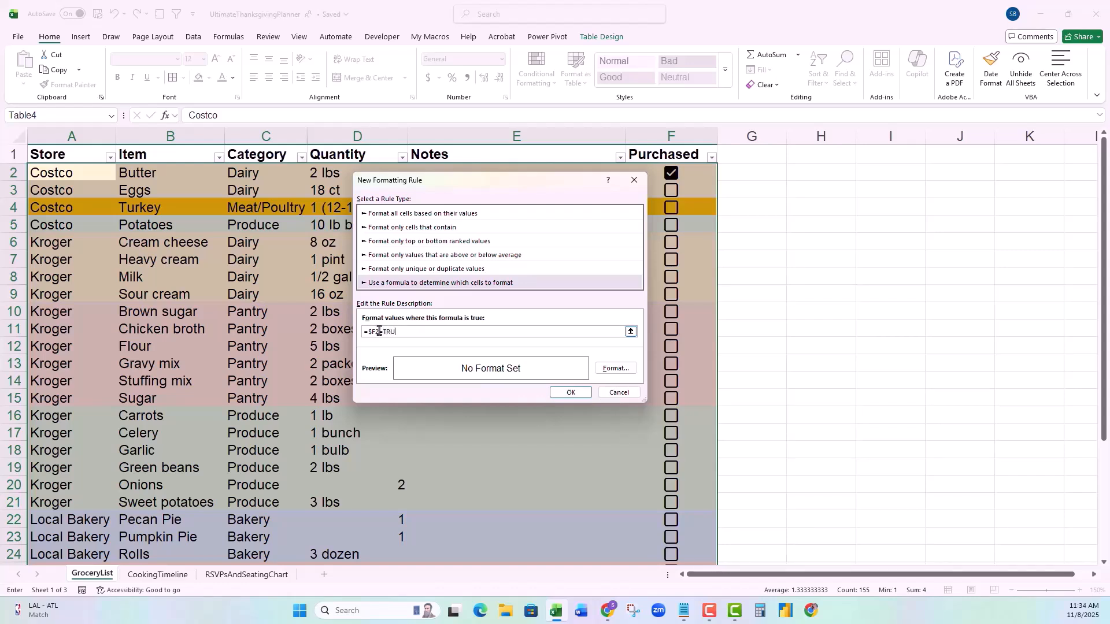
type("E")
Step: Format the purchased-items rule with a gray fill, dark gray font and strikethrough, and apply it
left_click(615, 369)
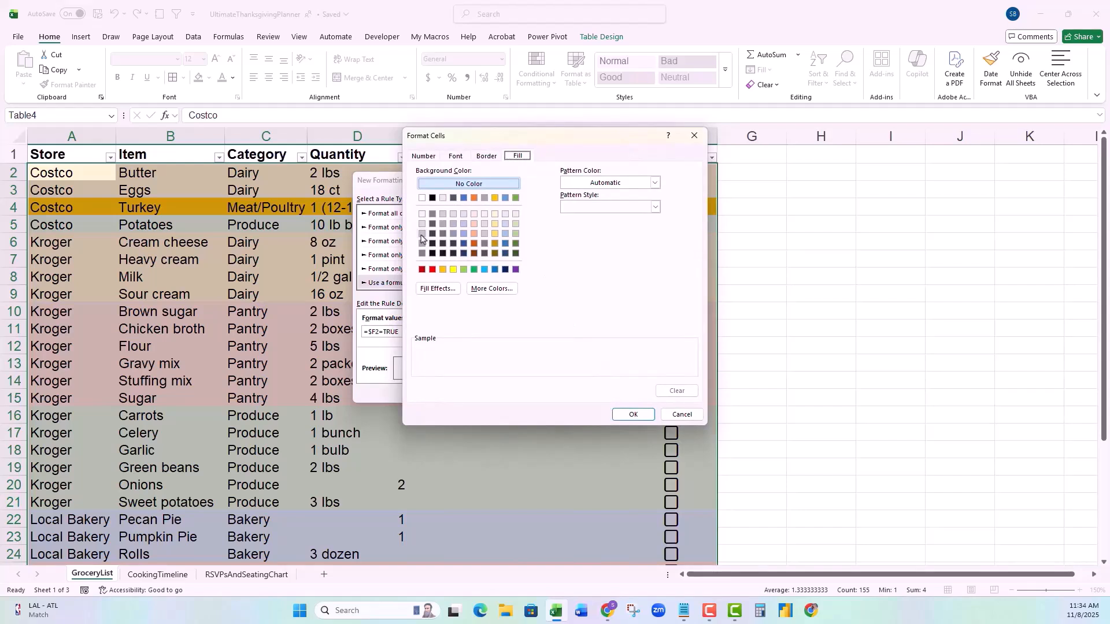
left_click(455, 156)
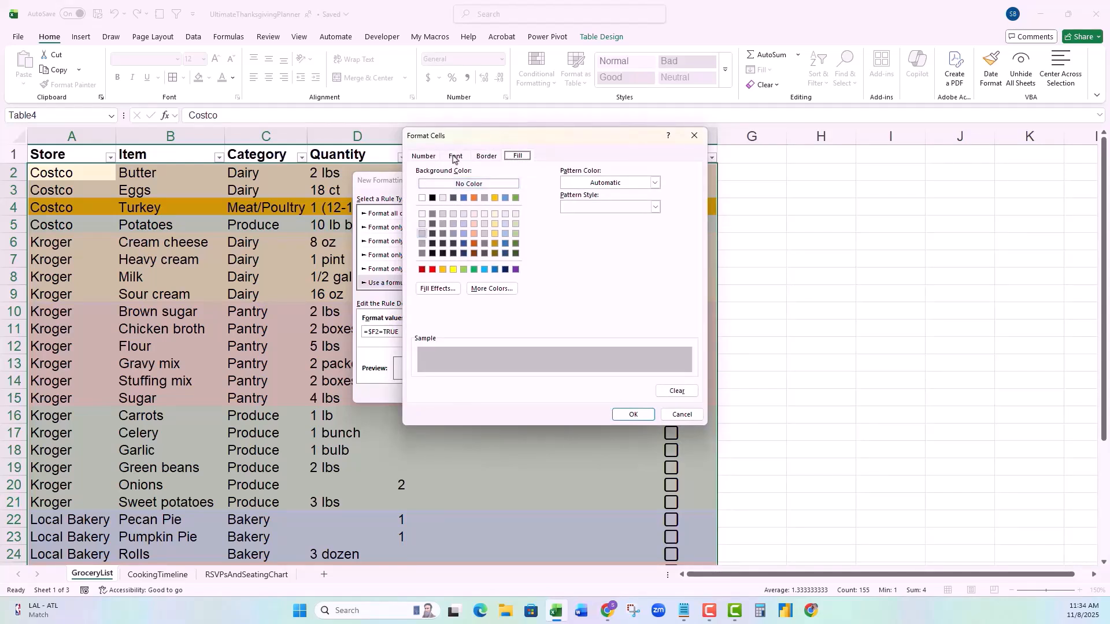
left_click(633, 252)
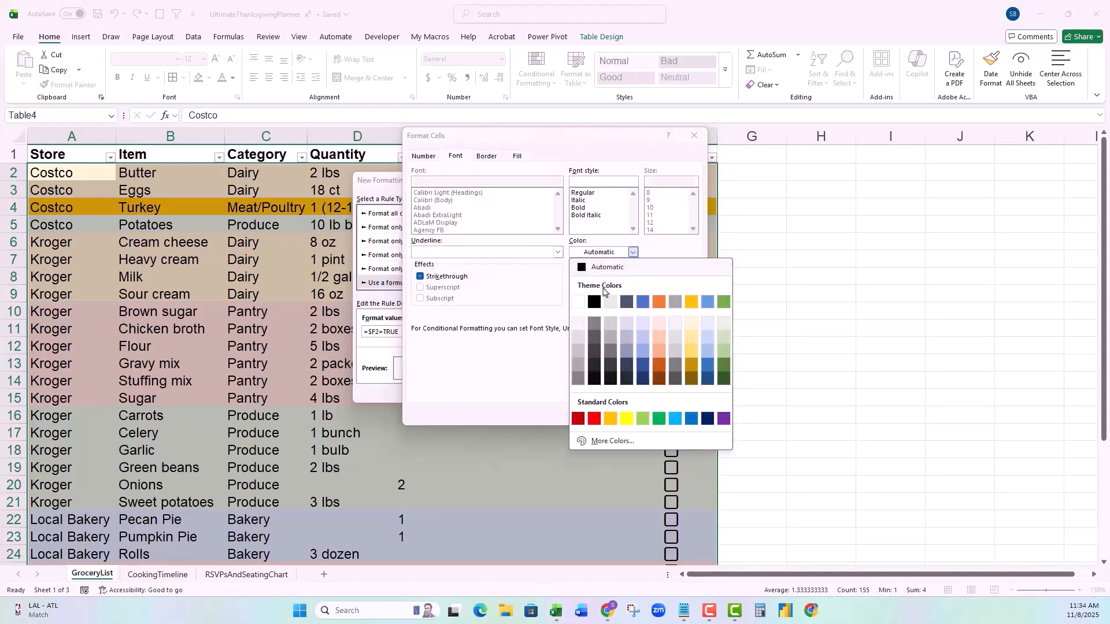
left_click(577, 379)
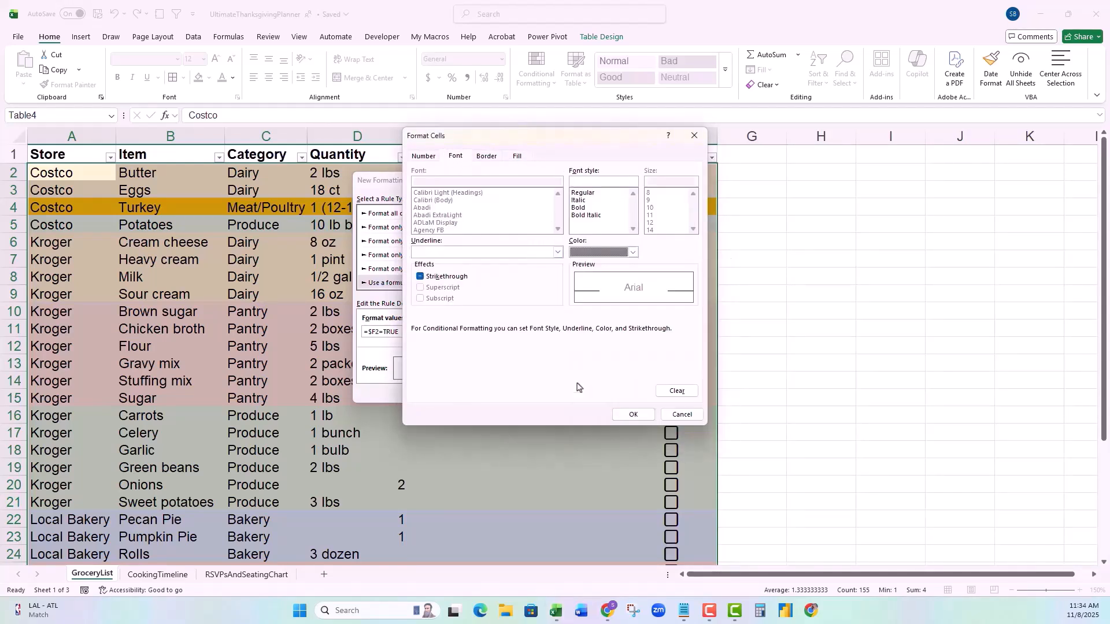
left_click(420, 277)
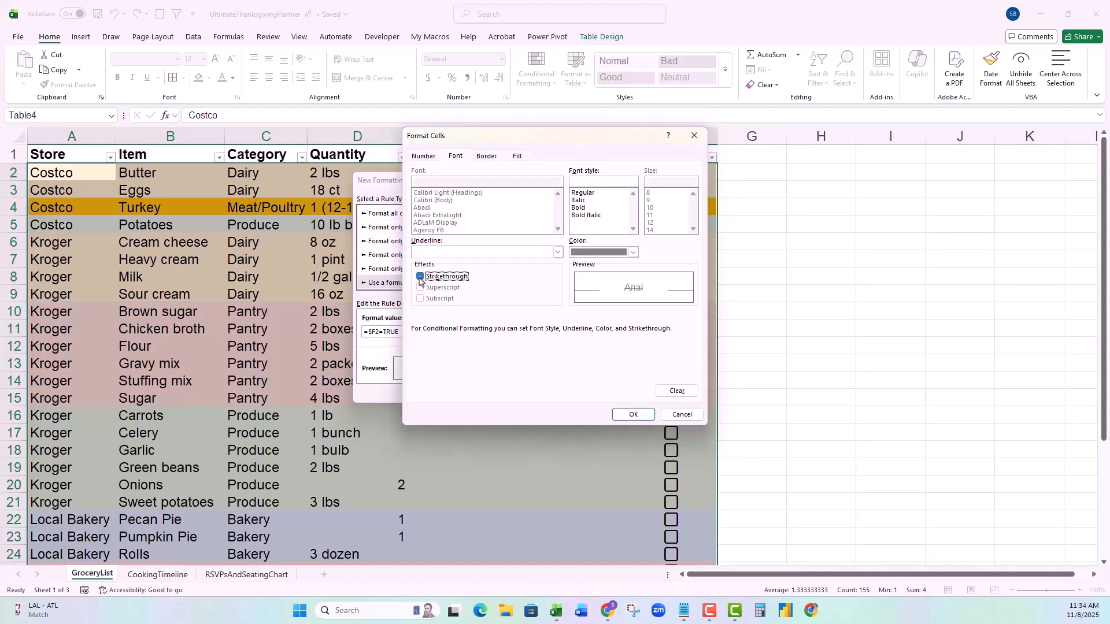
left_click(633, 415)
left_click(582, 393)
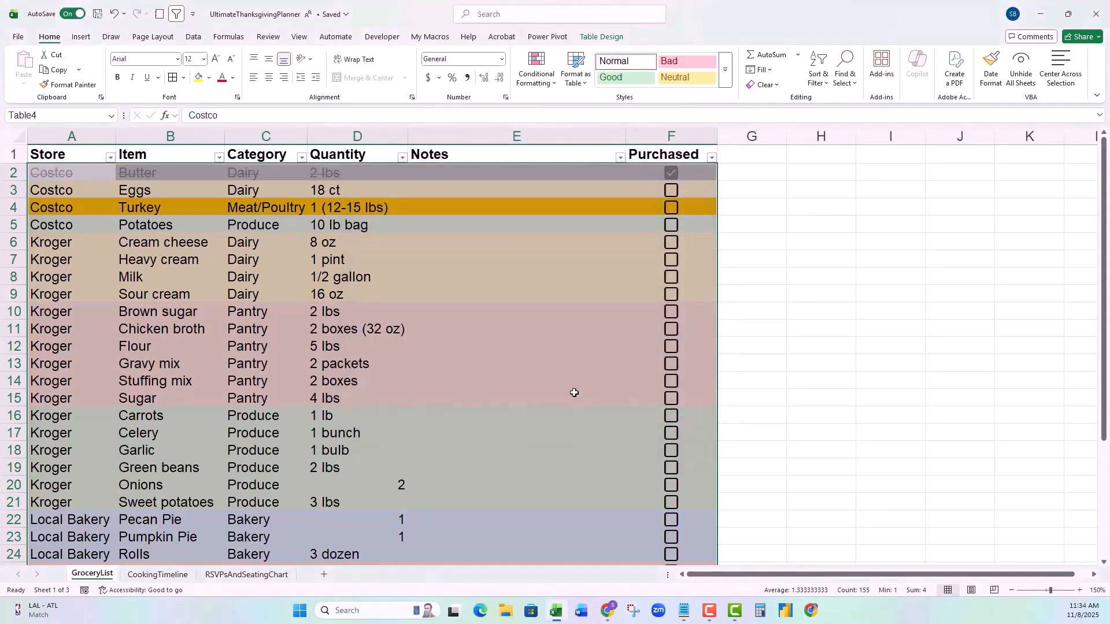
Step: Mark Potatoes and Cream cheese as purchased to test the strikethrough rule
left_click(671, 225)
left_click(671, 243)
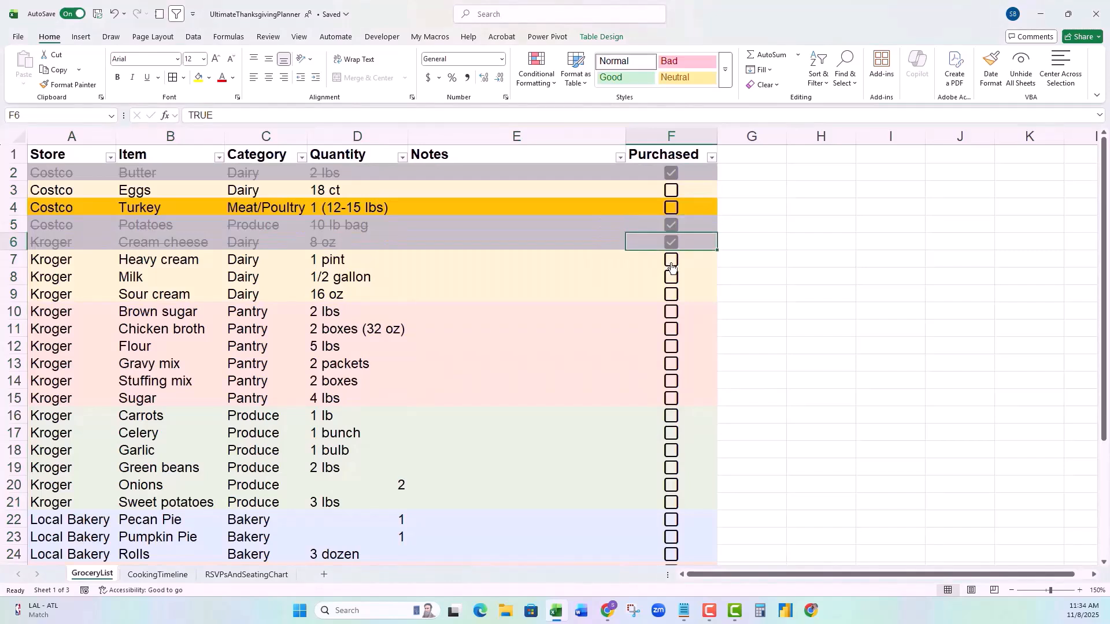
Step: Mark Heavy cream as purchased with its checkbox in F7
left_click(671, 260)
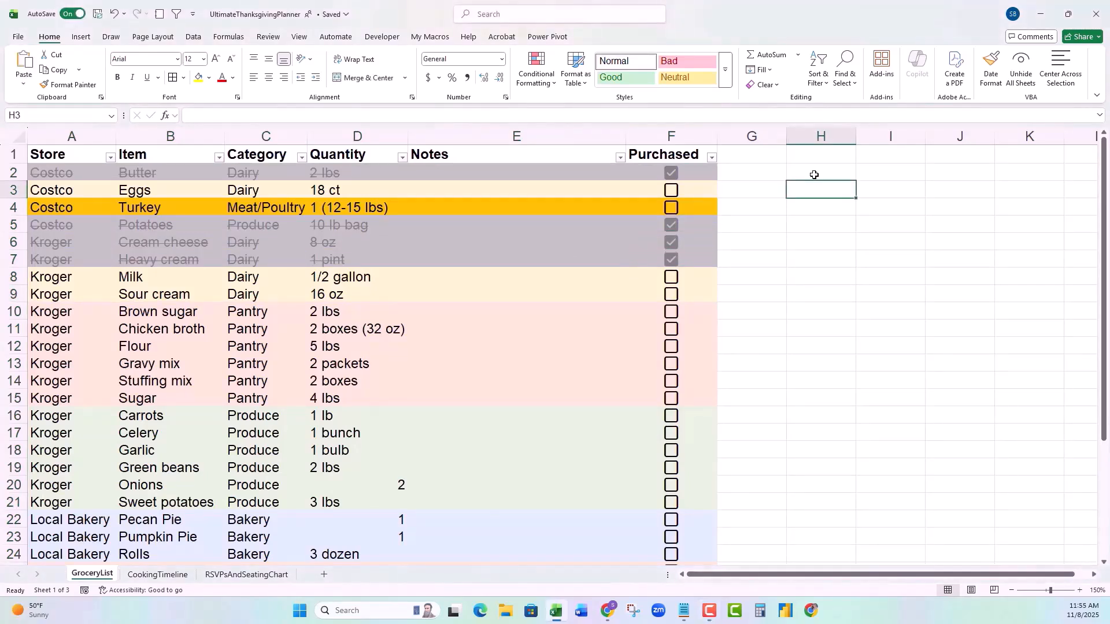
Step: Enter the labels Items Purchased, Total Items and % Complete in H3:H5 and fit column H to its contents
type("Items")
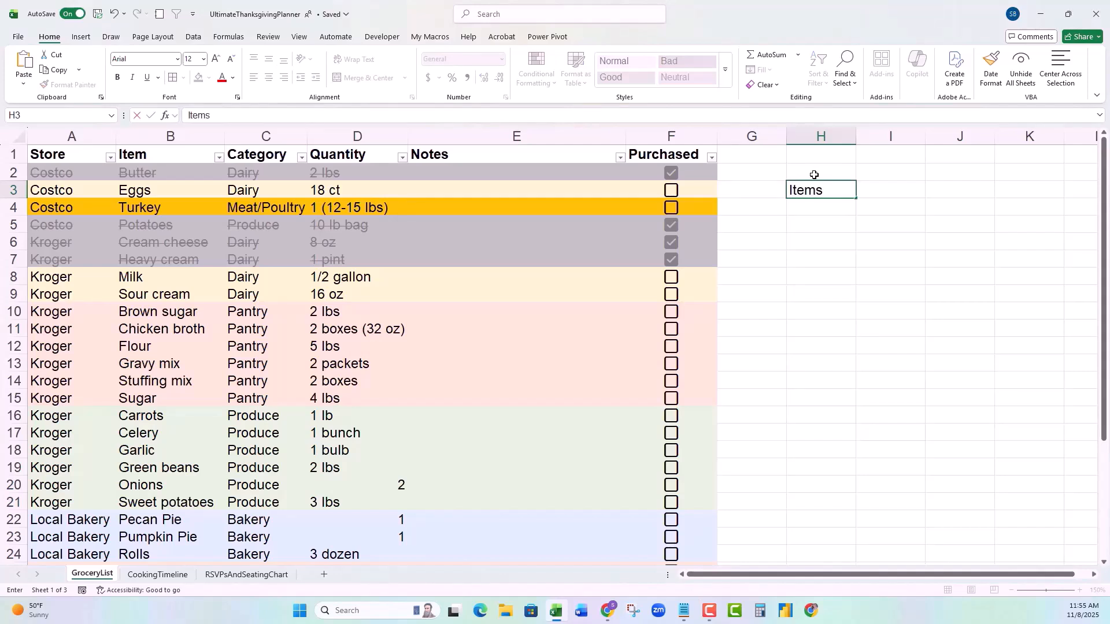
type(" Purchased")
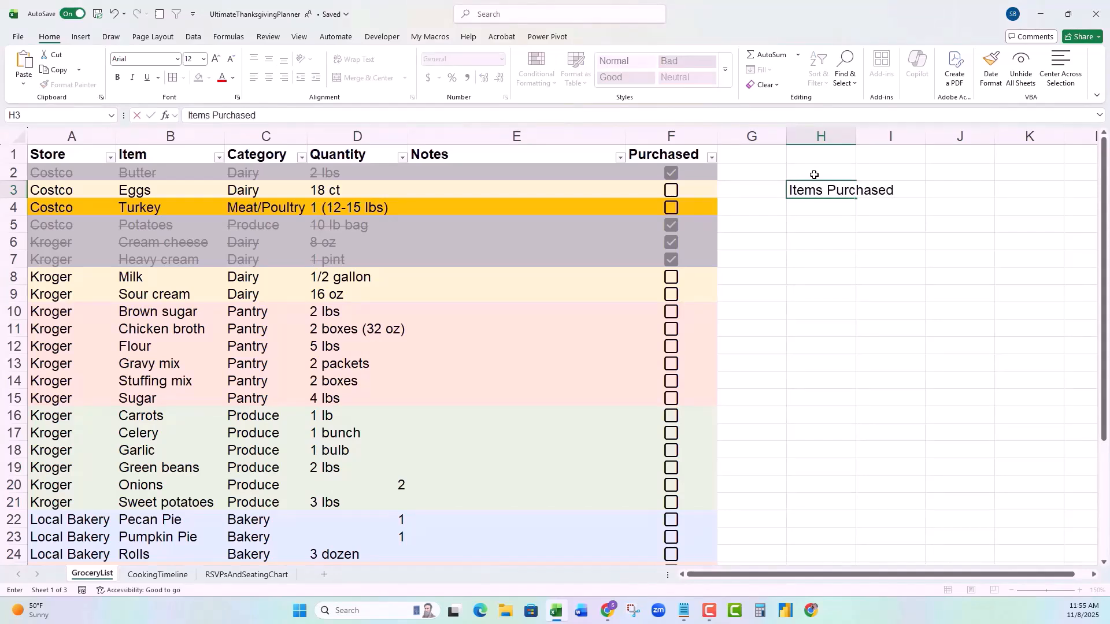
key("Return")
type("Total Items")
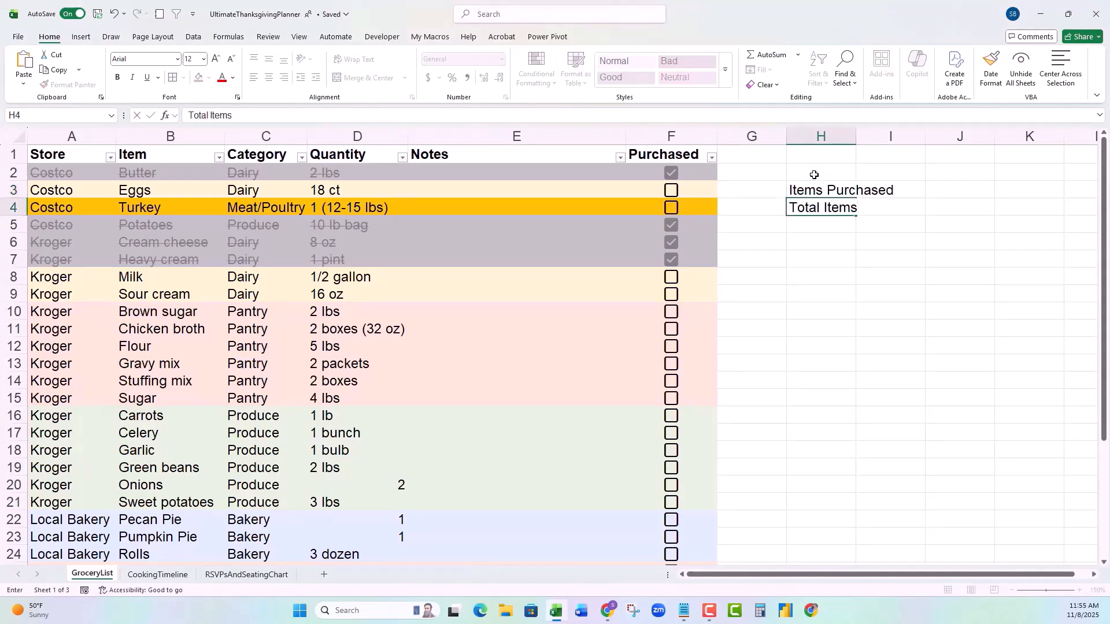
key("Return")
type("$")
key("BackSpace")
type("% Complete")
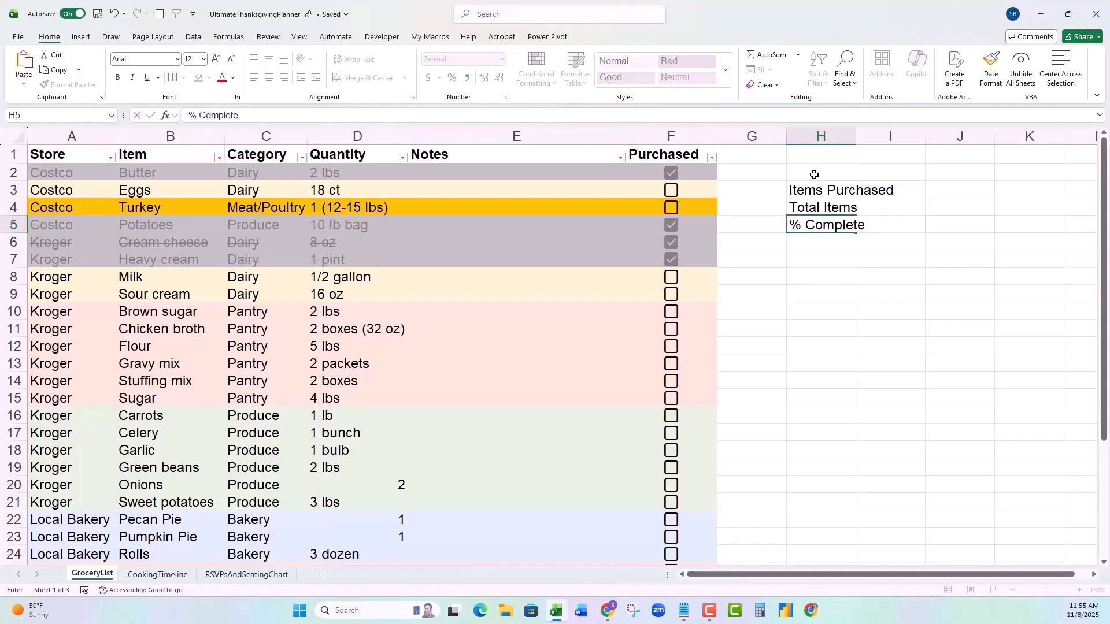
key("Return")
left_click(839, 191)
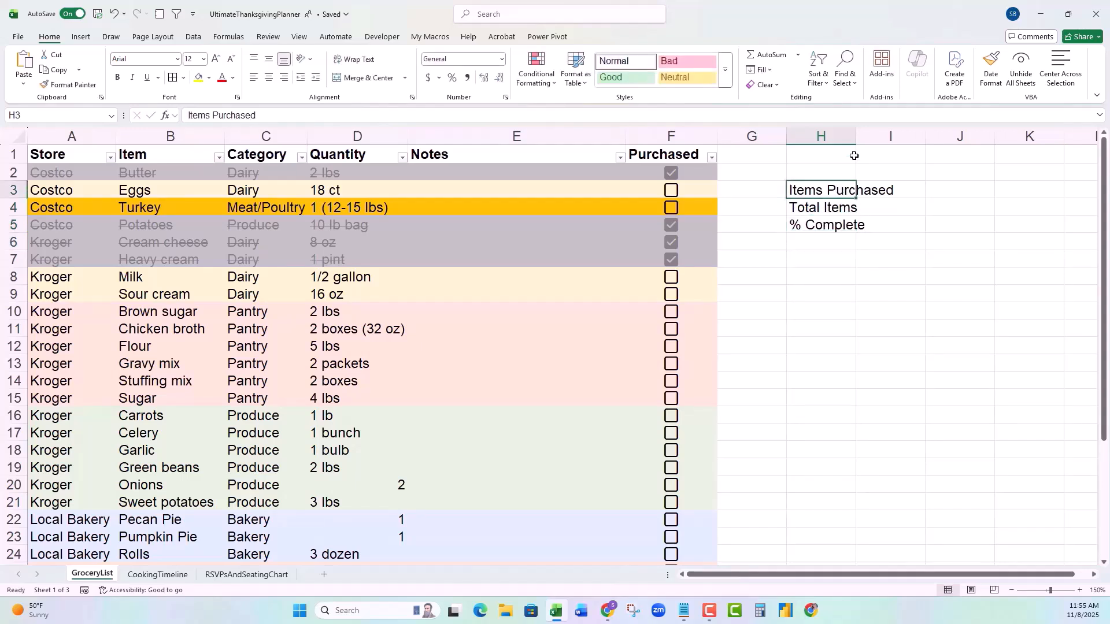
double_click(857, 137)
Step: Rename the grocery table as GroceryList
left_click(36, 155)
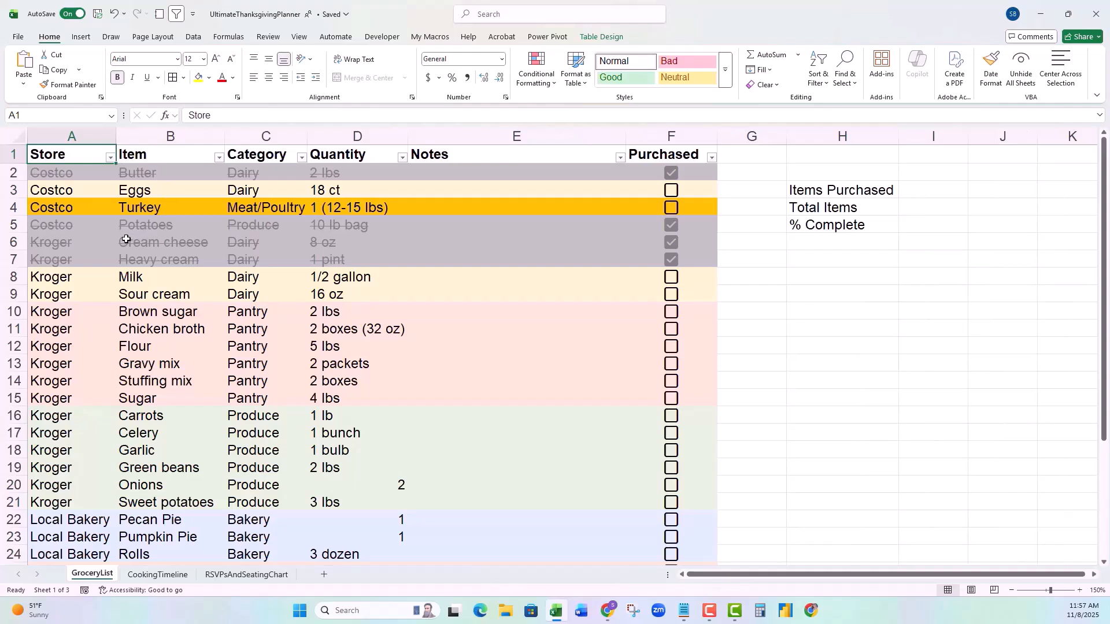
left_click(599, 38)
left_click(22, 70)
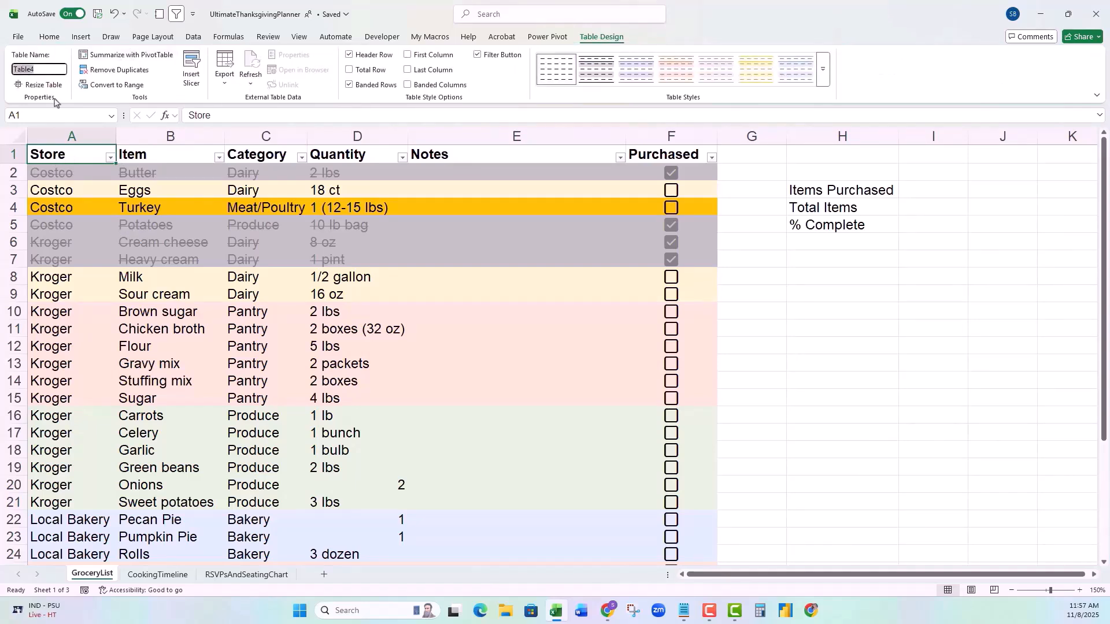
type("GroceryList")
key("Return")
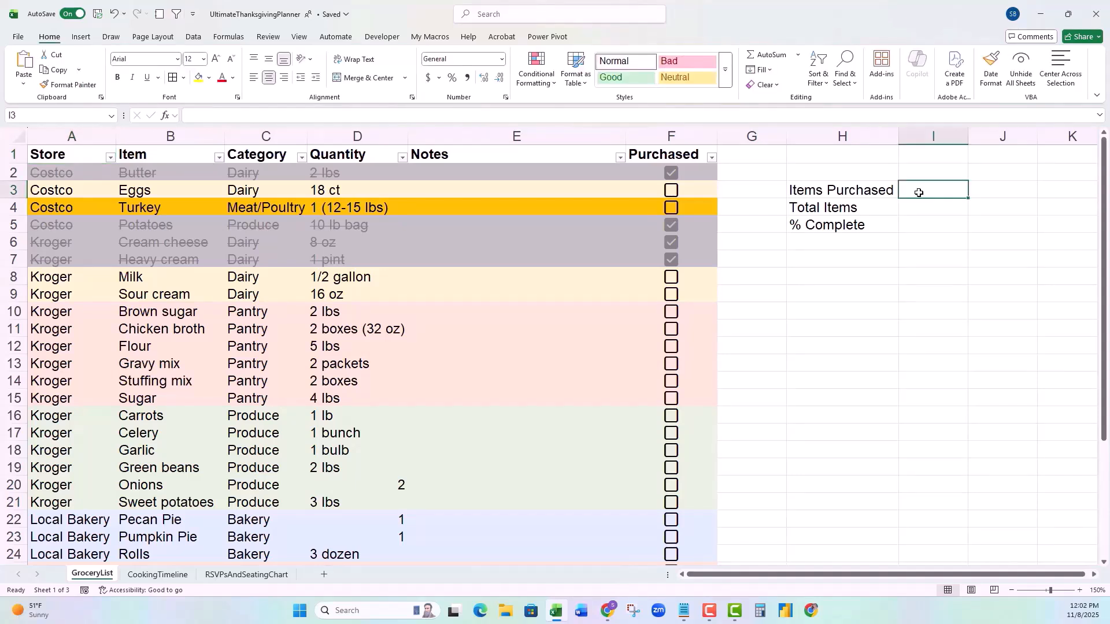
Step: Count the purchased items in I3 with =COUNTIFS(GroceryList[Purchased],TRUE) and test it by marking Sour cream and Brown sugar as purchased
type("=COUNTIFS(")
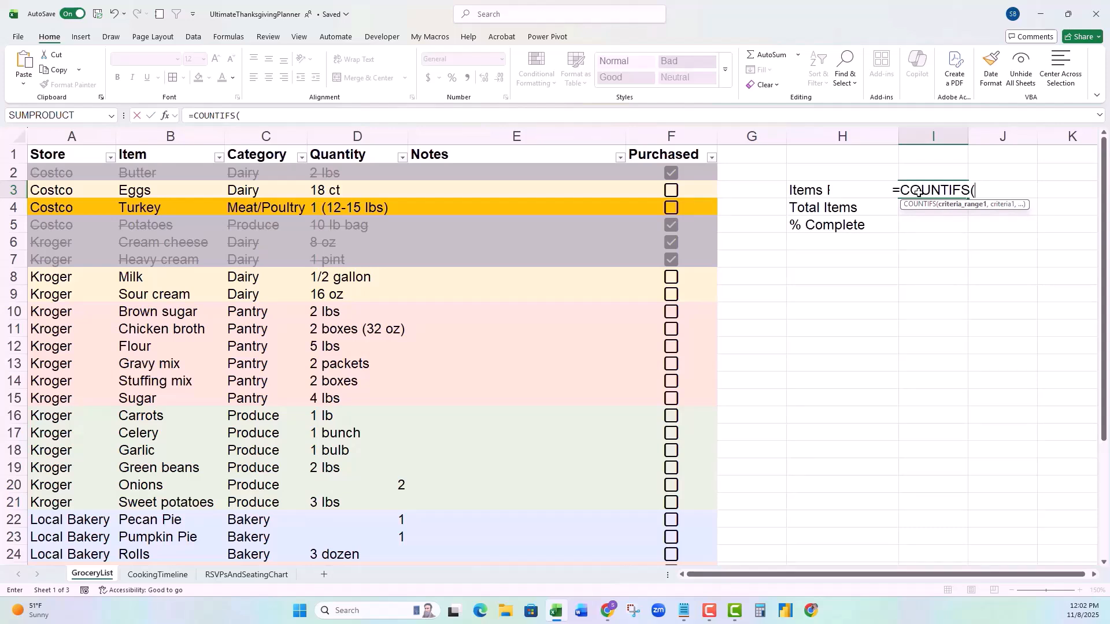
type("gro")
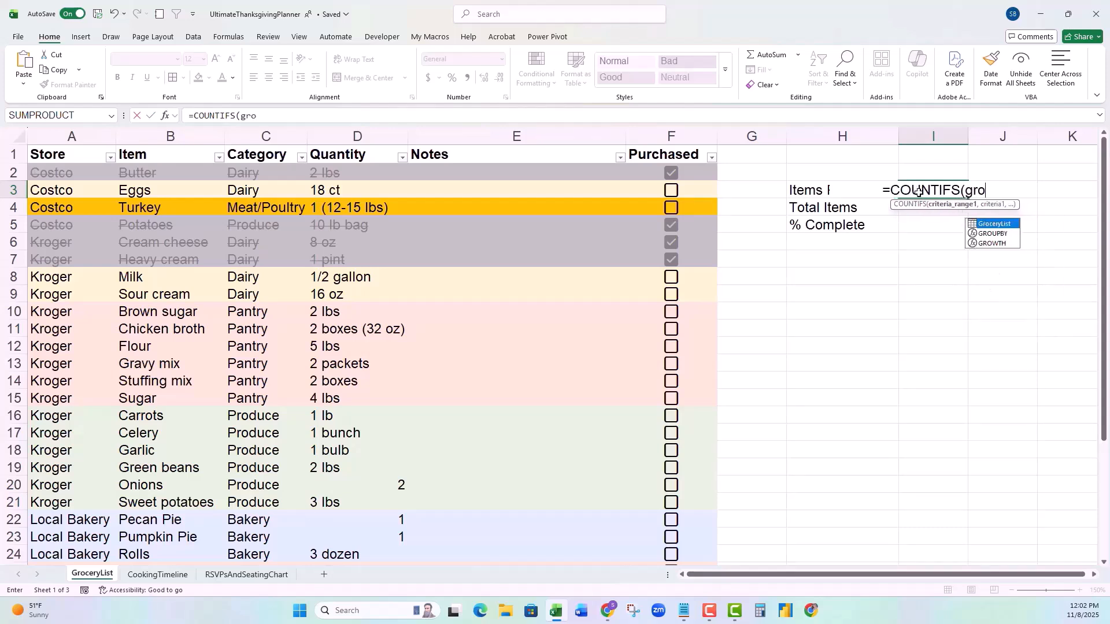
double_click(992, 224)
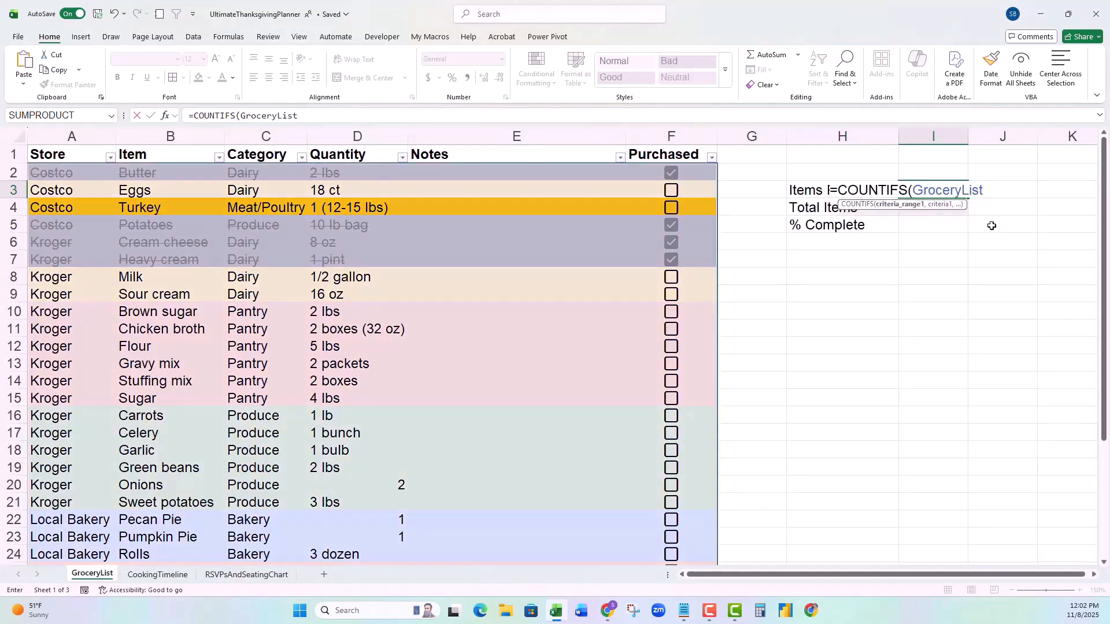
type("[")
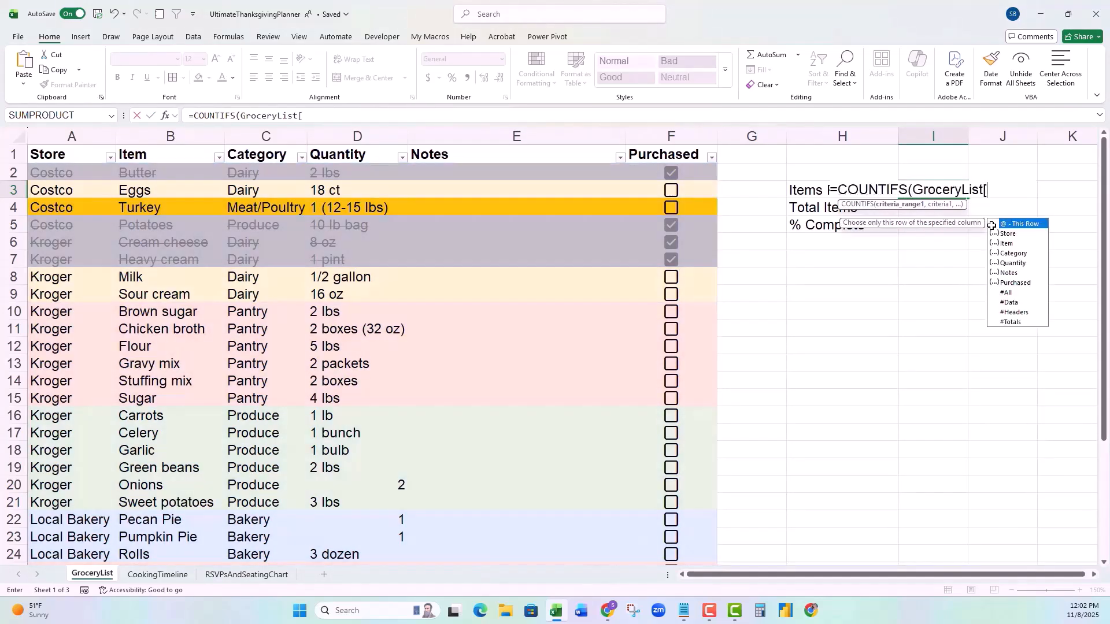
double_click(1016, 283)
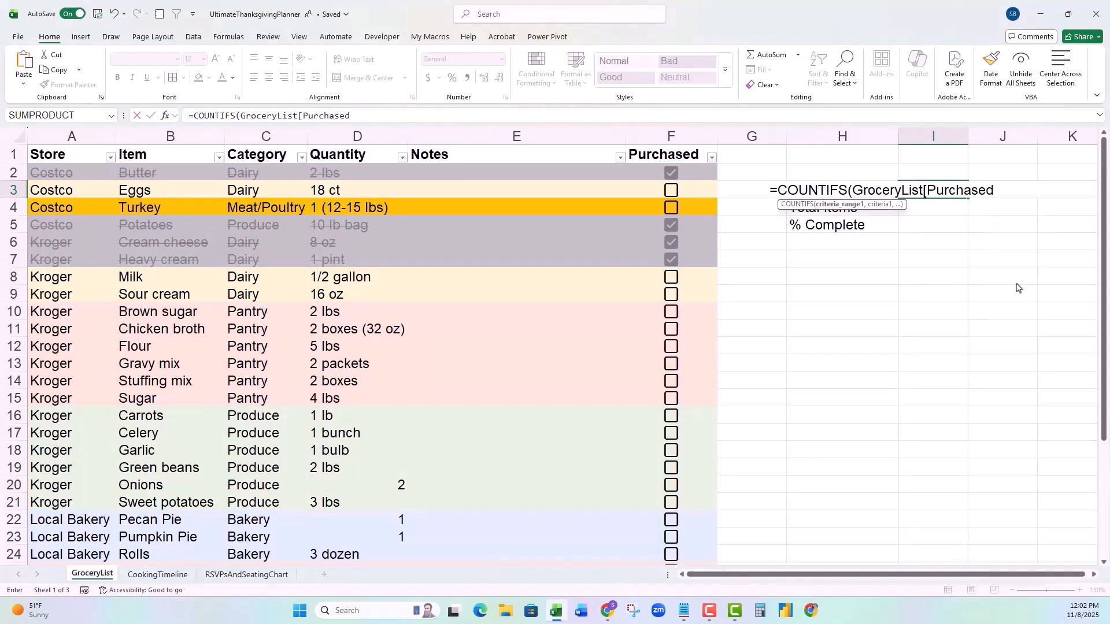
type("]")
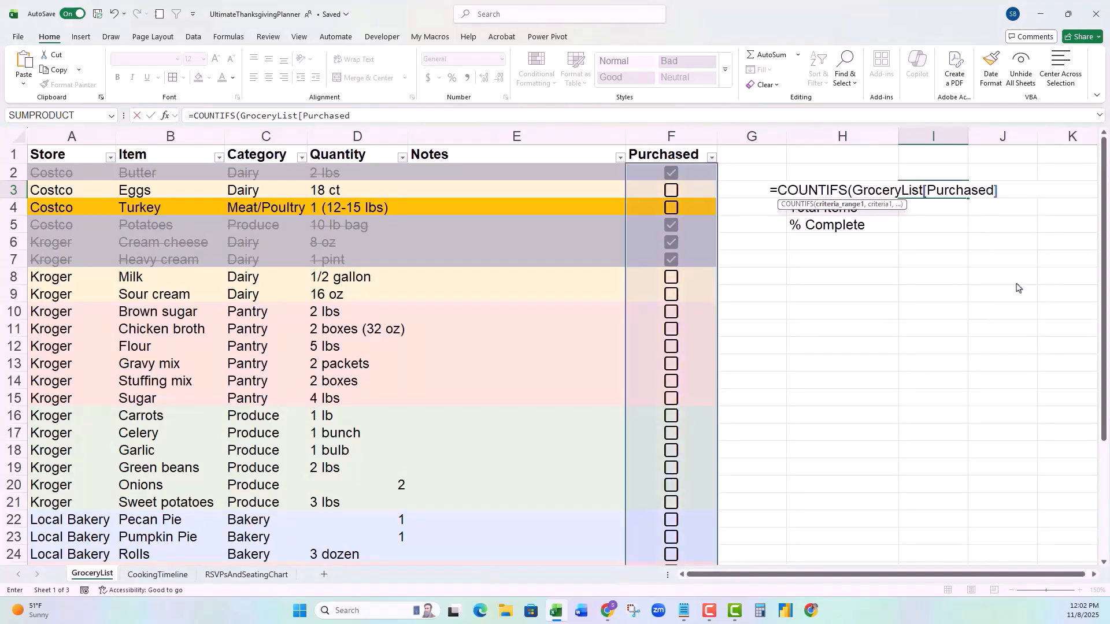
type(",")
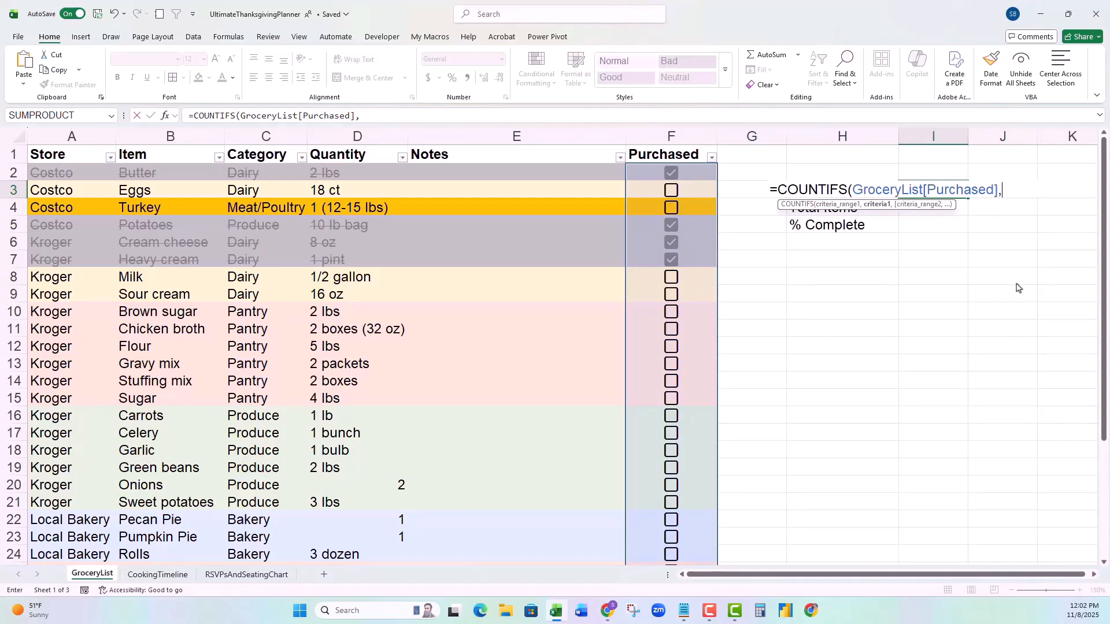
type("TRUE)")
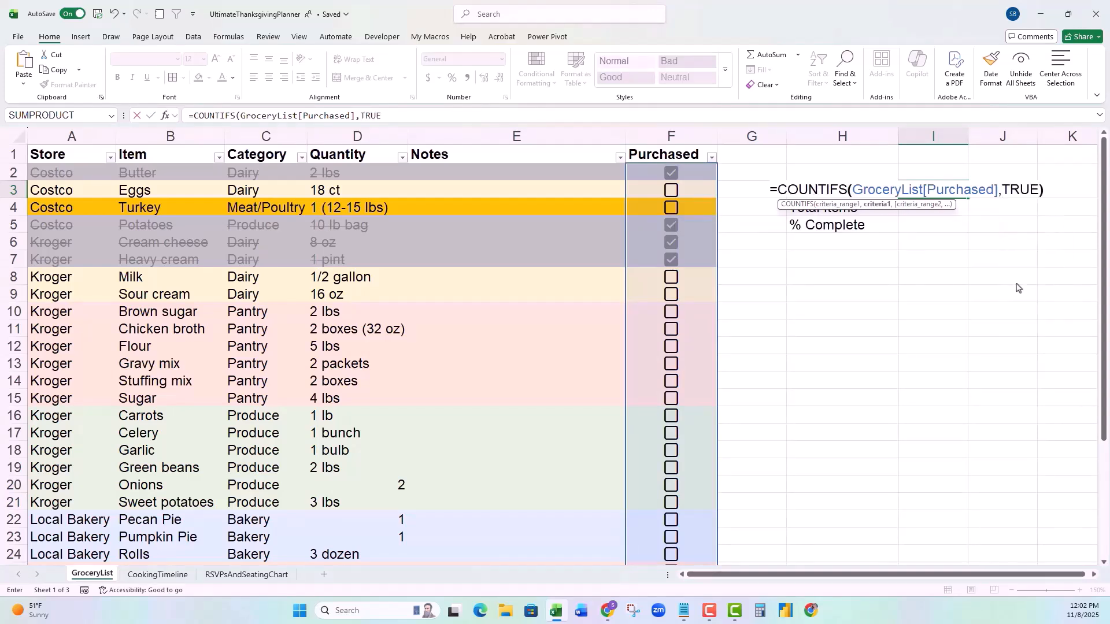
key("Return")
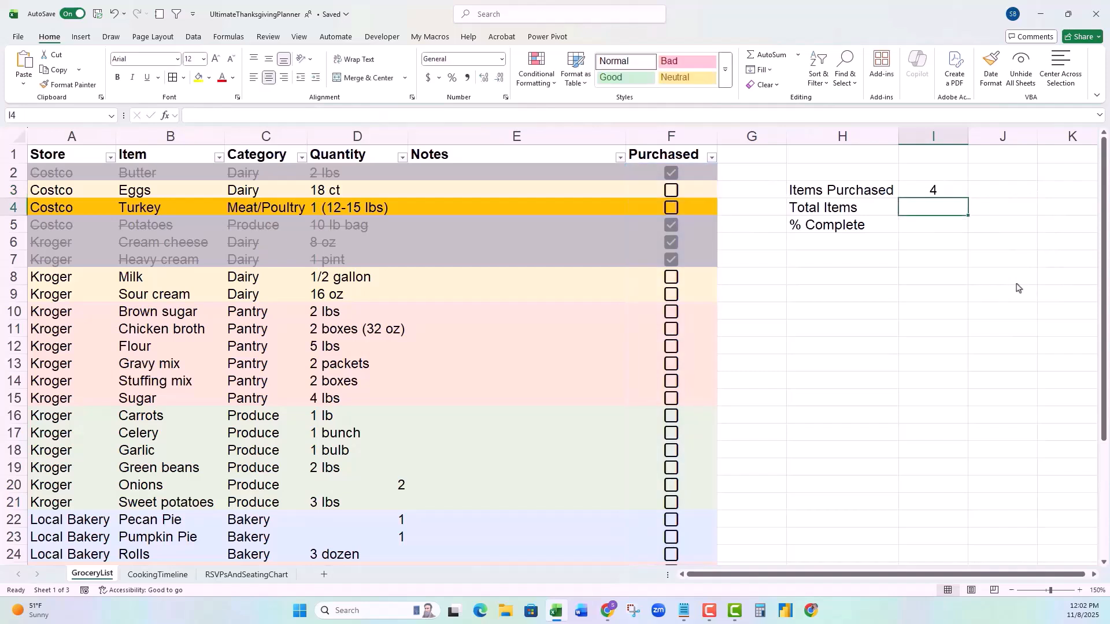
left_click(672, 295)
left_click(673, 313)
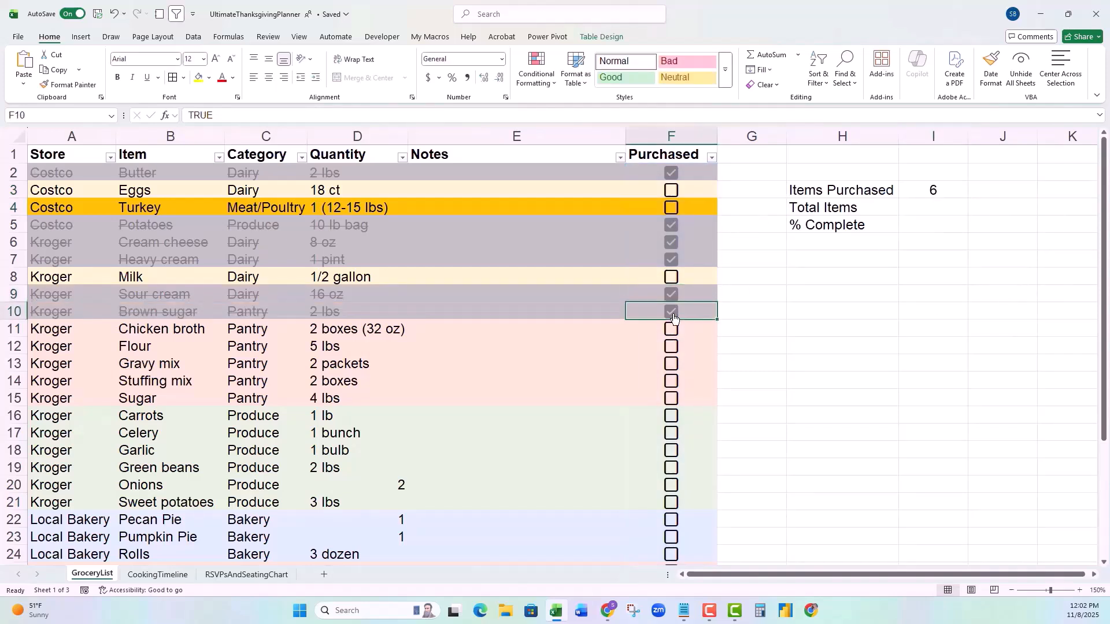
Step: Count all list items in I4 with =COUNTA(GroceryList[Item])
left_click(920, 207)
type("=COUNTA")
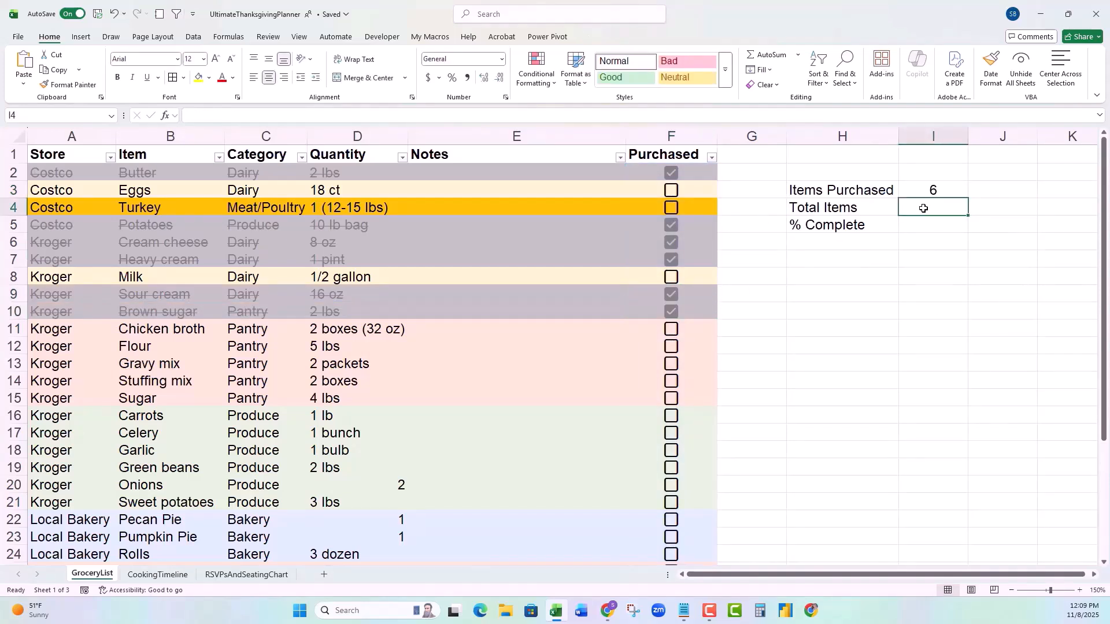
type("(")
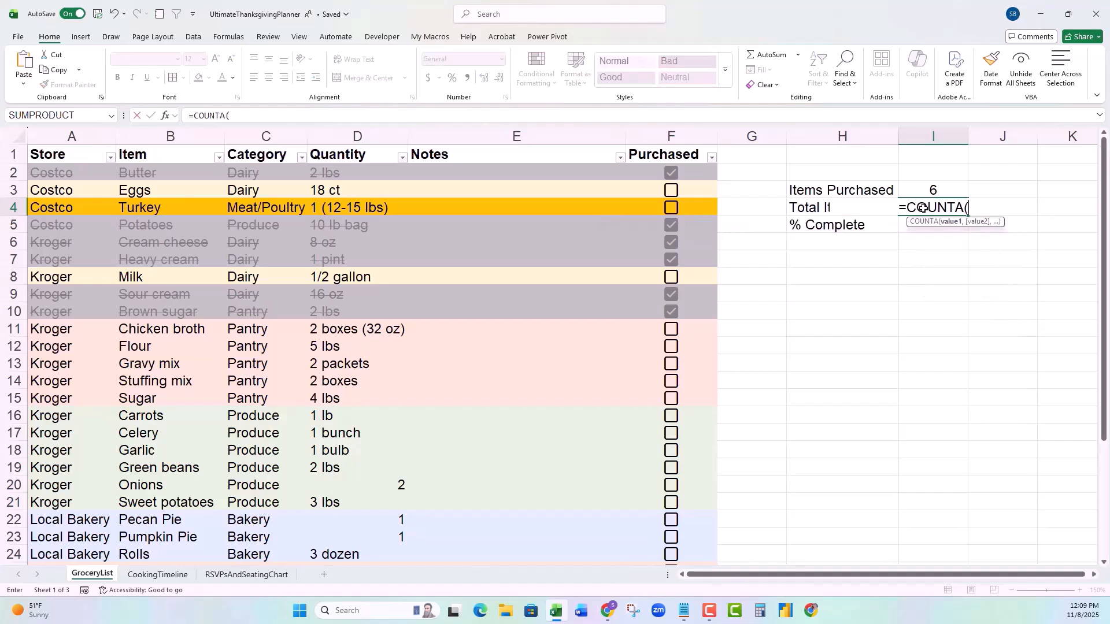
key("BackSpace")
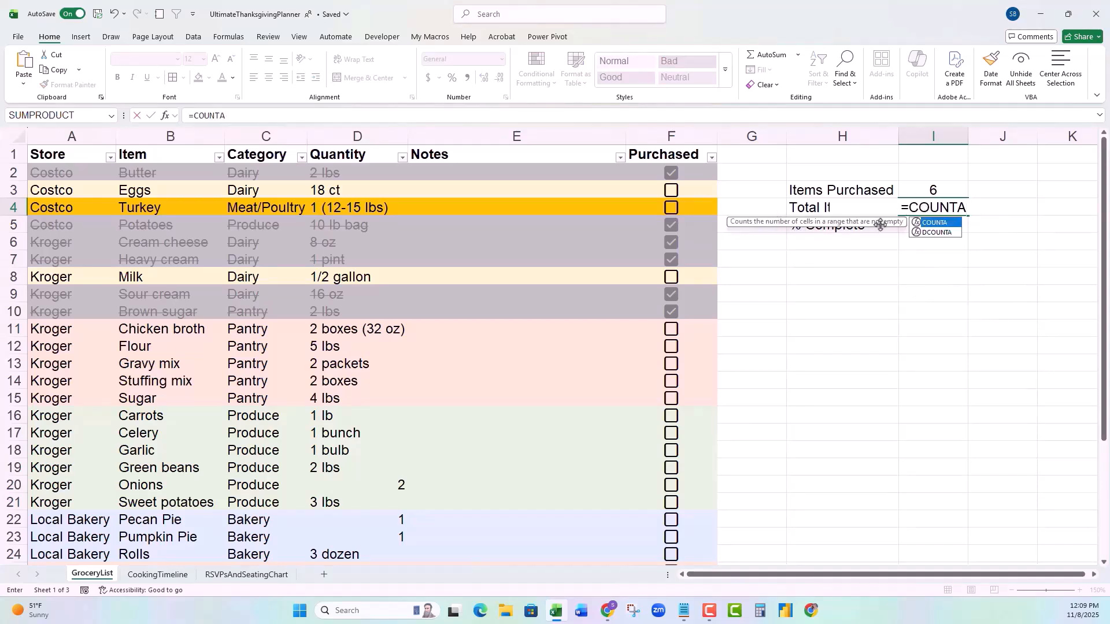
type("(")
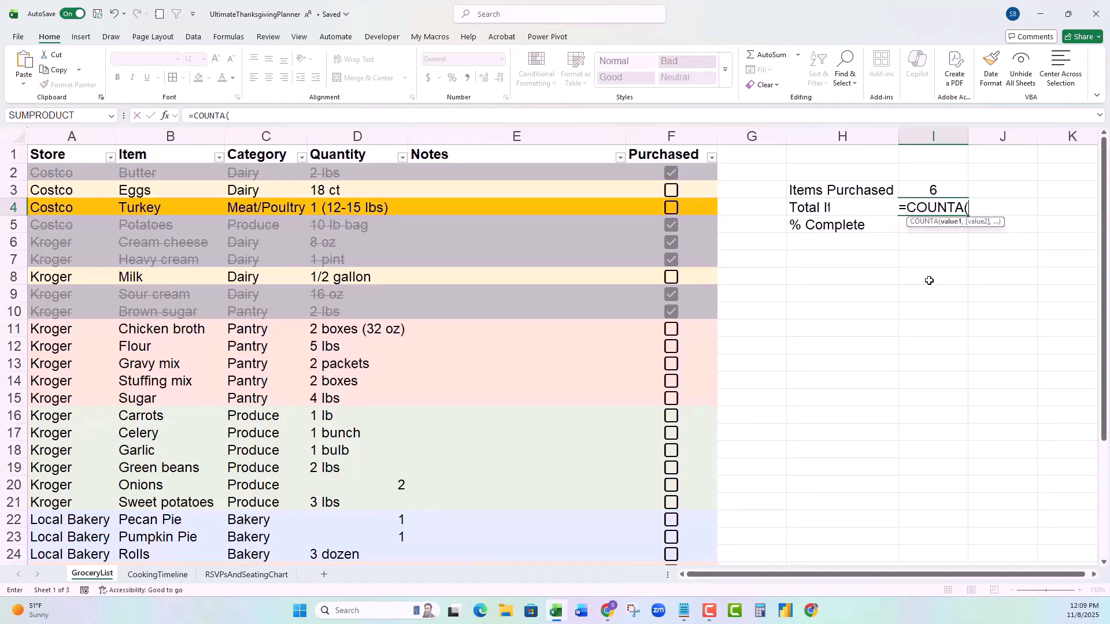
type("gro")
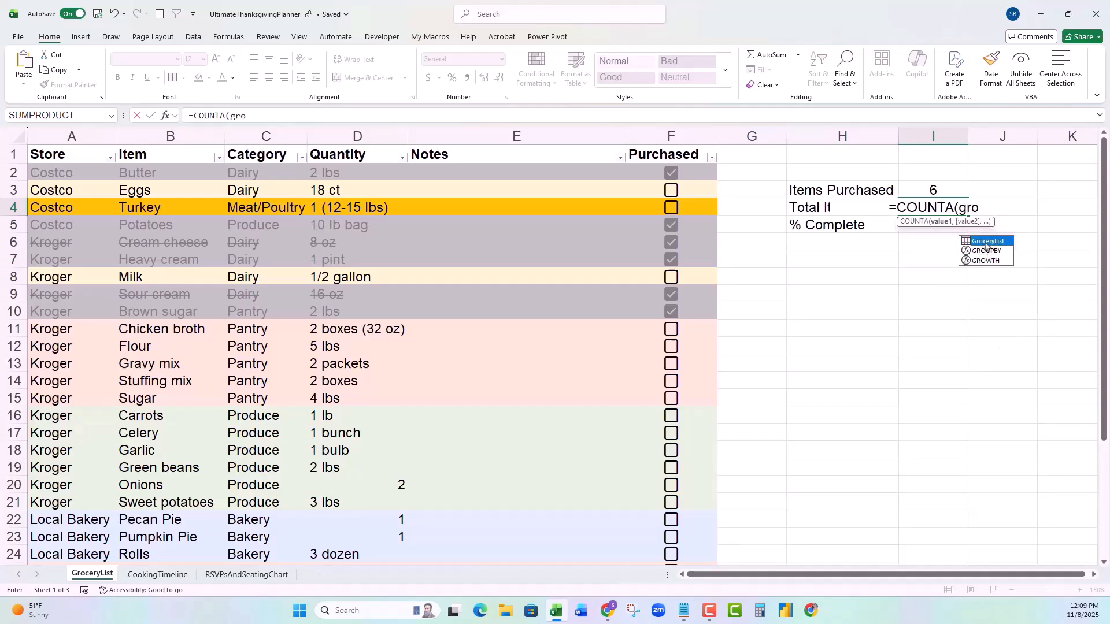
double_click(986, 242)
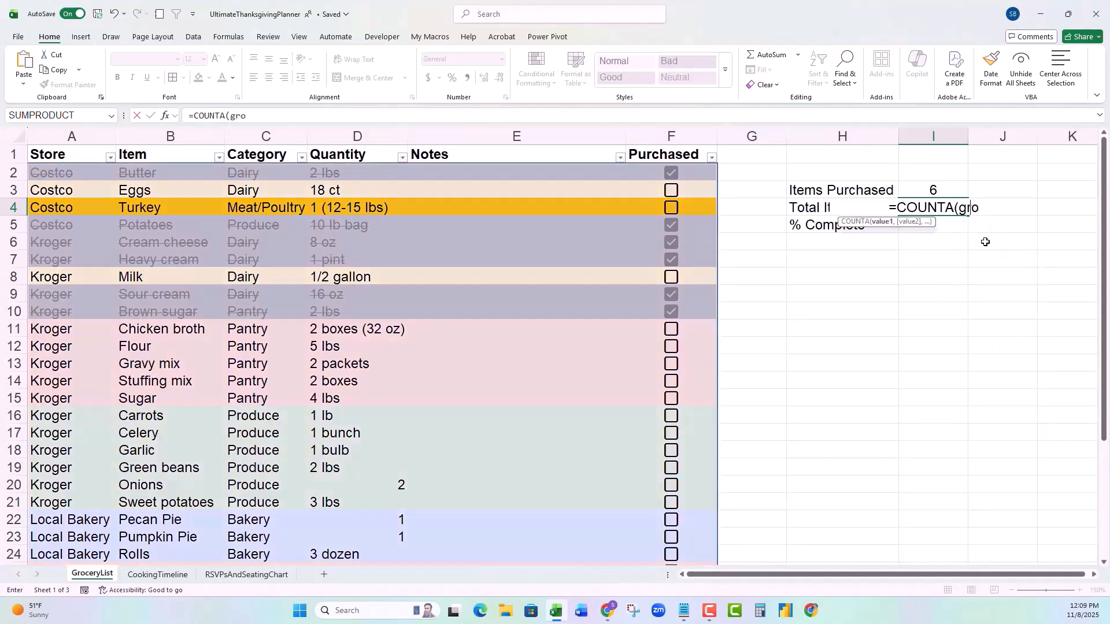
type("[")
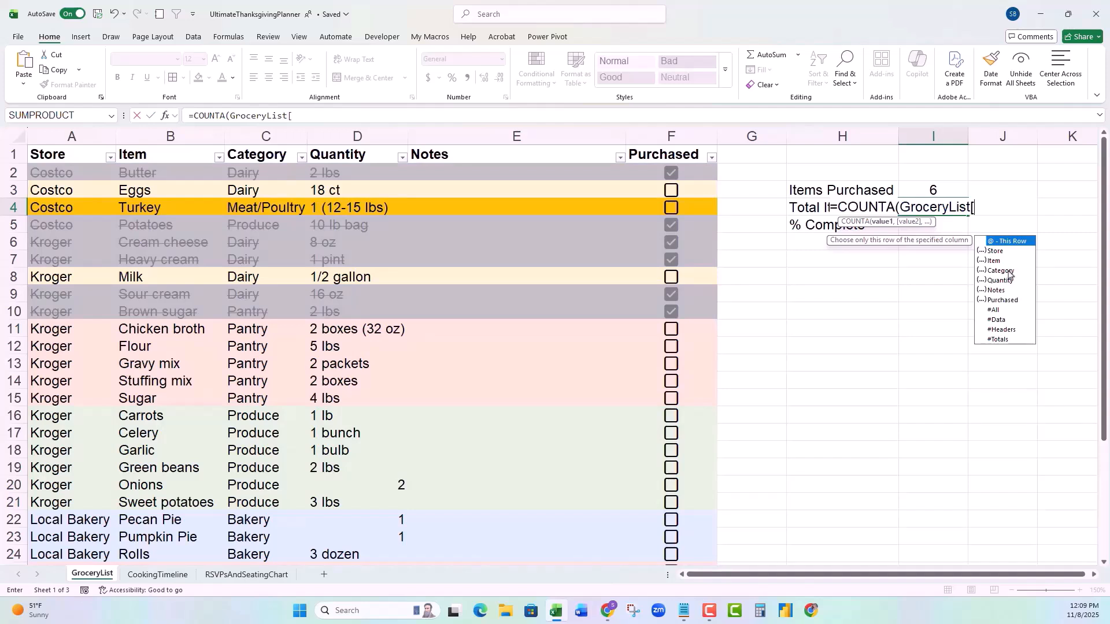
double_click(999, 263)
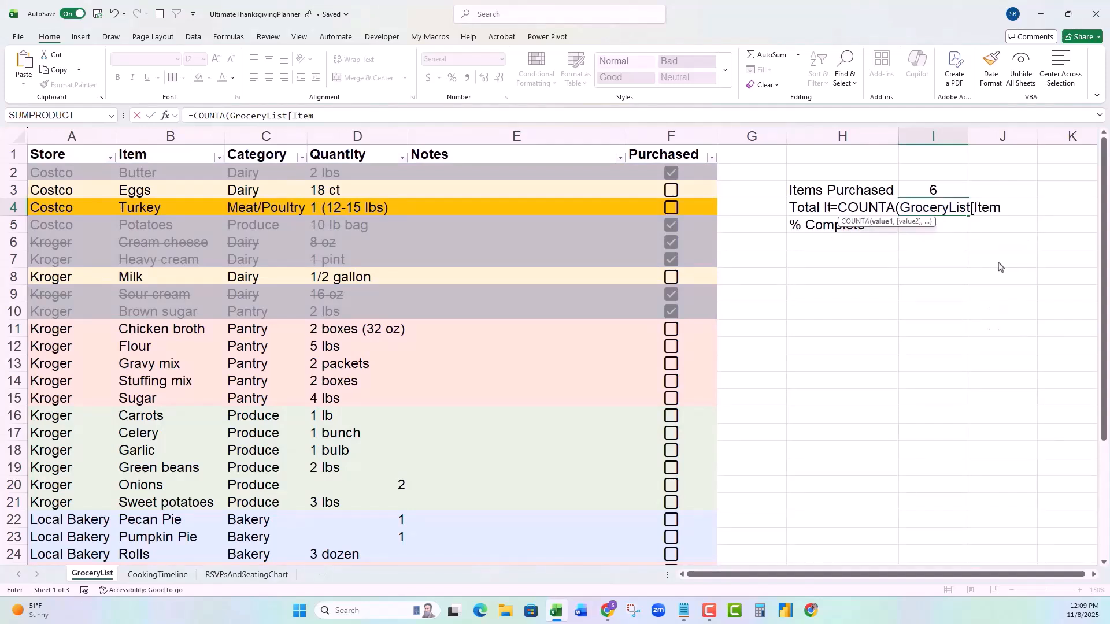
type("])")
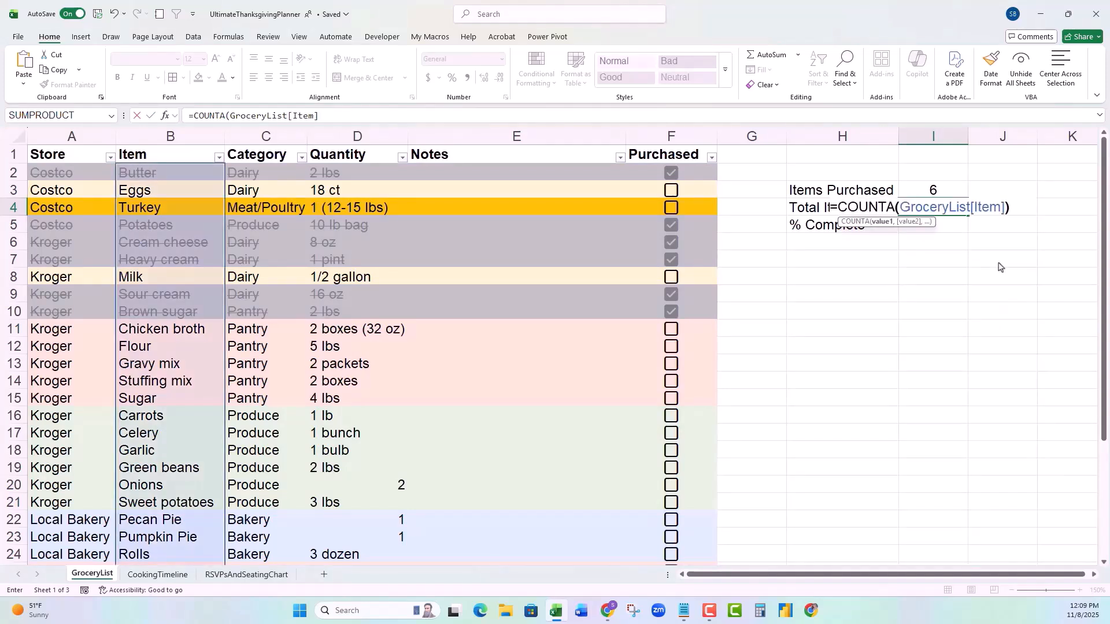
key("Return")
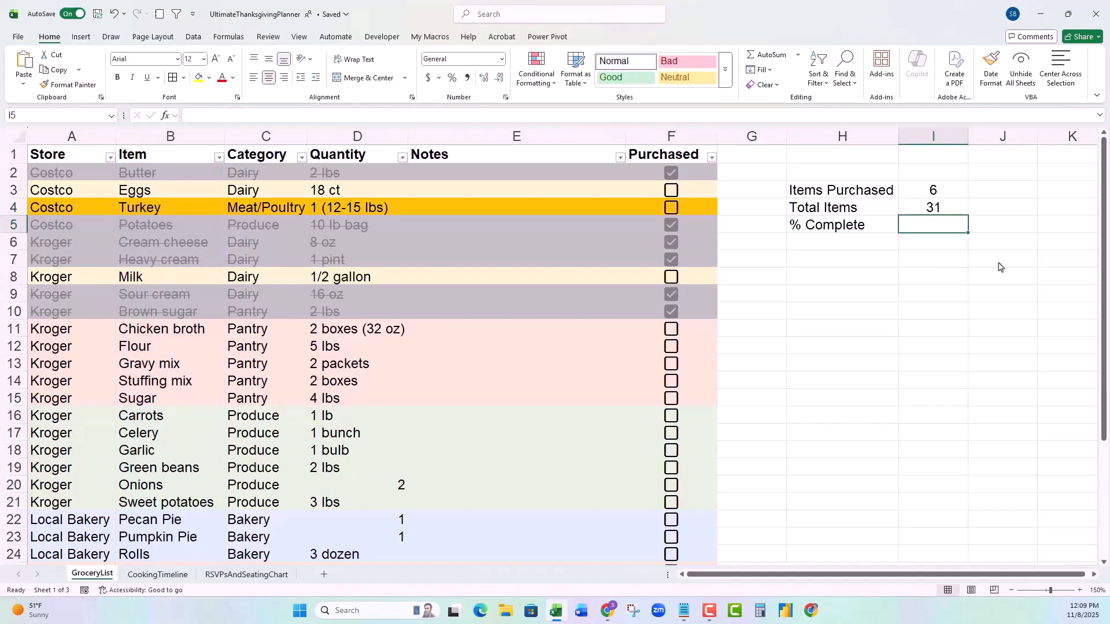
Step: Calculate the completion rate in I5 with =I3/I4 and format it as a percentage
type("=")
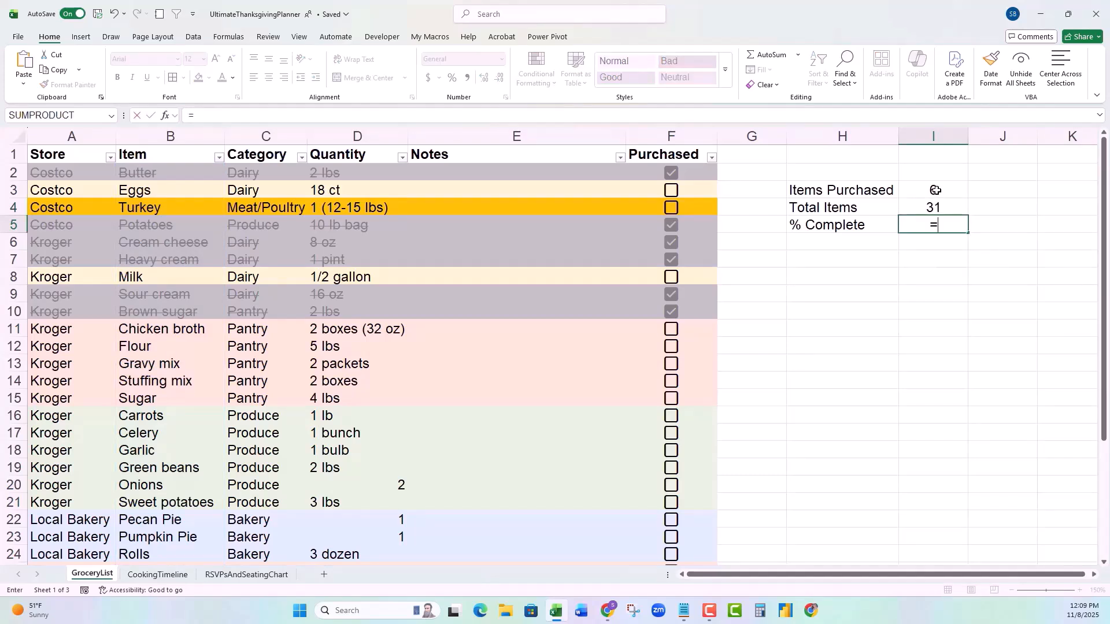
left_click(933, 190)
type("/")
left_click(935, 208)
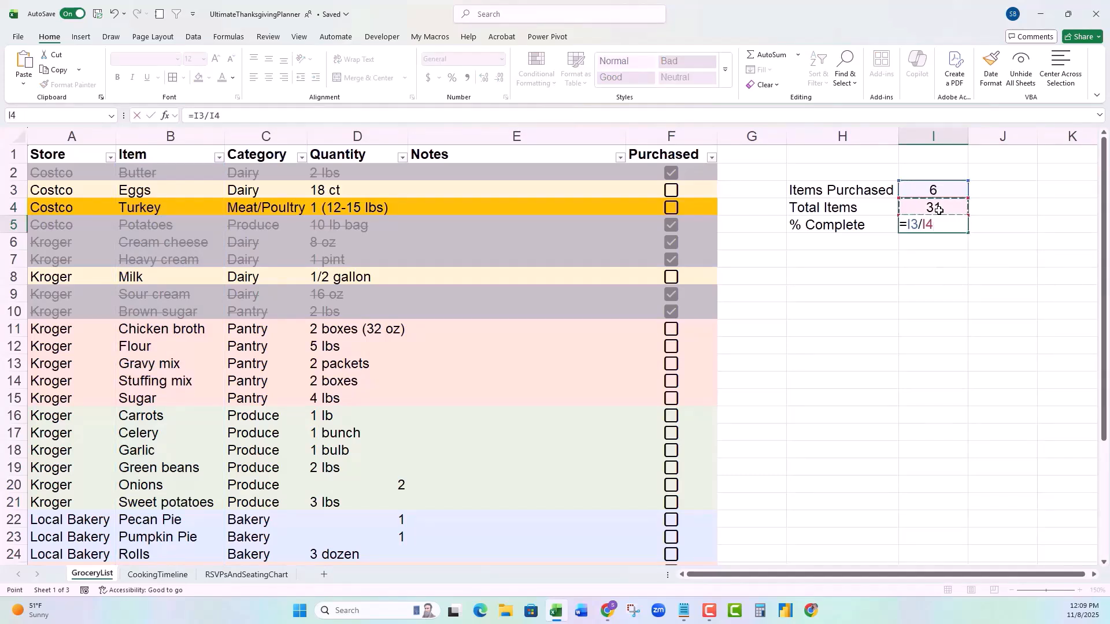
key("Return")
left_click(943, 222)
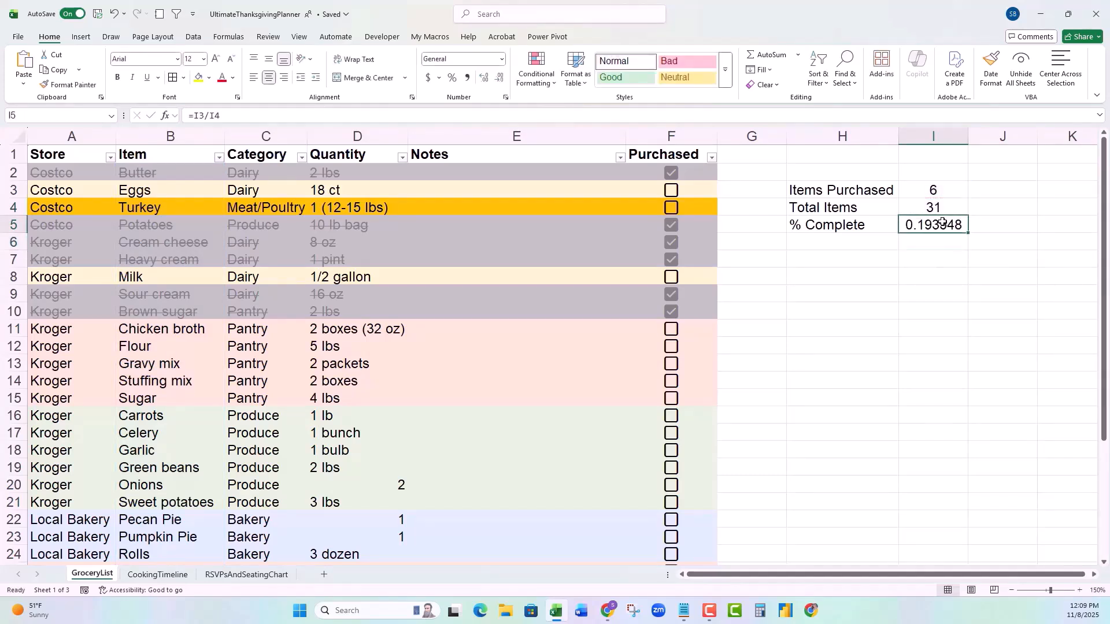
left_click(453, 79)
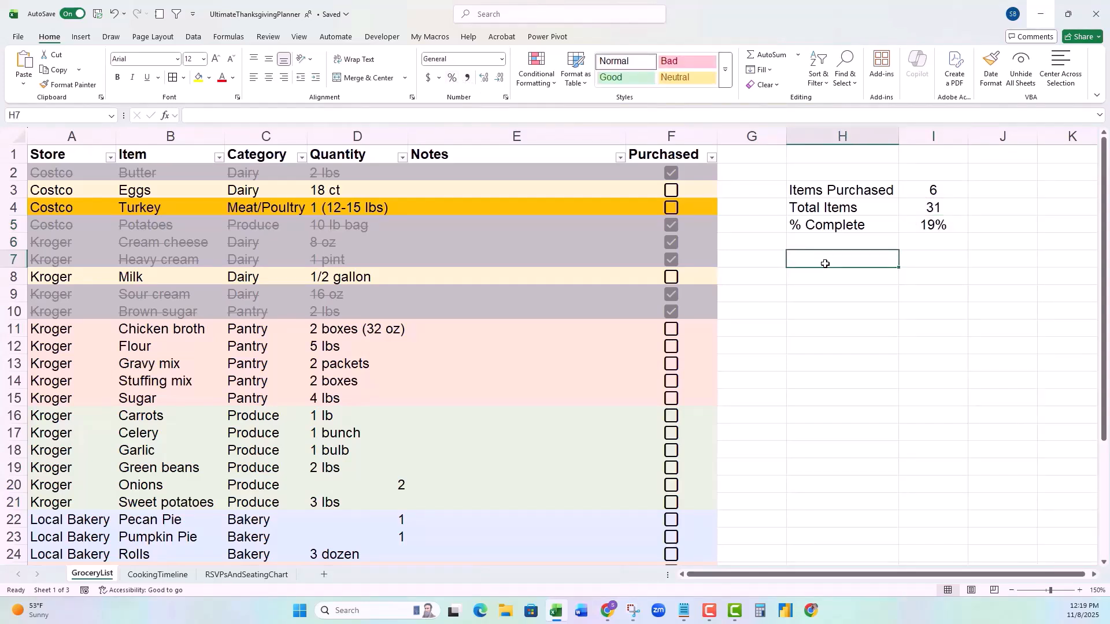
Step: Label cell H7 as Progress
type("Progresss")
key("Return")
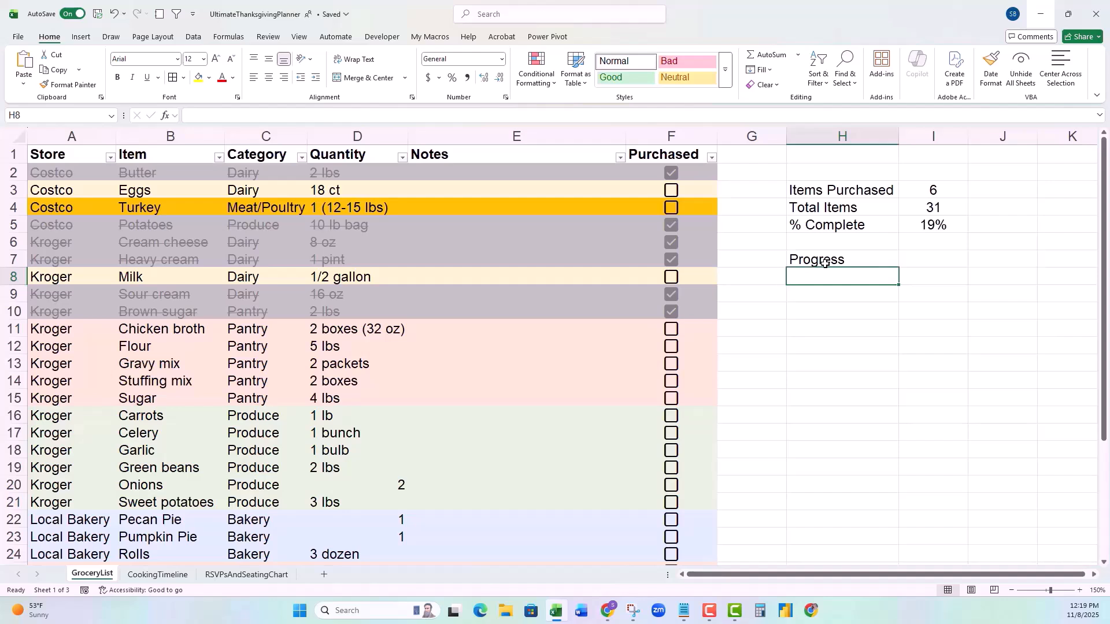
Step: Try repeating the letter A ten times in H8 with =REPT("A",10)
type("=REPT")
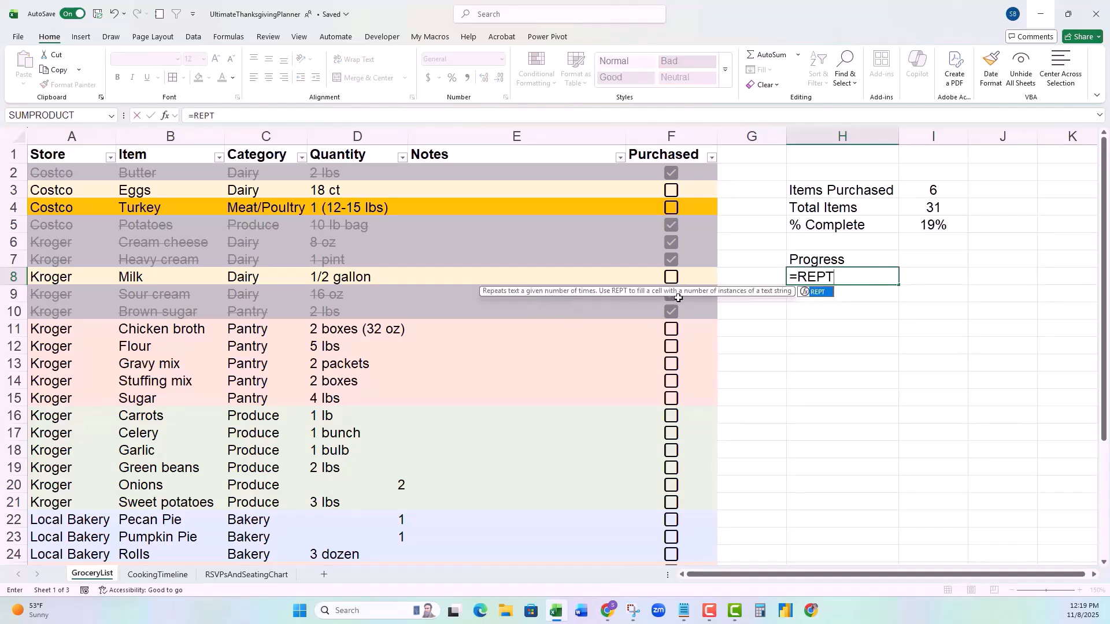
type("(")
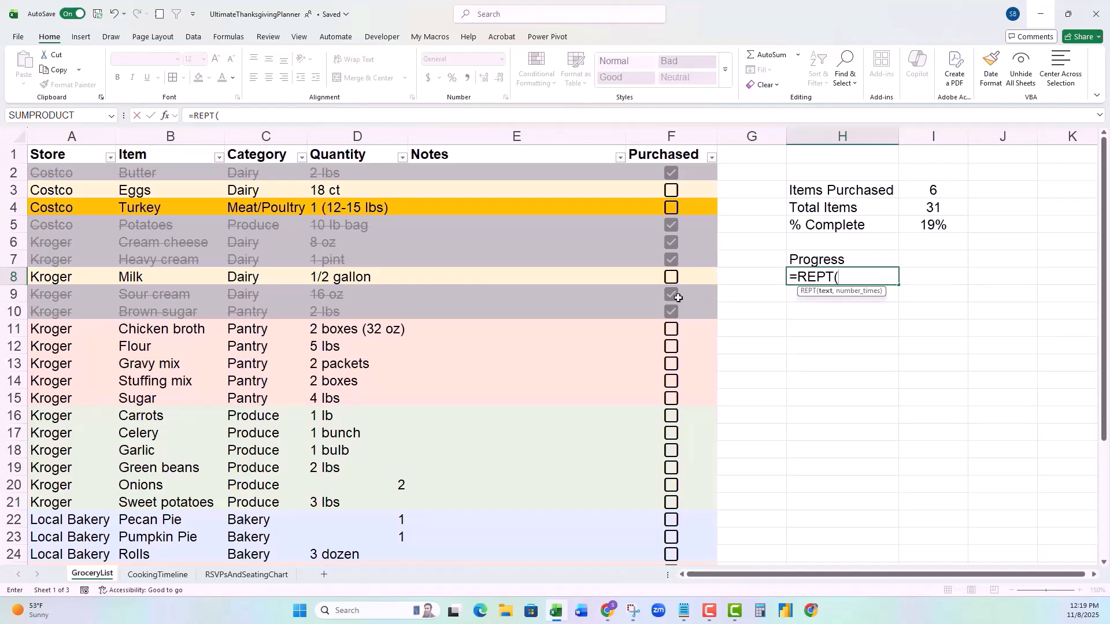
type("\"A\",10)")
key("Return")
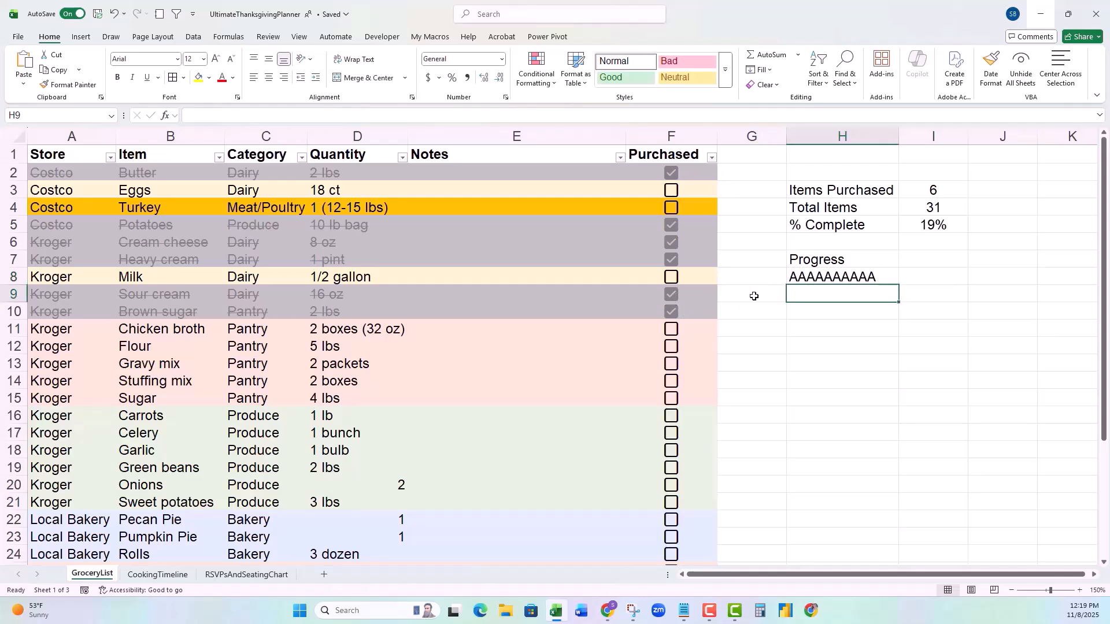
Step: Enter the unfinished part of the progress bar in H8 as =REPT("░",(1-I5)*19), using a light-shade block character
left_click(817, 277)
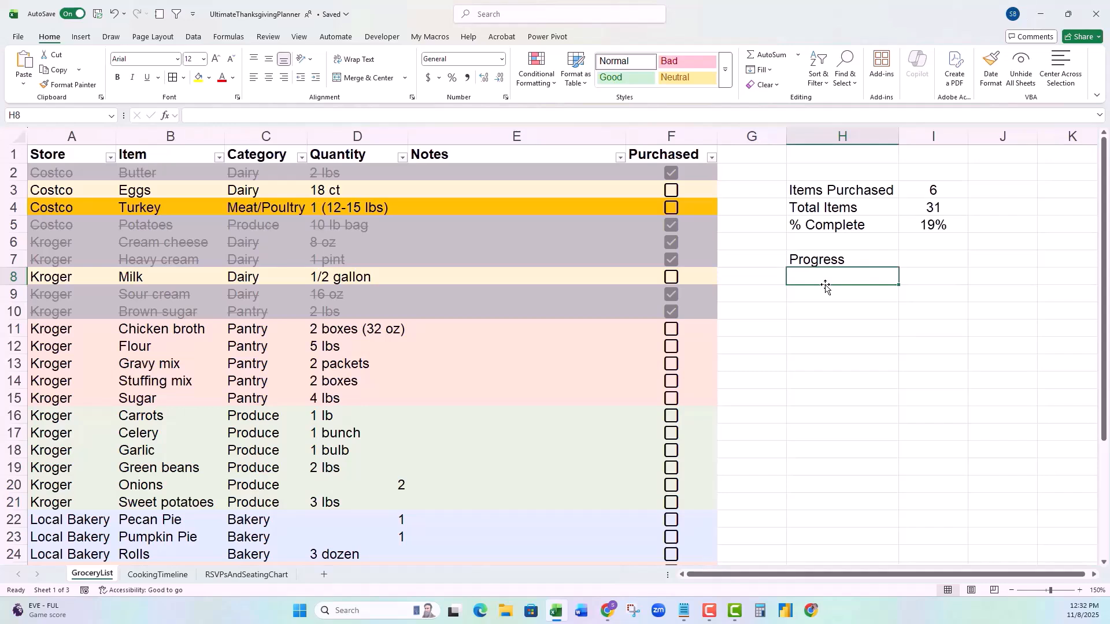
type("=REPT(")
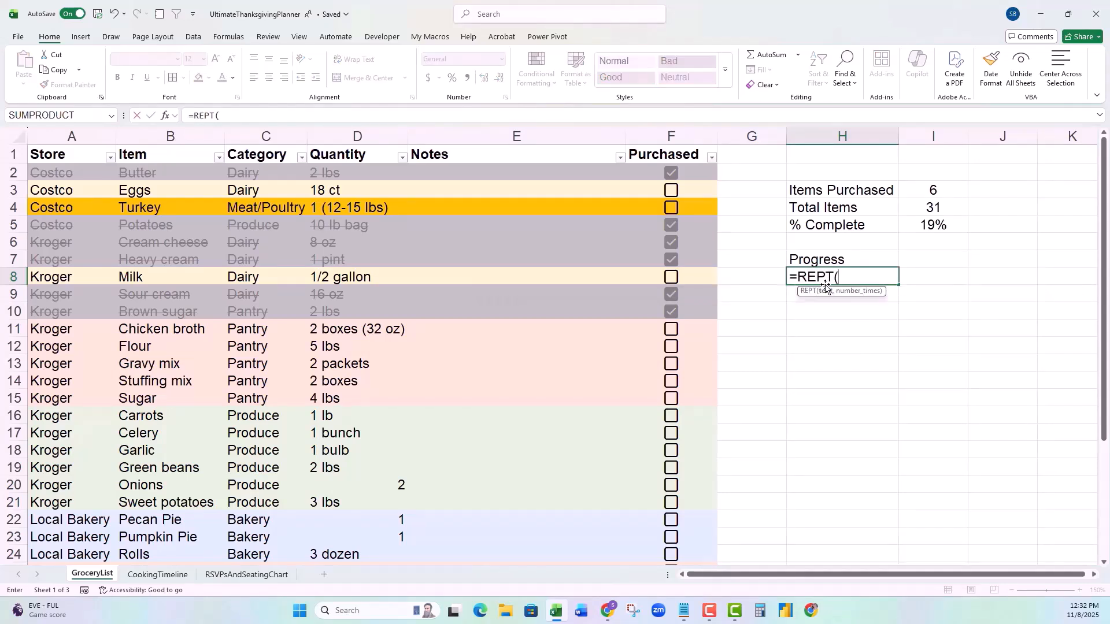
type("\"□\",(1-")
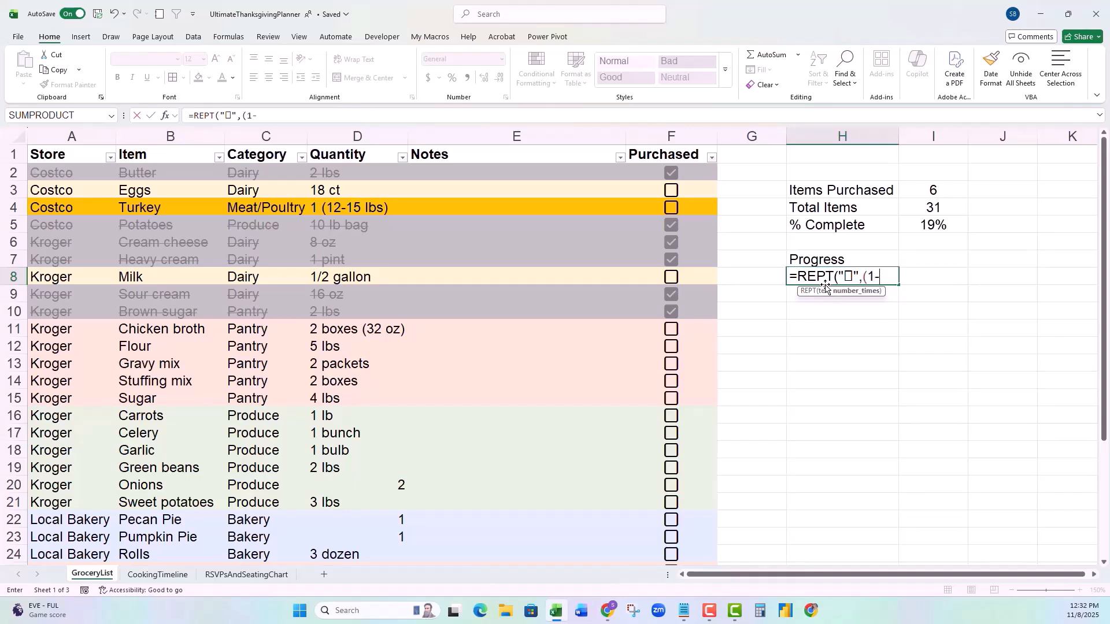
left_click(954, 227)
type(")")
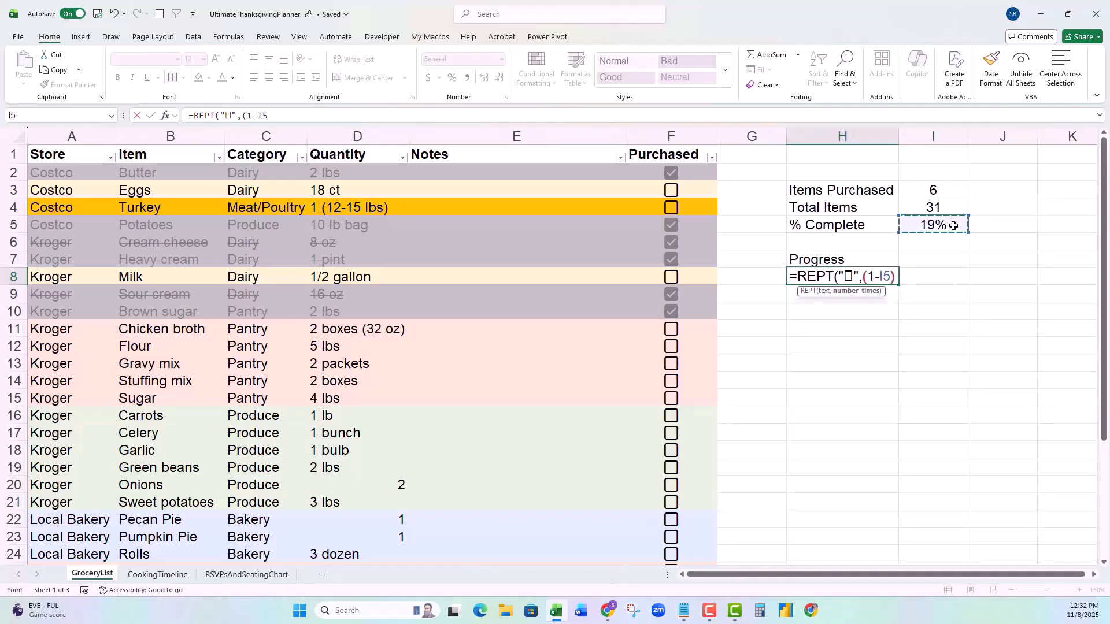
type("*19)")
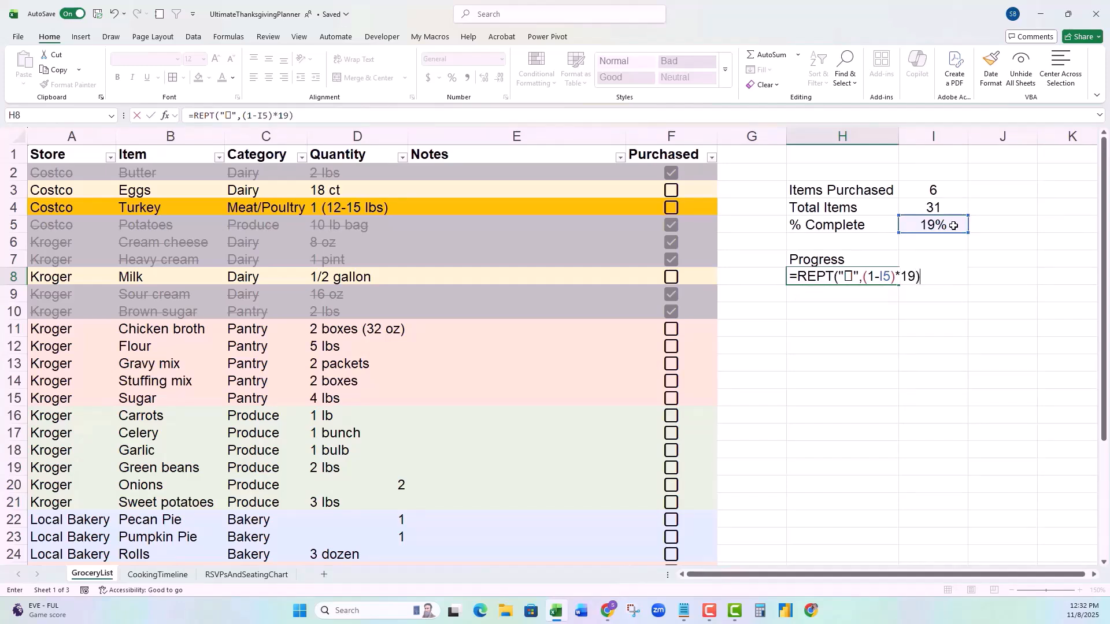
key("Return")
Step: Try a multiplier of 5 in the H8 progress bar formula, and restore it to 19
left_click(851, 280)
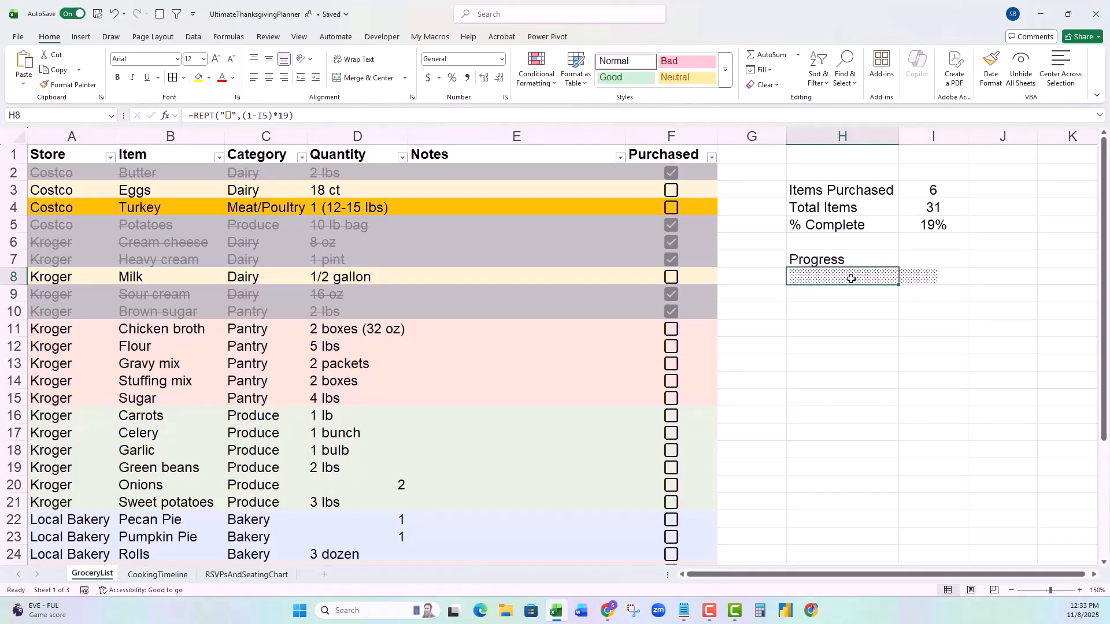
double_click(283, 116)
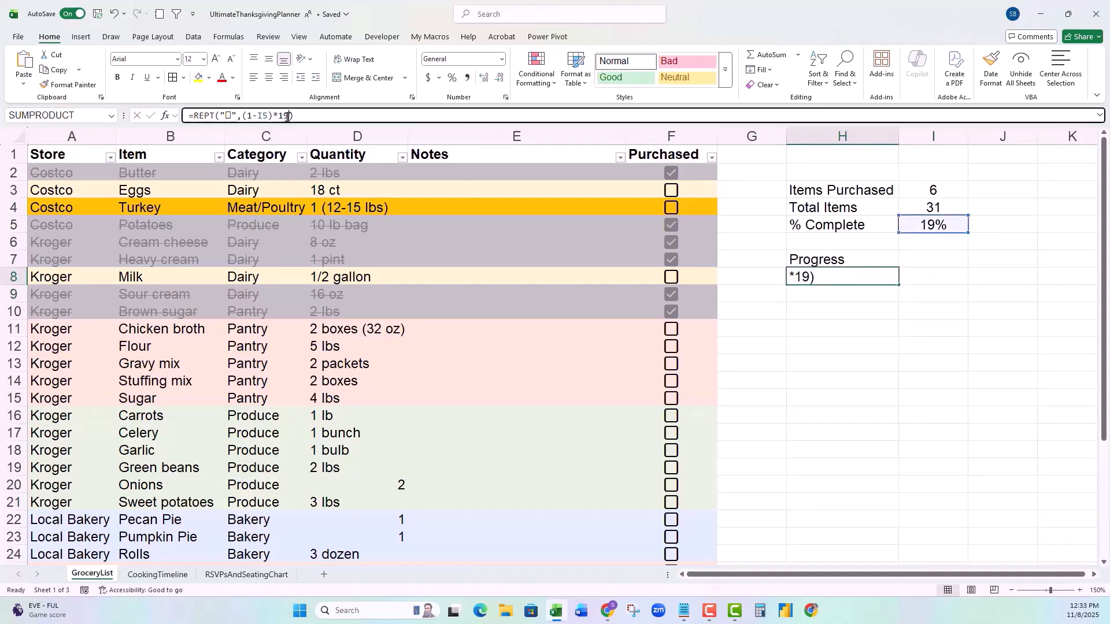
type("5")
key("Return")
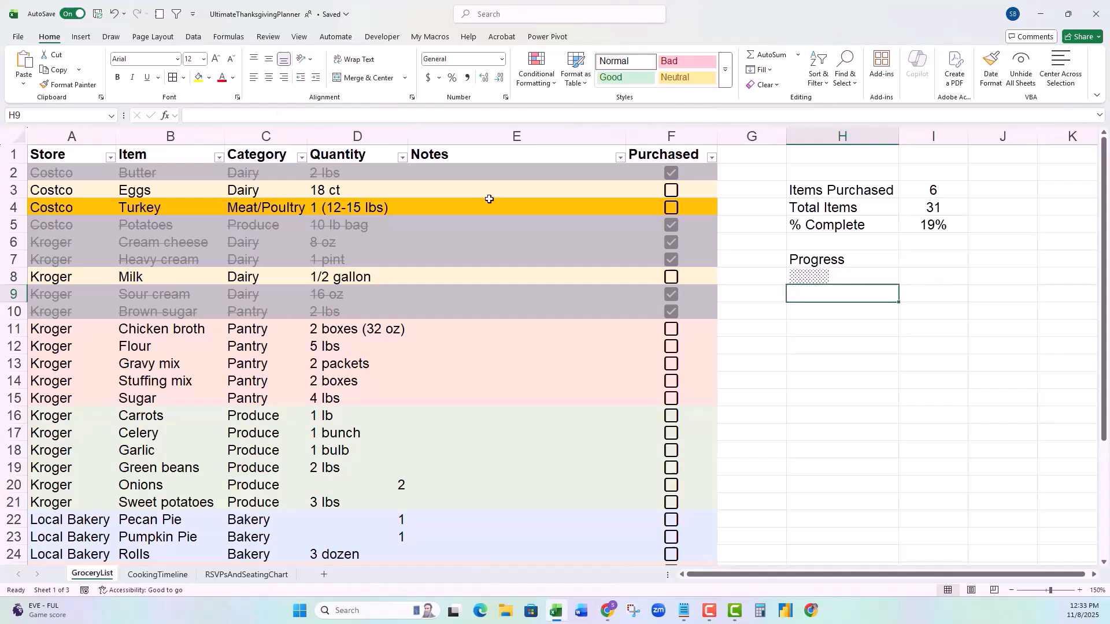
left_click(828, 274)
left_click(284, 116)
key("BackSpace")
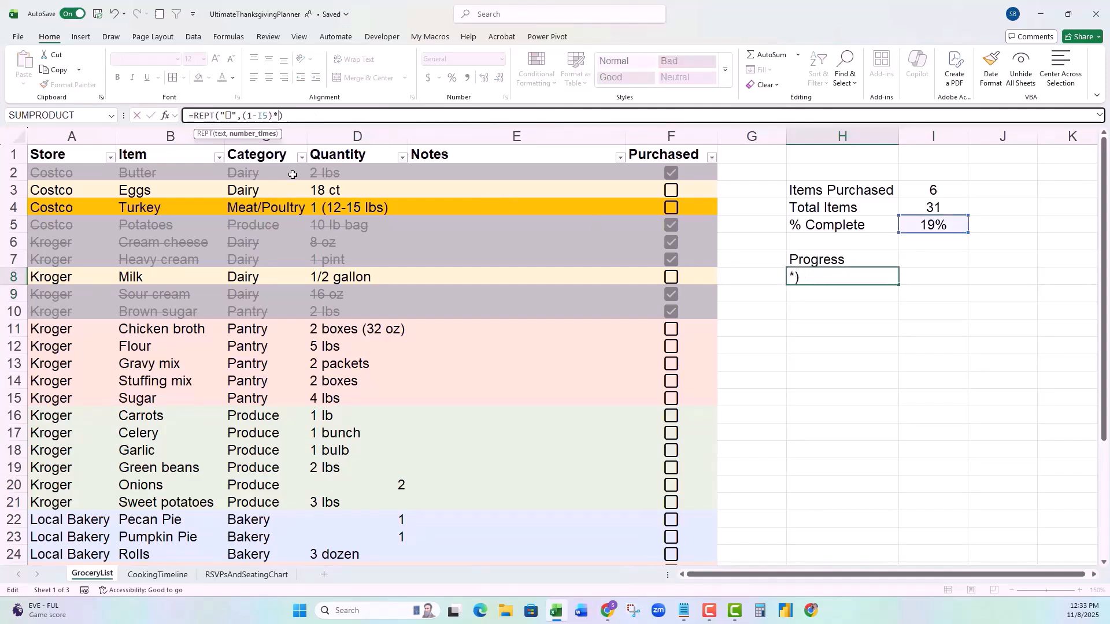
type("19")
key("Return")
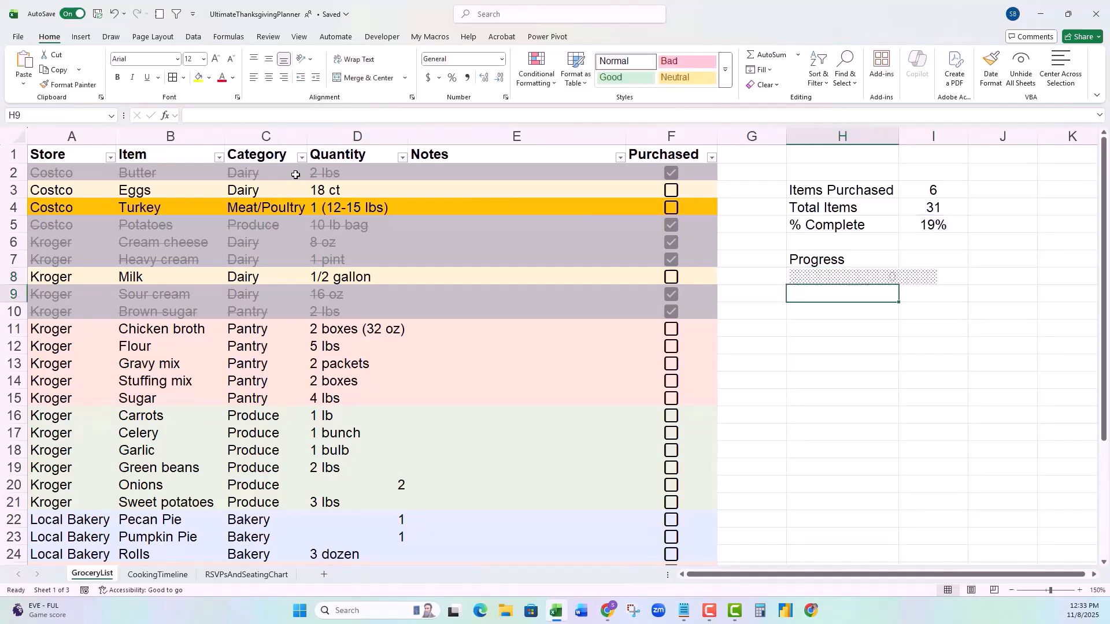
Step: Add the completed part of the progress bar by inserting REPT("█",I5*19)& at the start of the H8 formula
left_click(807, 280)
left_click(195, 116)
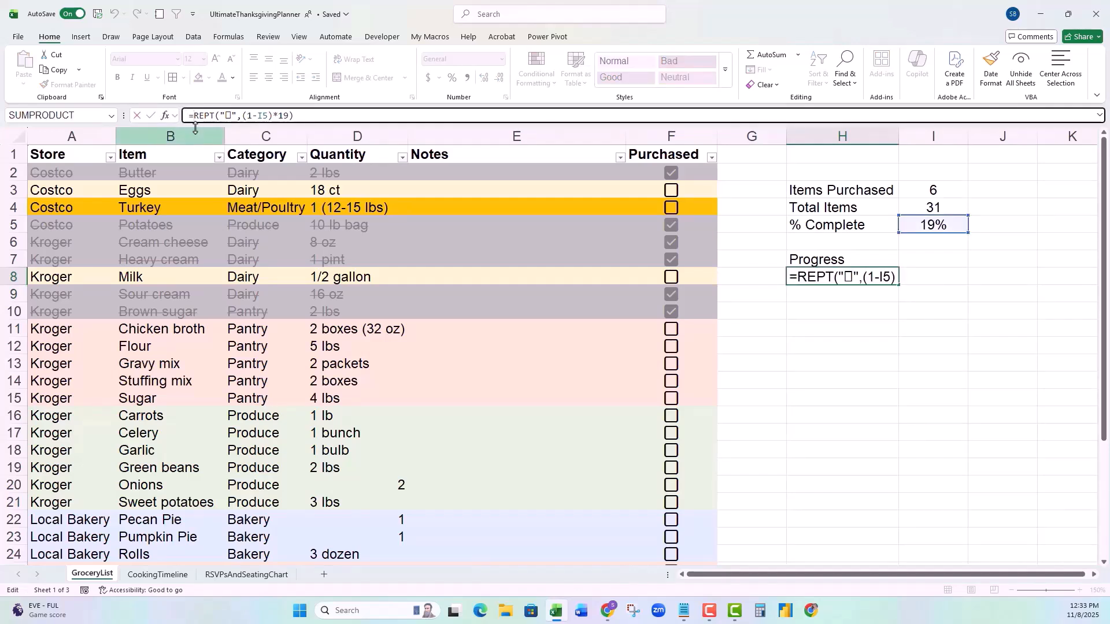
type("REPT(")
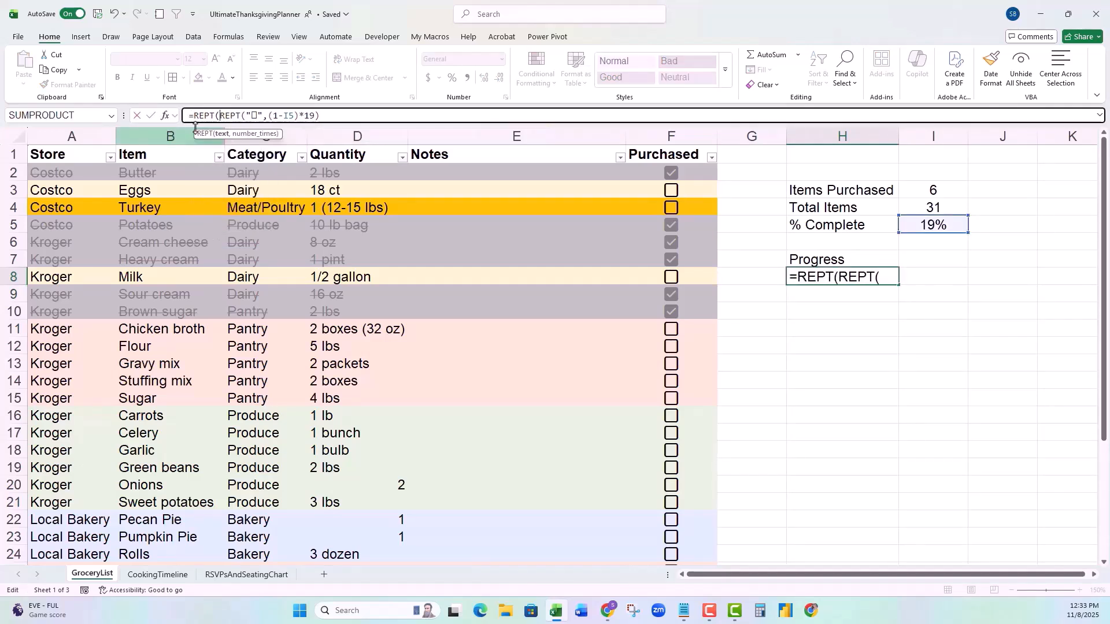
type("\"")
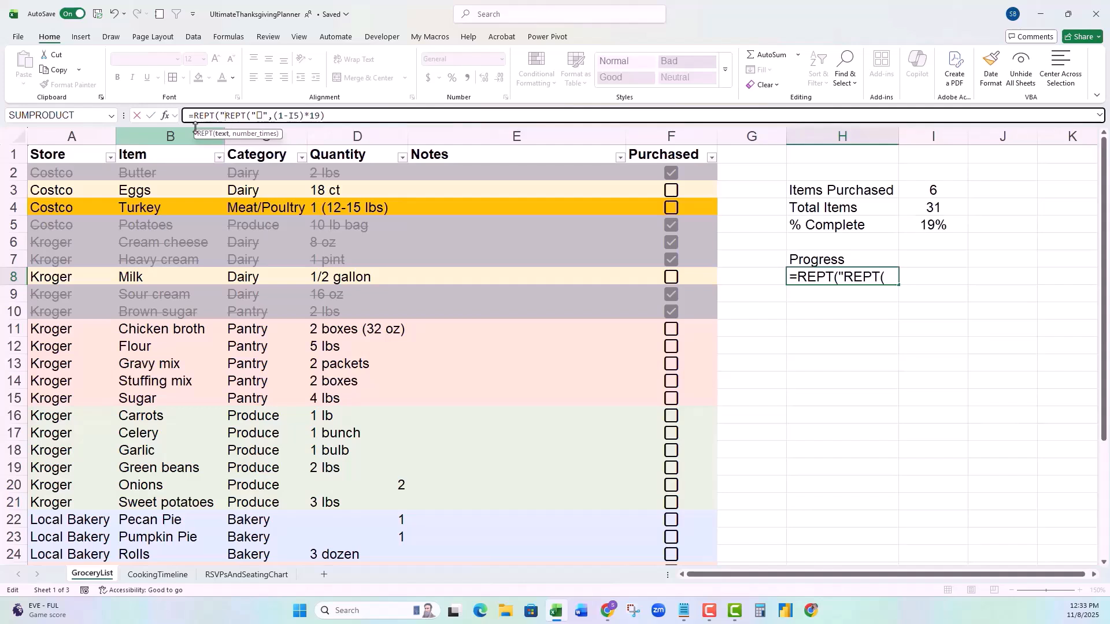
type("█")
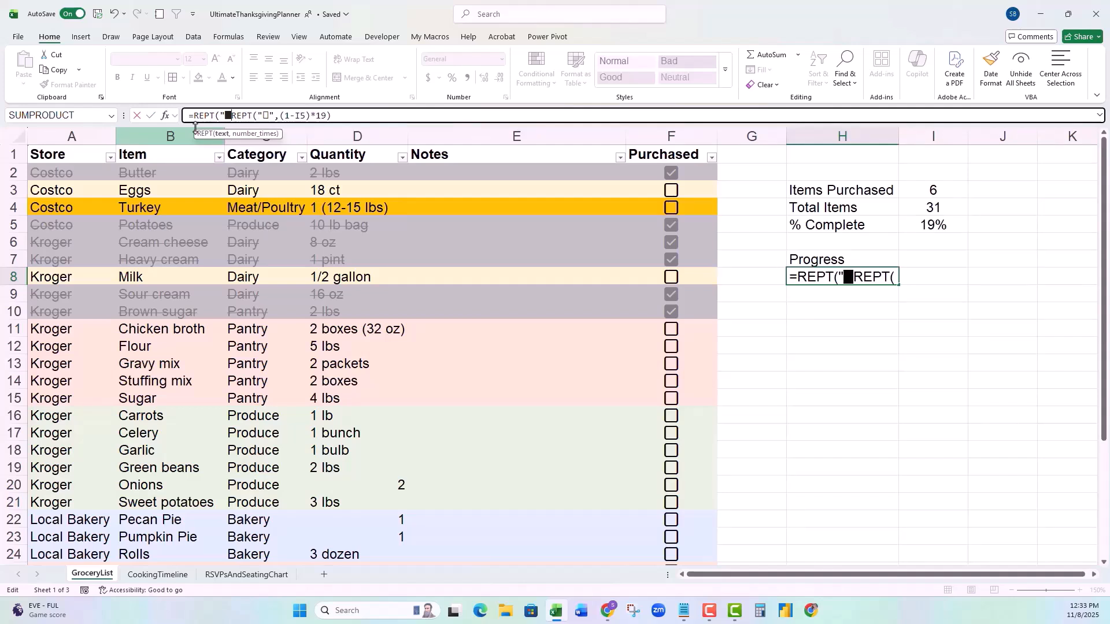
type("\"")
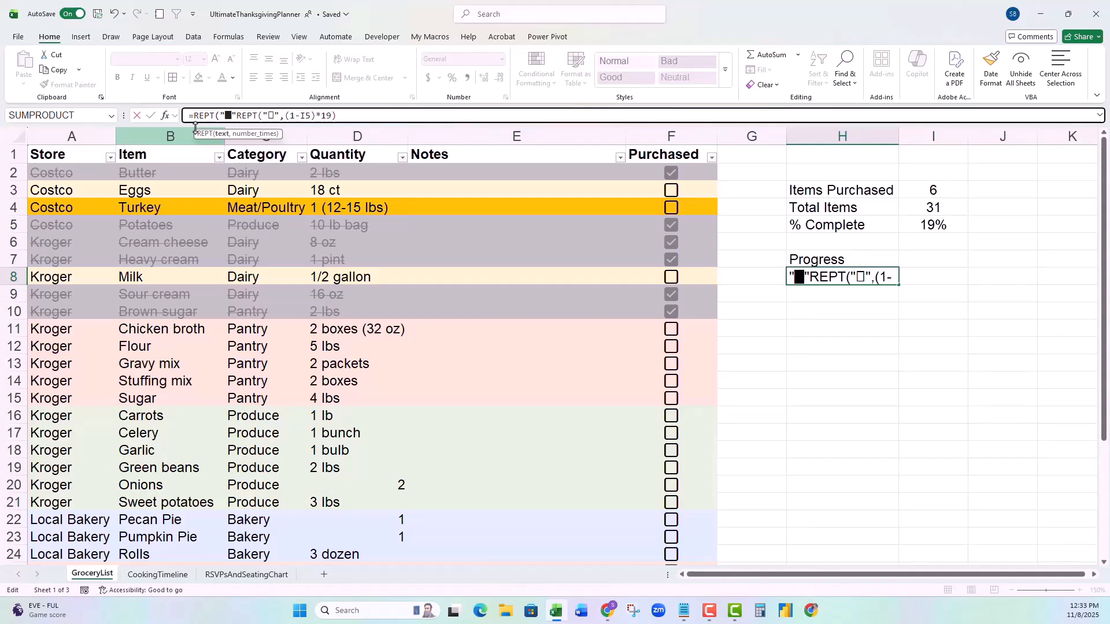
type(",")
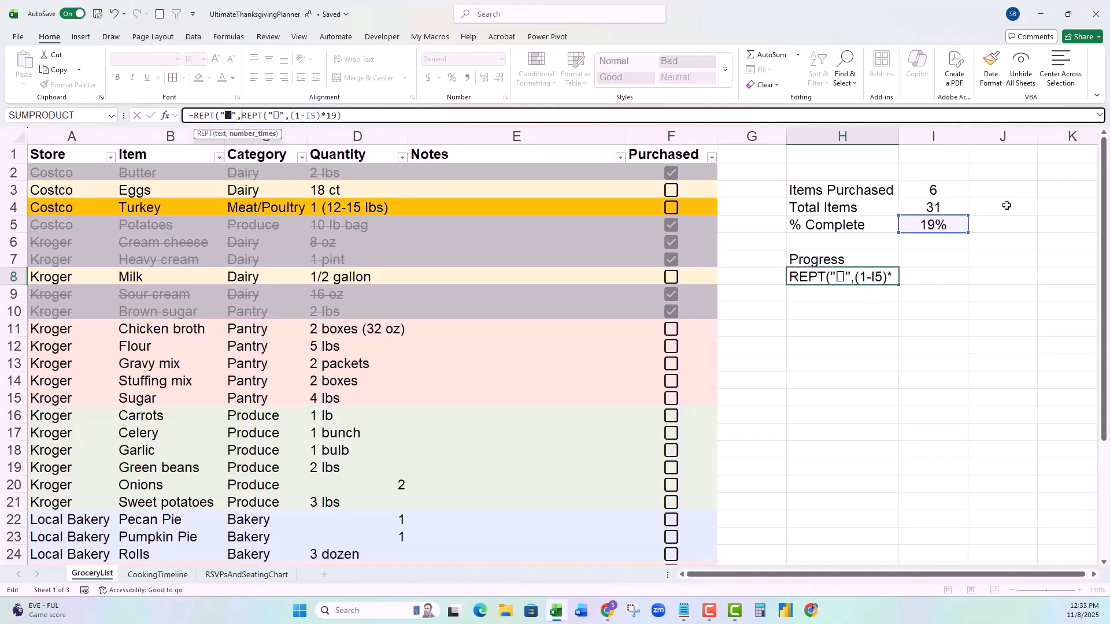
left_click(942, 225)
type("*19")
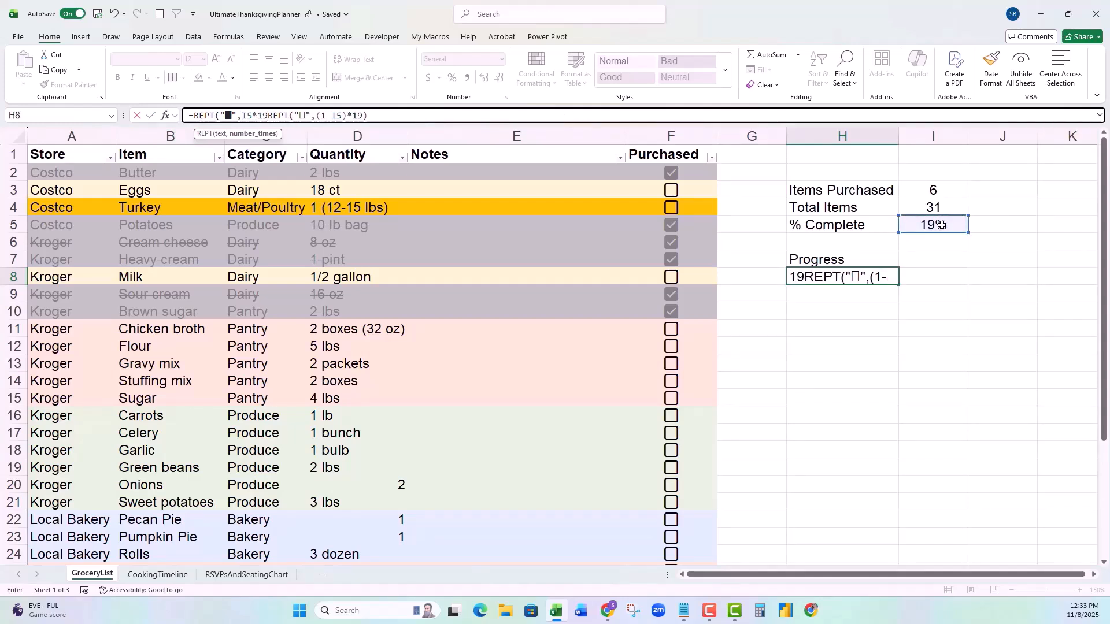
type(")")
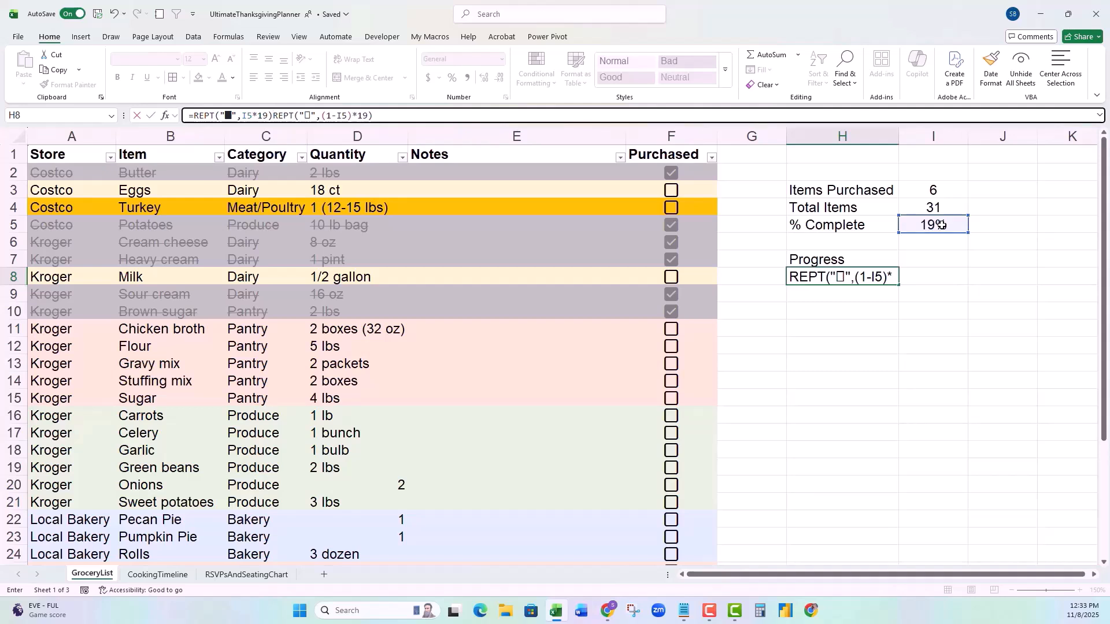
type("&")
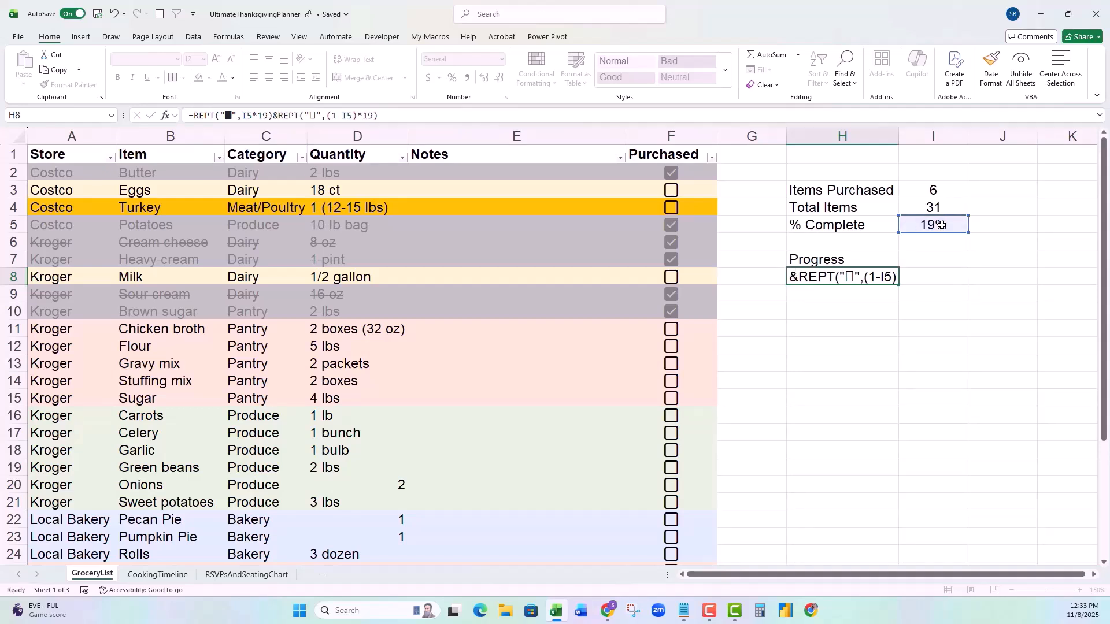
key("Return")
Step: Test the progress bar by marking Flour, Gravy mix and Stuffing mix as purchased
left_click(672, 347)
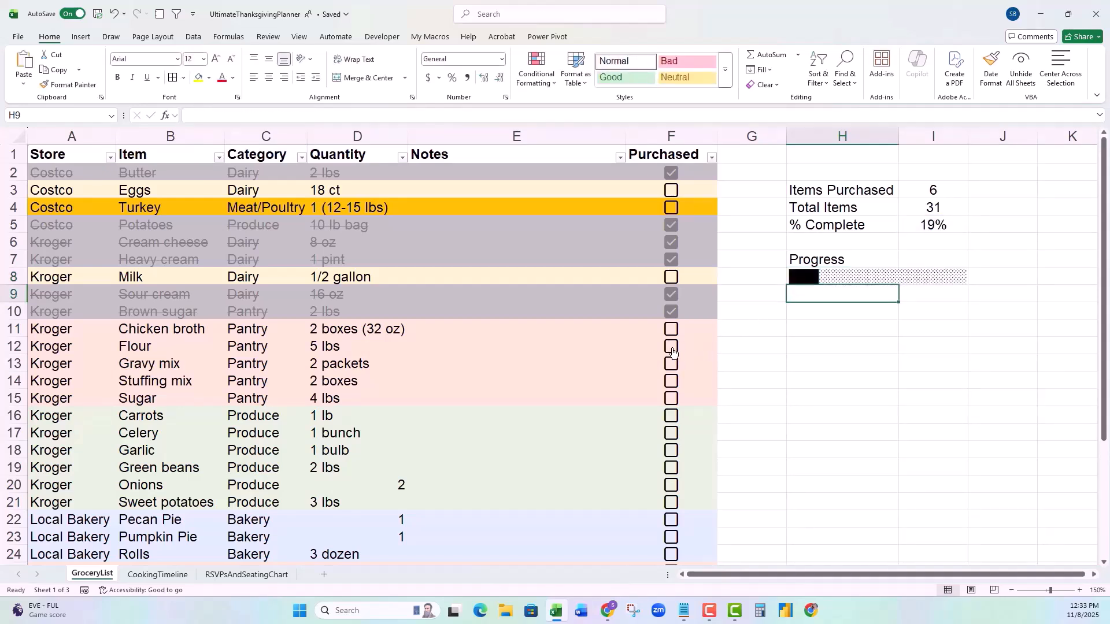
left_click(672, 364)
left_click(673, 383)
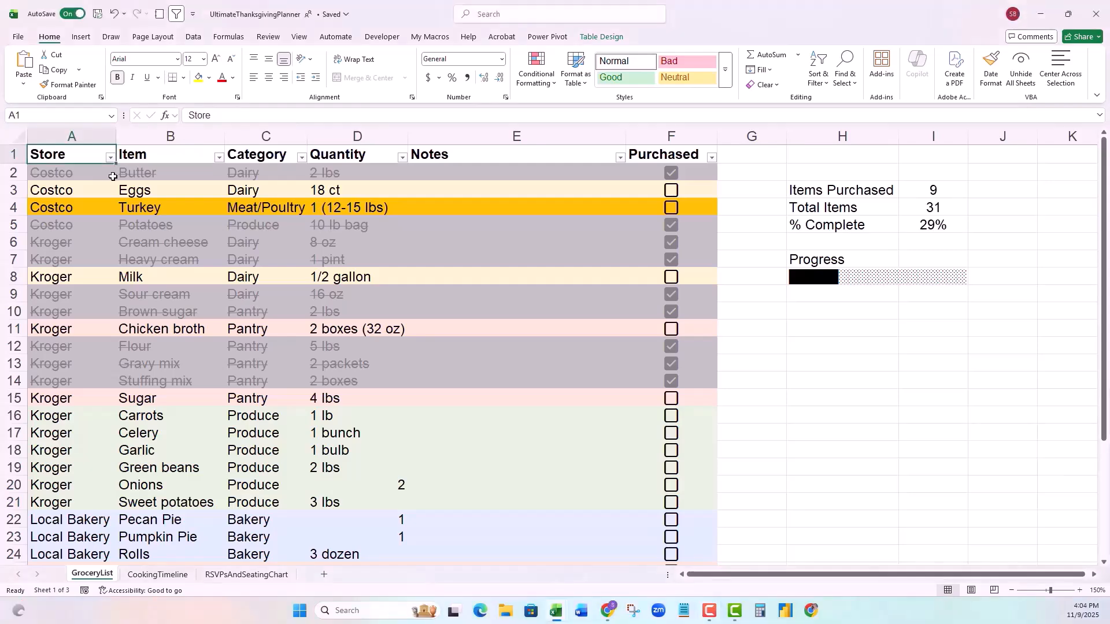
Step: Start a new table style for the grocery table and give its Whole Table element outline and inside borders
left_click(603, 37)
left_click(823, 69)
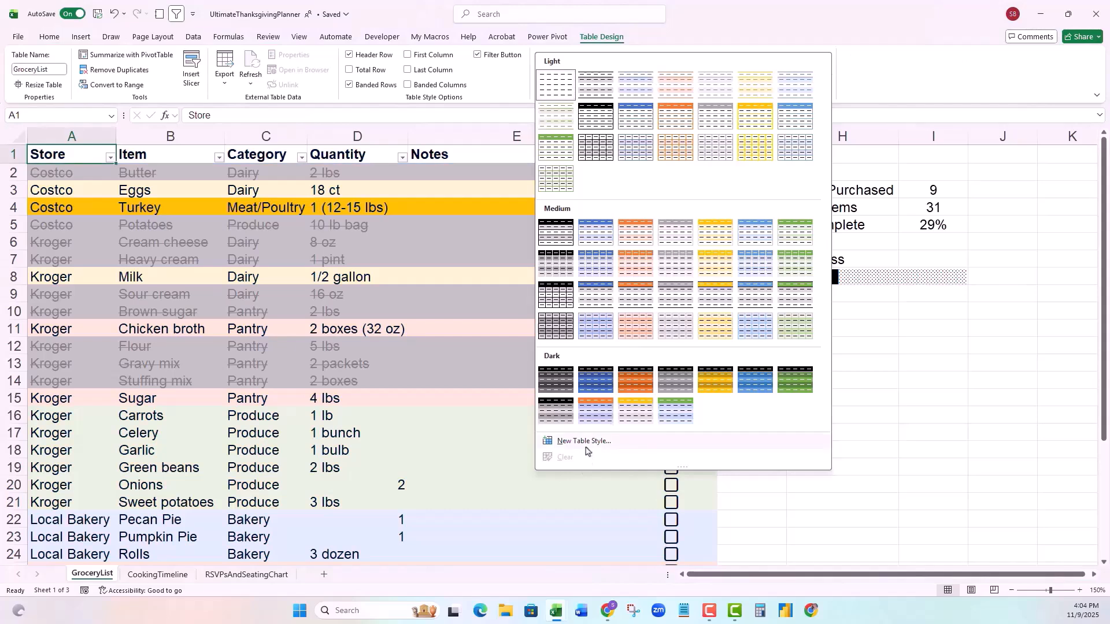
left_click(586, 442)
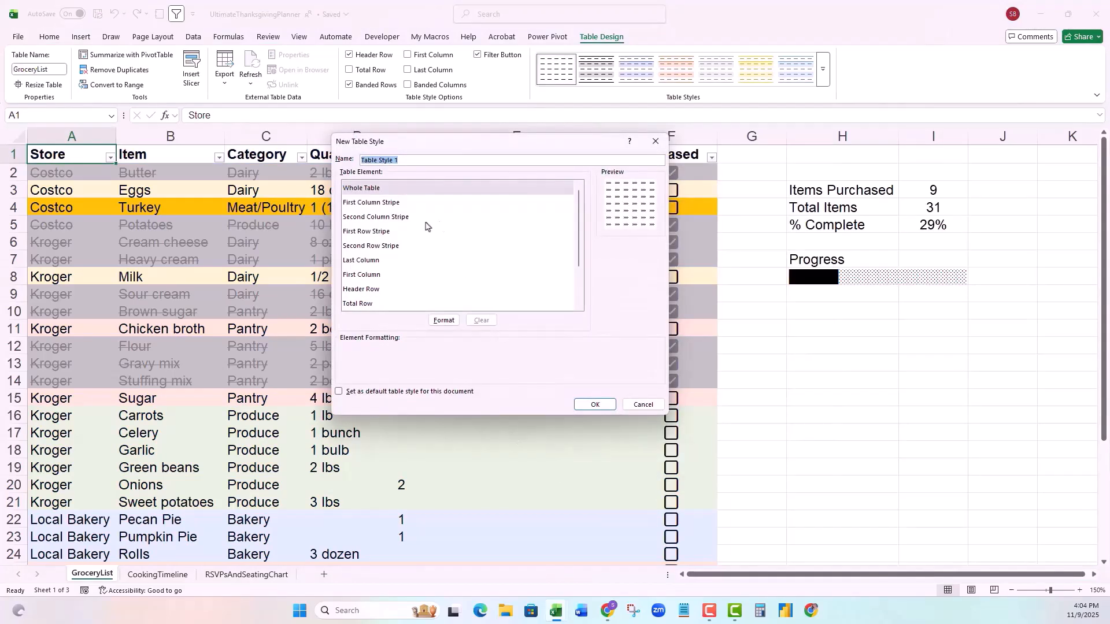
left_click(370, 191)
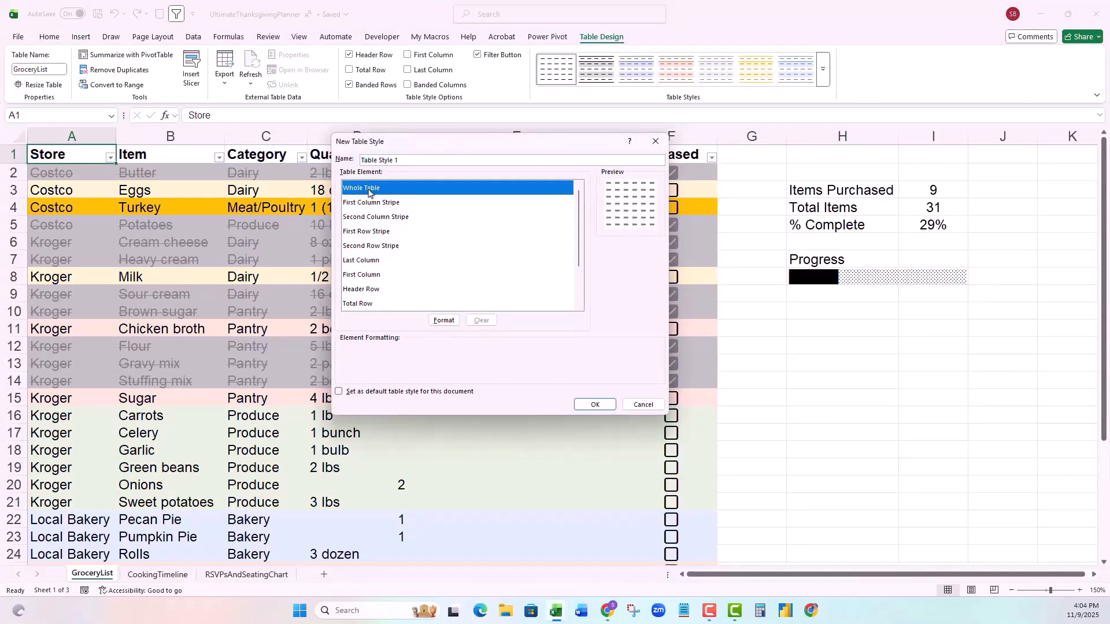
left_click(444, 320)
left_click(501, 185)
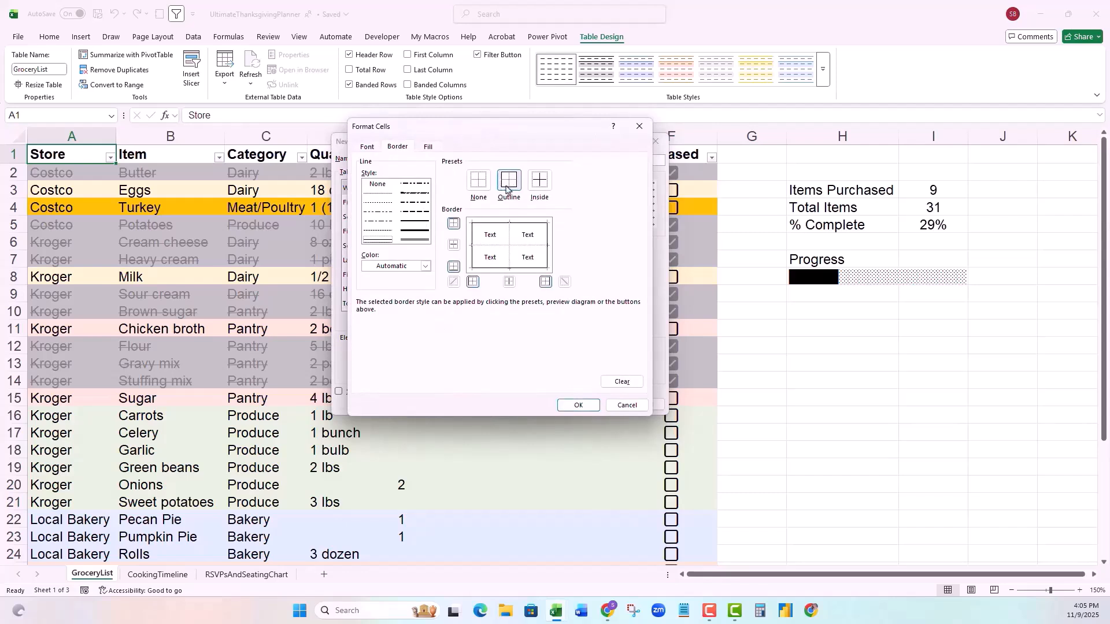
left_click(540, 180)
left_click(576, 406)
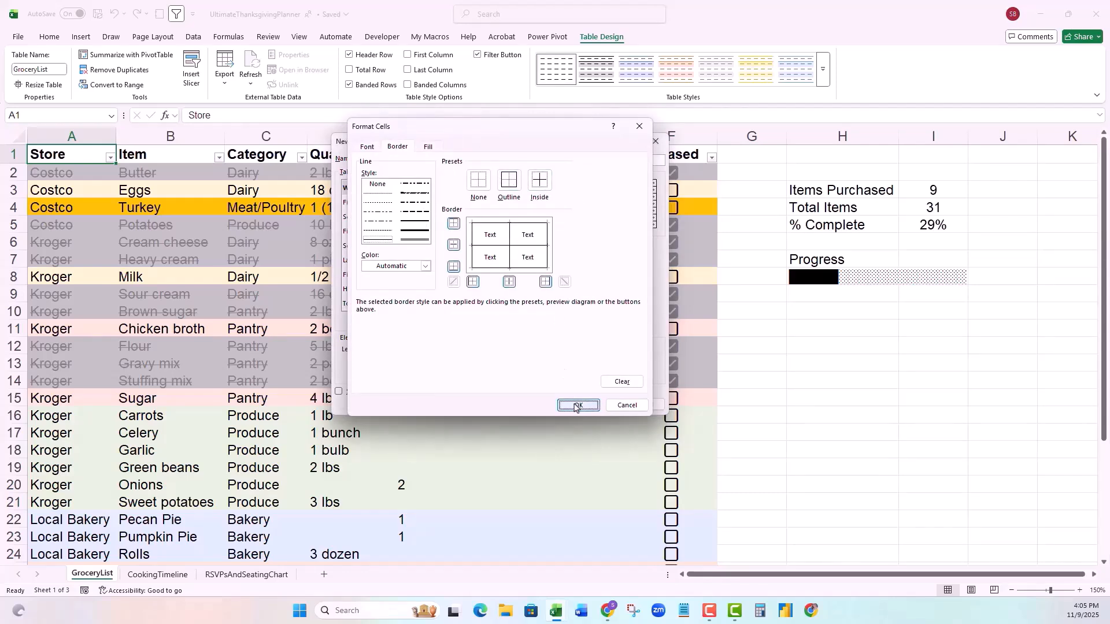
Step: Give the new style's Header Row a dark orange-brown fill and white font, and apply the finished style to the grocery table
left_click(370, 290)
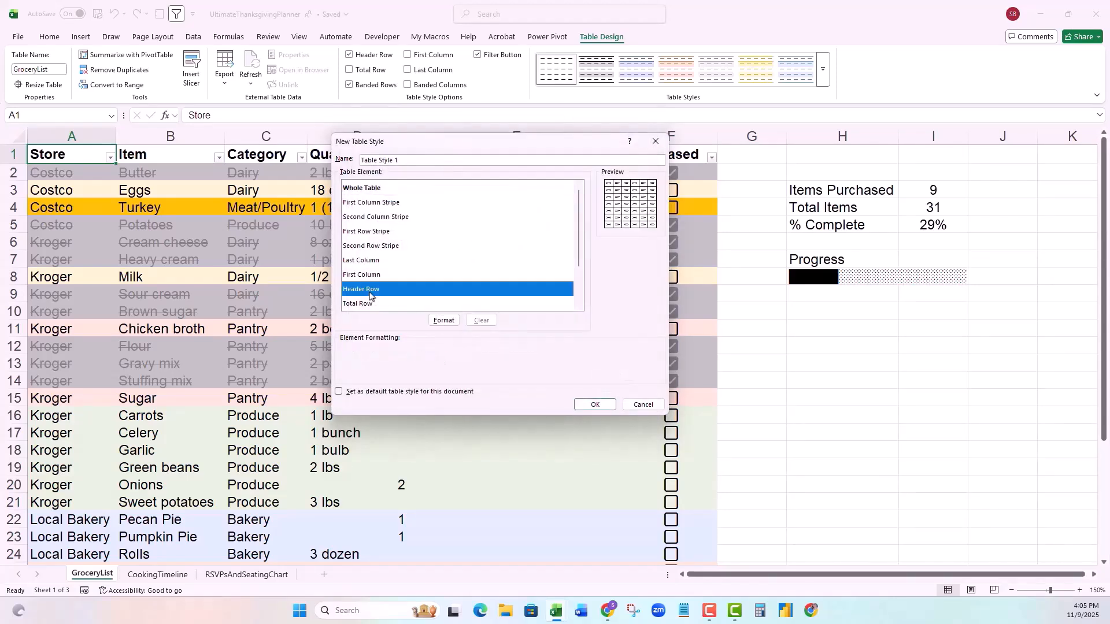
left_click(444, 320)
left_click(428, 146)
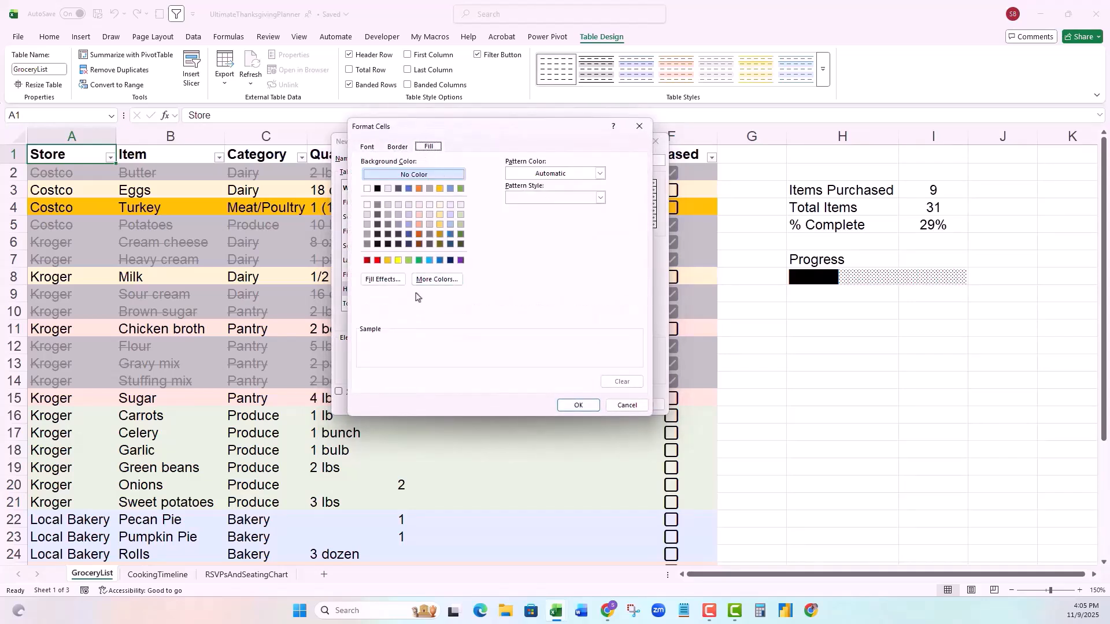
left_click(420, 244)
left_click(367, 146)
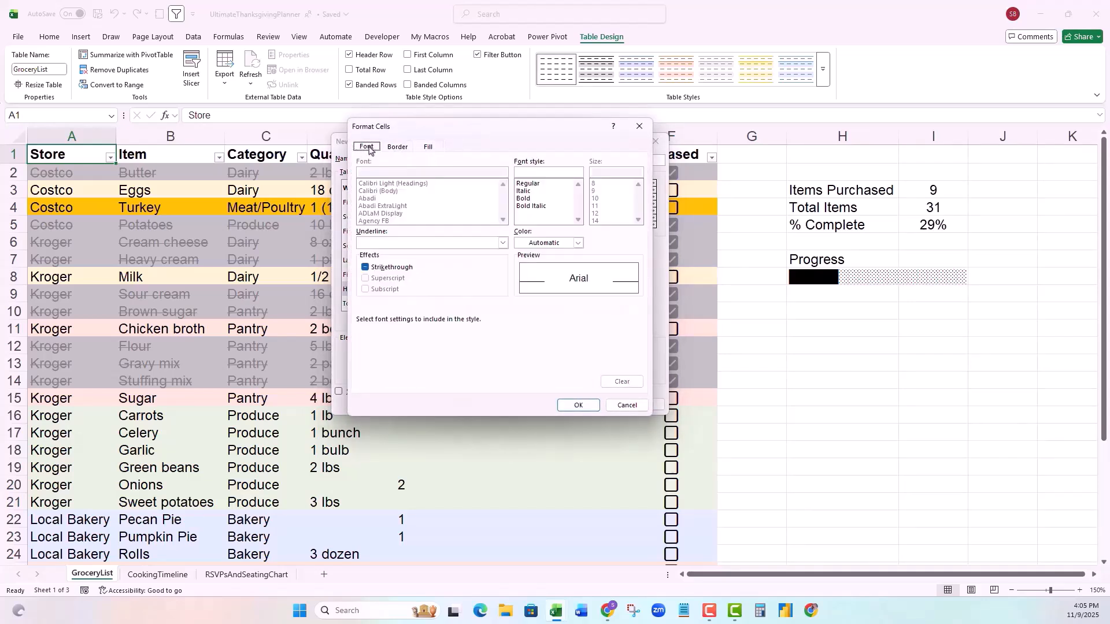
left_click(578, 243)
left_click(524, 293)
left_click(577, 404)
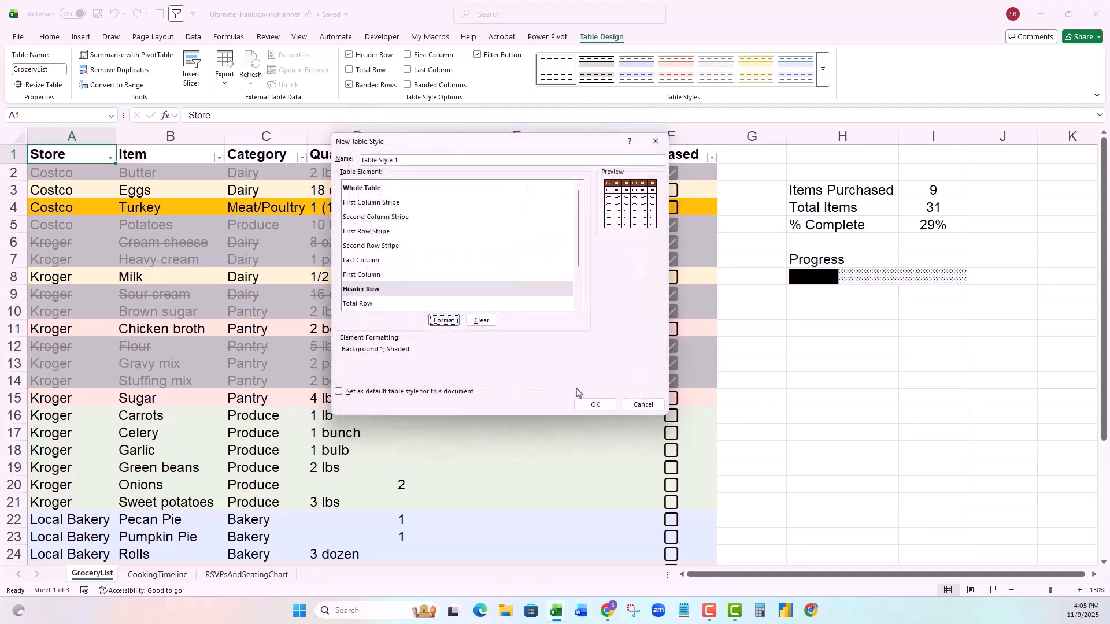
left_click(590, 404)
left_click(556, 68)
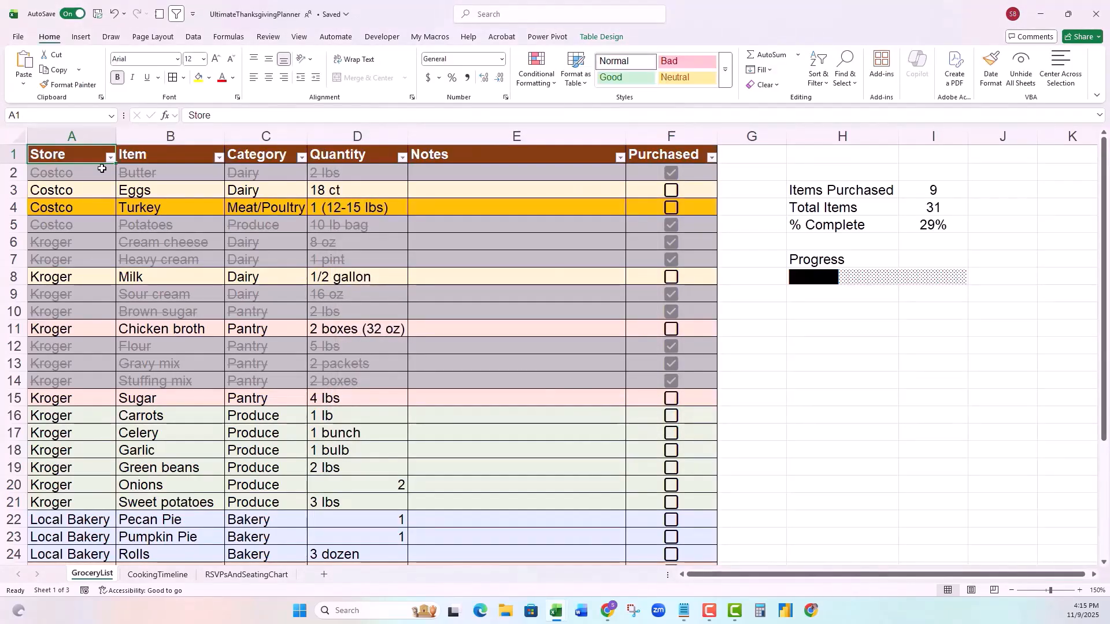
Step: Set the font of the entire GroceryList sheet to Baskerville Old Face
left_click(16, 137)
left_click(156, 58)
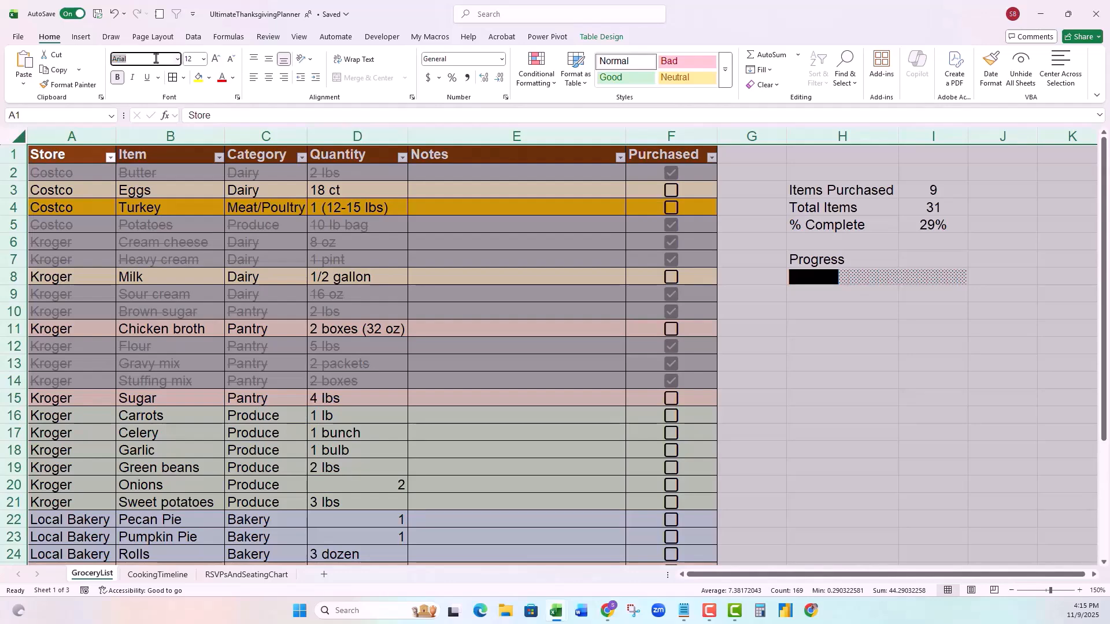
type("Baskerville Old Face")
key("Return")
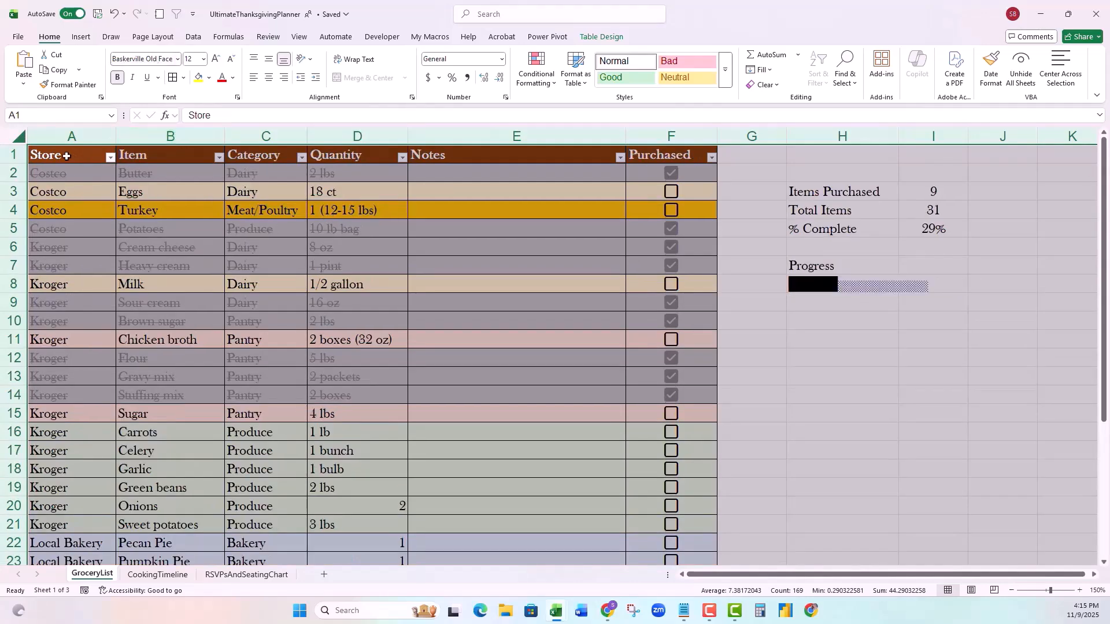
Step: Change the grocery table's header row font to Bernard MT Condensed
left_click_drag(67, 156, 670, 156)
left_click(149, 59)
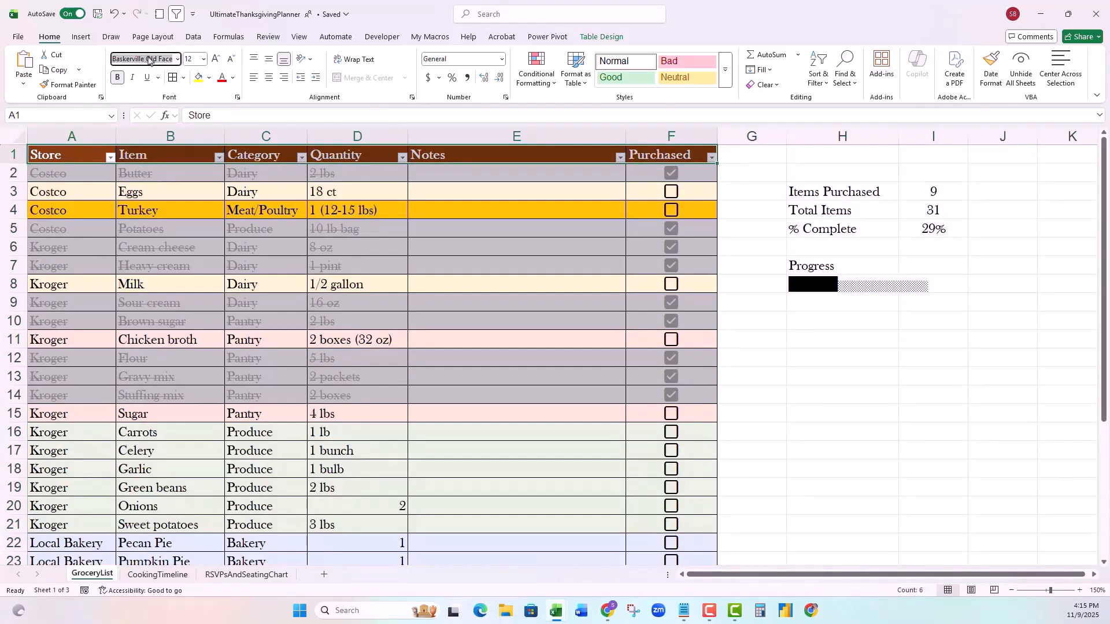
type("Bernard MT Condensed")
key("Return")
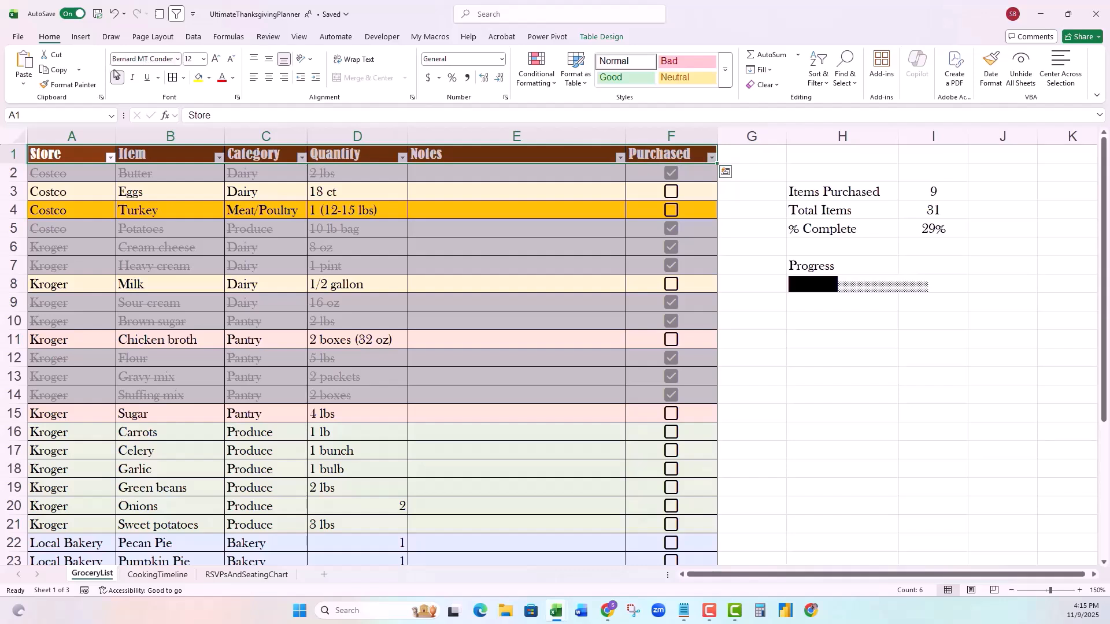
Step: Apply the Bernard MT Condensed font to the summary block H3:I5 and the Progress label in H7
left_click_drag(803, 192, 948, 230)
left_click(151, 59)
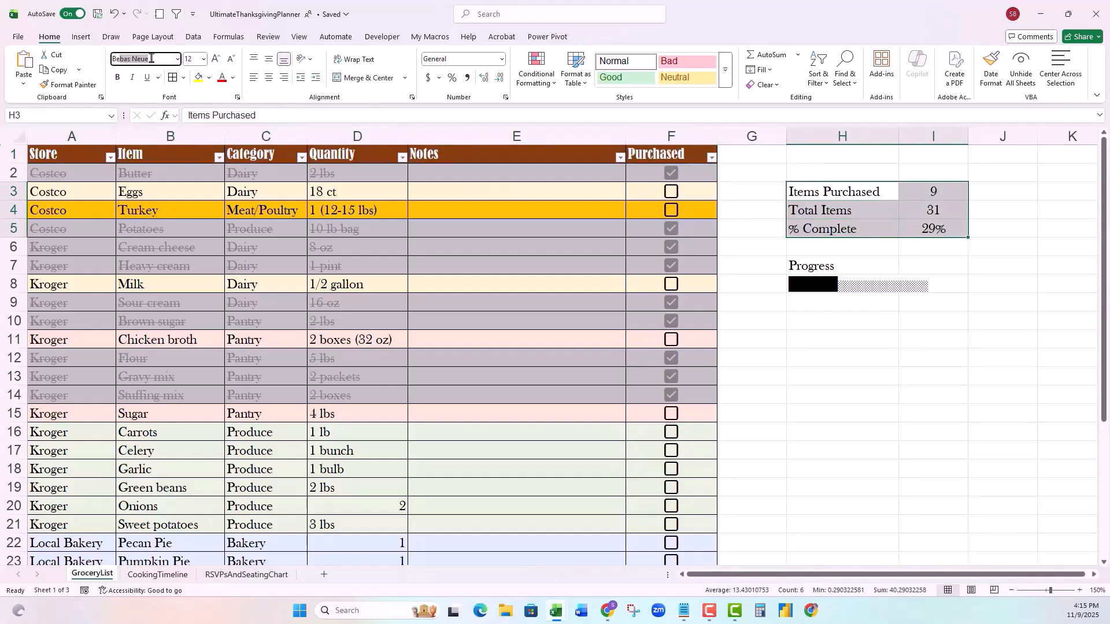
type("Bernard MT Condensed")
key("Return")
left_click(860, 268)
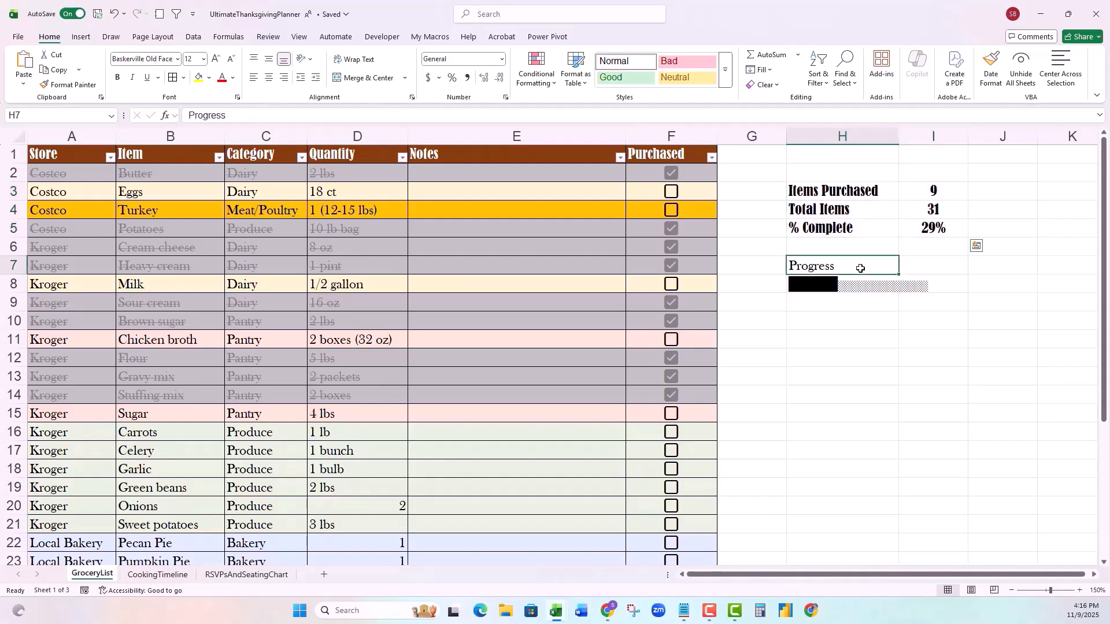
left_click(153, 58)
type("Berb")
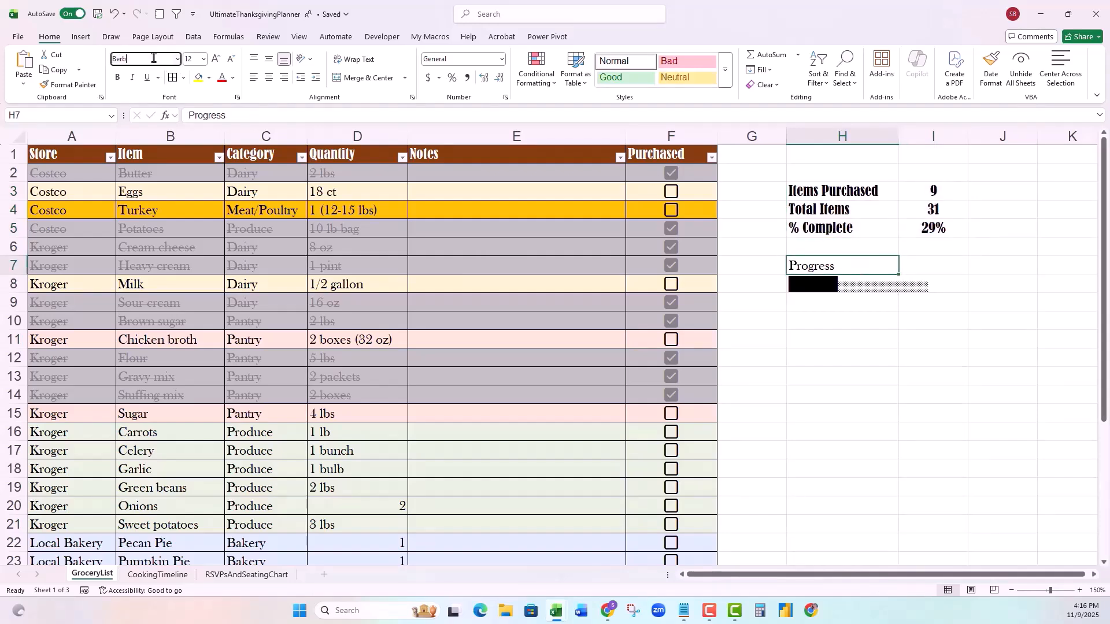
key("BackSpace")
type("n")
key("Return")
Step: Set the progress bar in H8 to the Arial font with a green font color
left_click(866, 283)
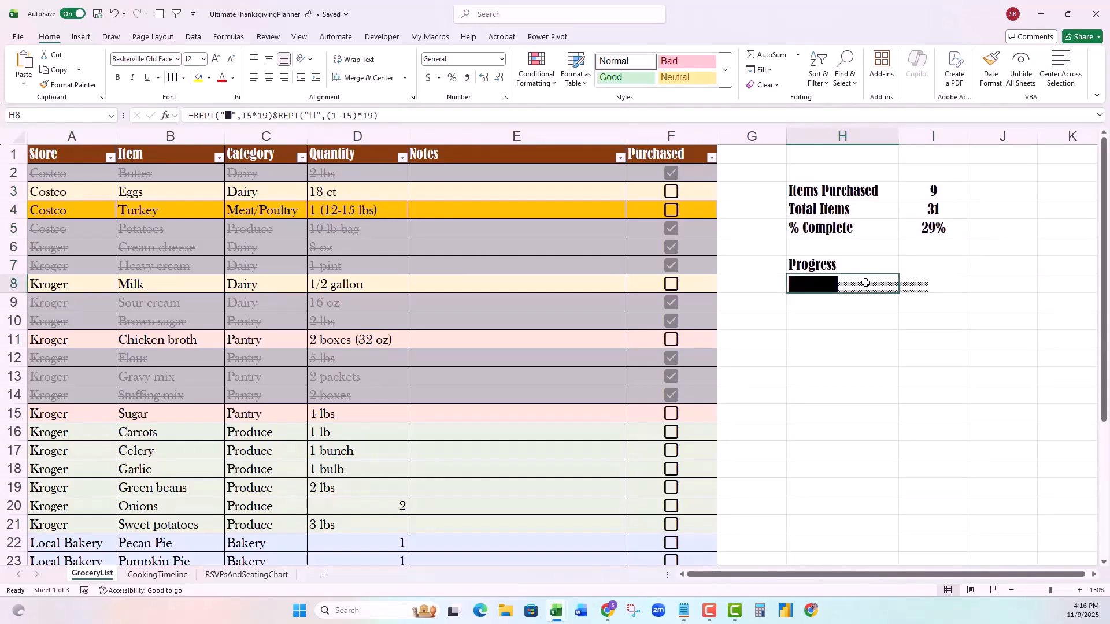
left_click(119, 59)
type("Arial")
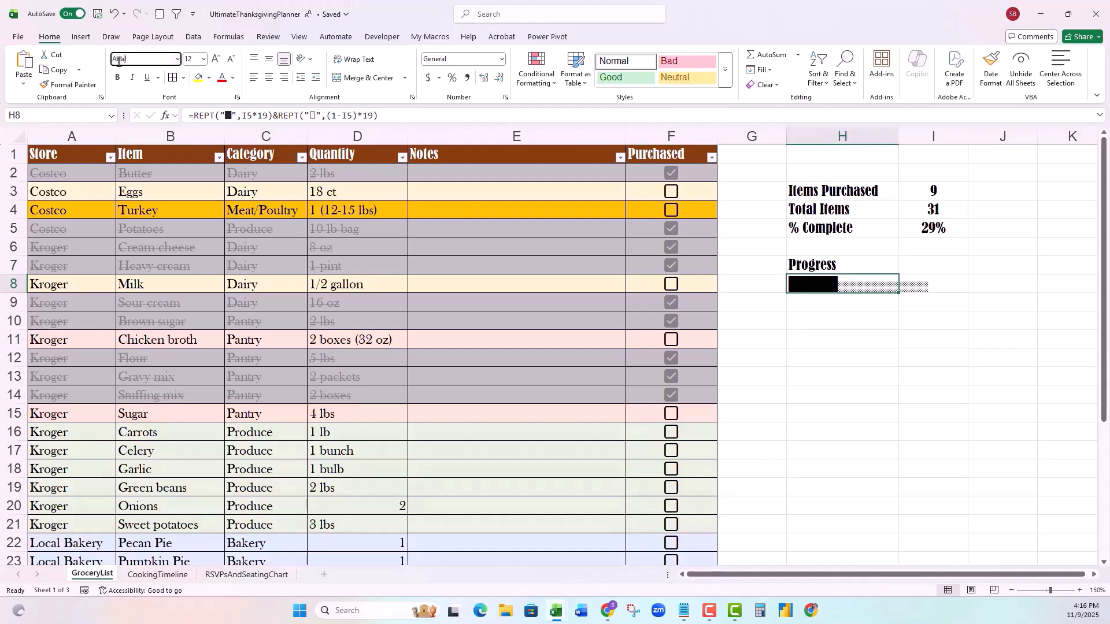
key("Return")
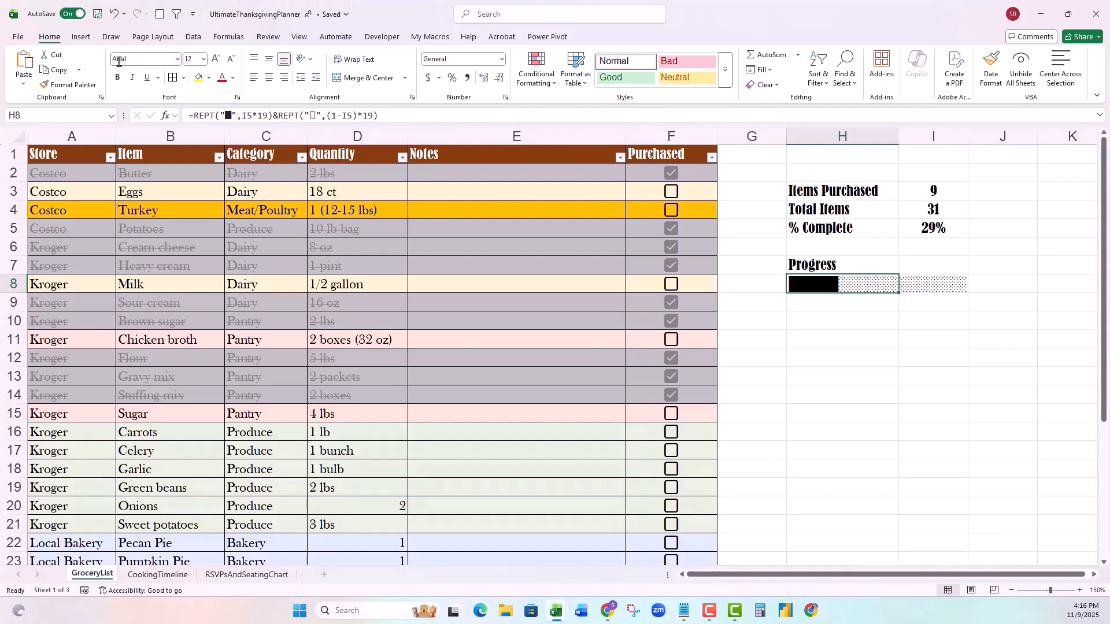
left_click(233, 78)
left_click(369, 132)
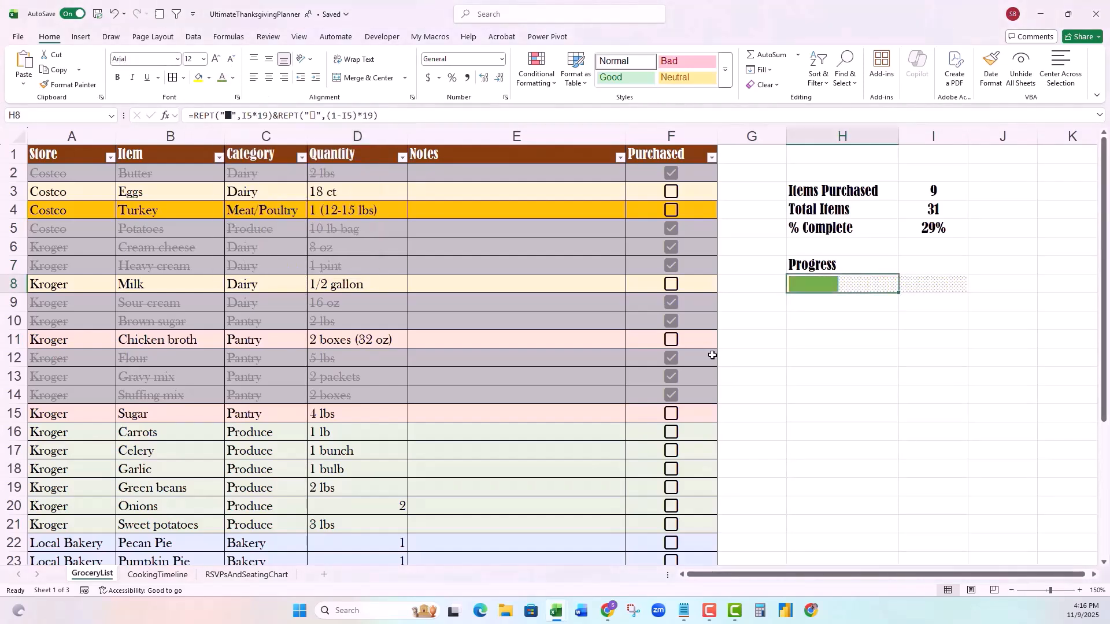
Step: Give the summary block H3:I5 all borders plus a thick outline, and outline the progress bar in H8:I8
left_click_drag(814, 189, 933, 227)
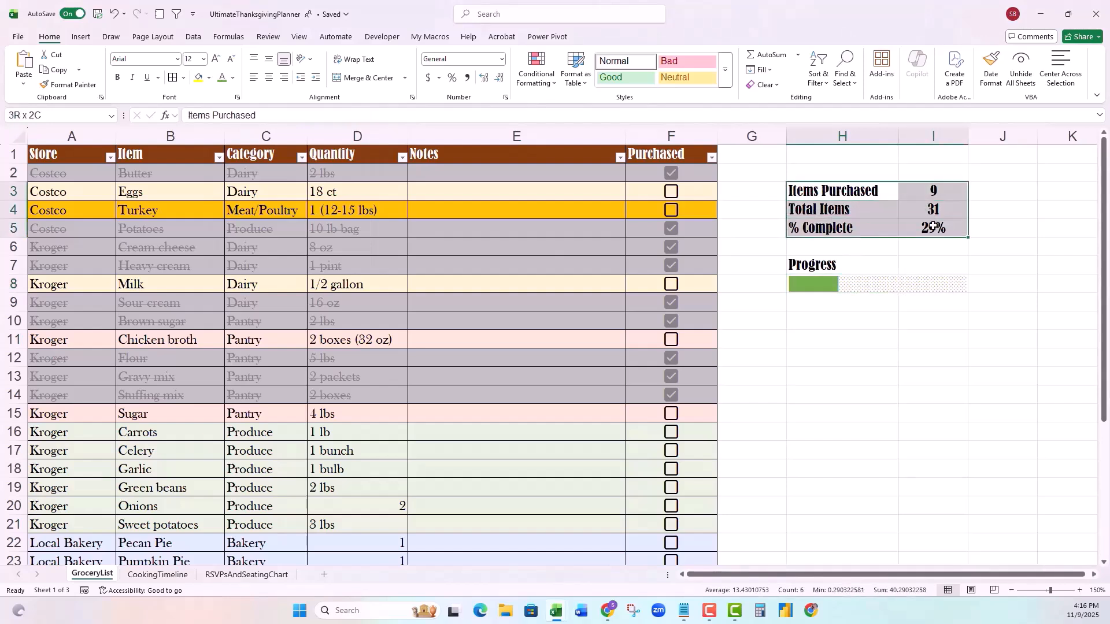
left_click(173, 77)
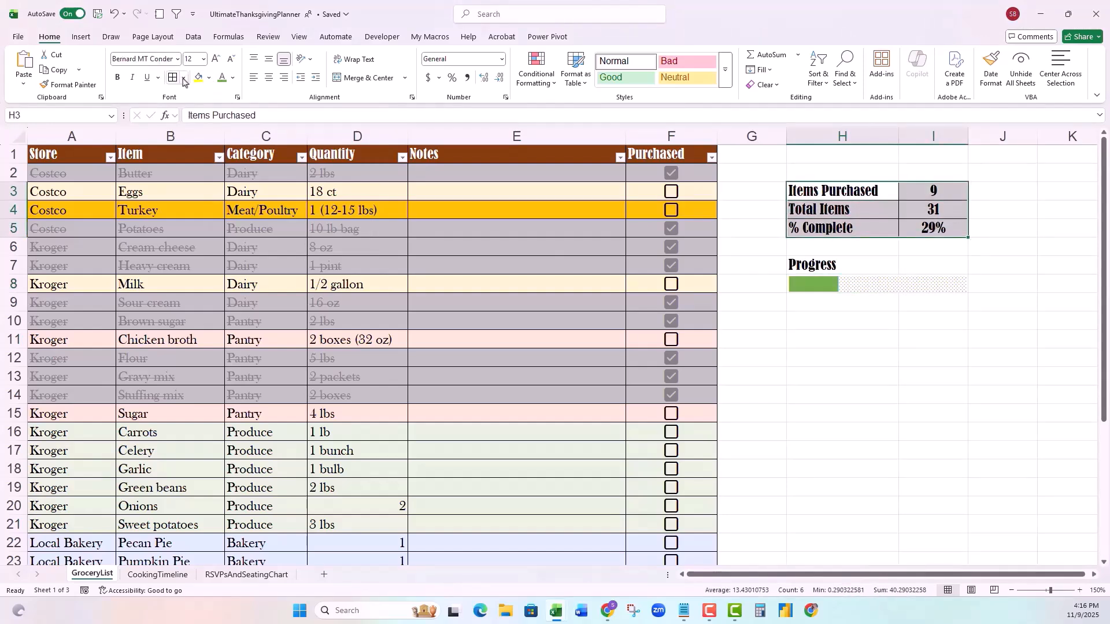
left_click(183, 78)
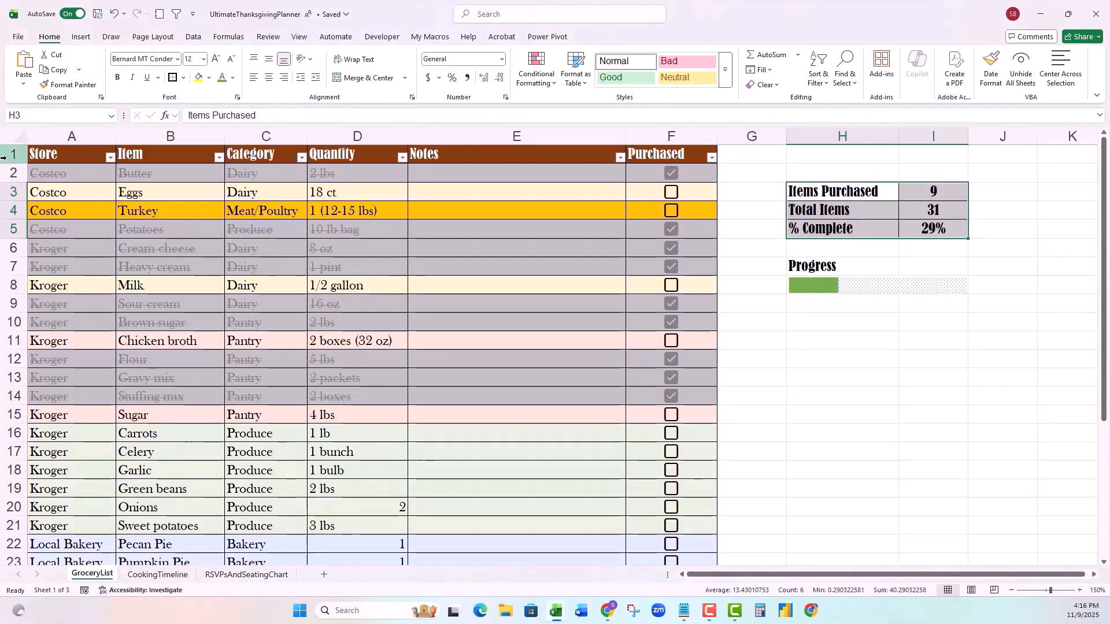
key("ctrl+Home")
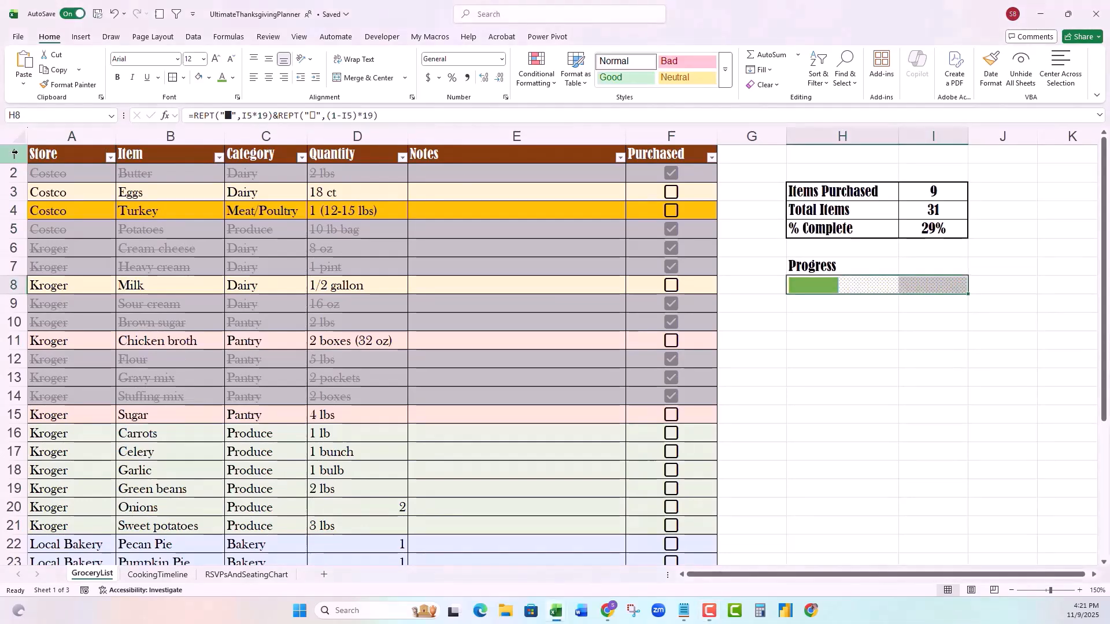
Step: Insert six blank rows above the grocery table and two blank columns before it
left_click_drag(14, 153, 20, 243)
right_click(19, 244)
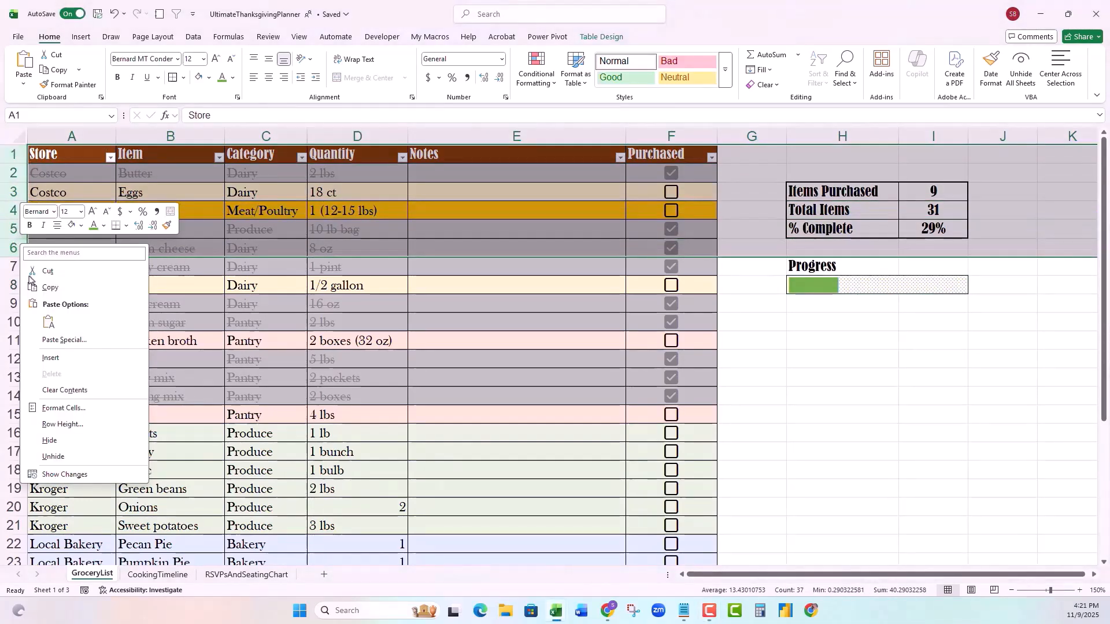
left_click(42, 357)
left_click_drag(71, 136, 171, 137)
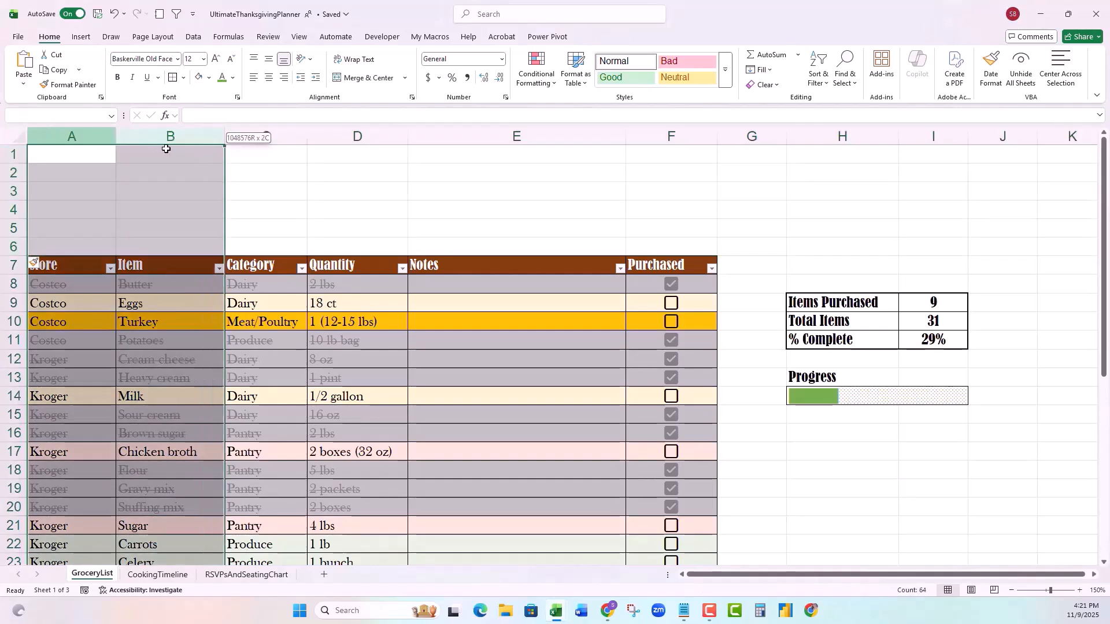
right_click(171, 131)
left_click(210, 246)
Step: Set the width of column A to 1 and of column B to 5
left_click(81, 136)
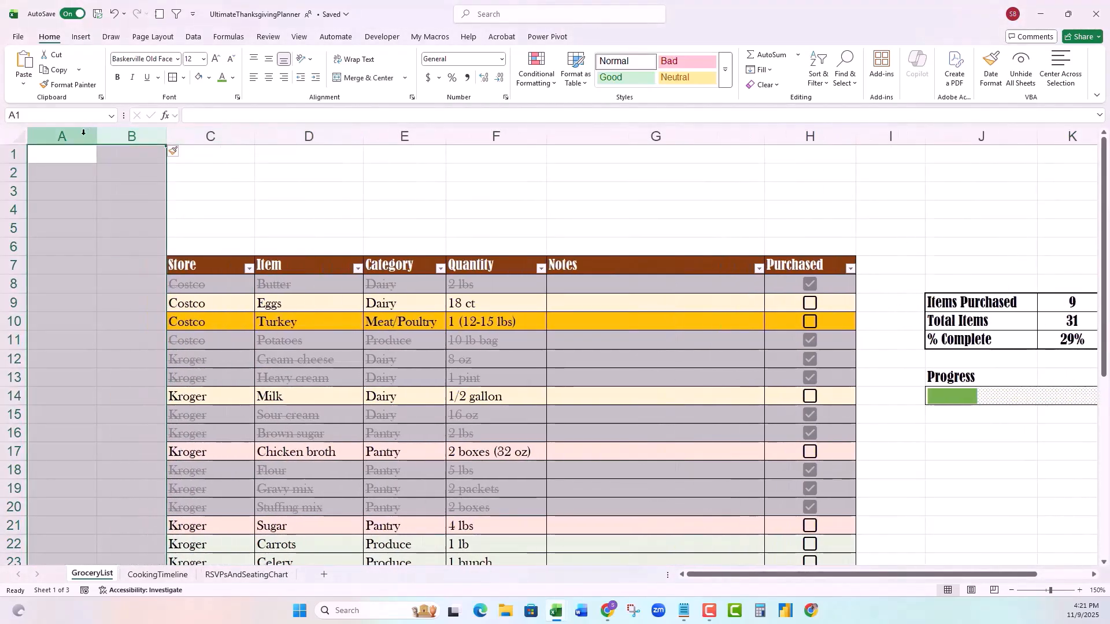
right_click(81, 137)
left_click(131, 321)
type("1")
key("Return")
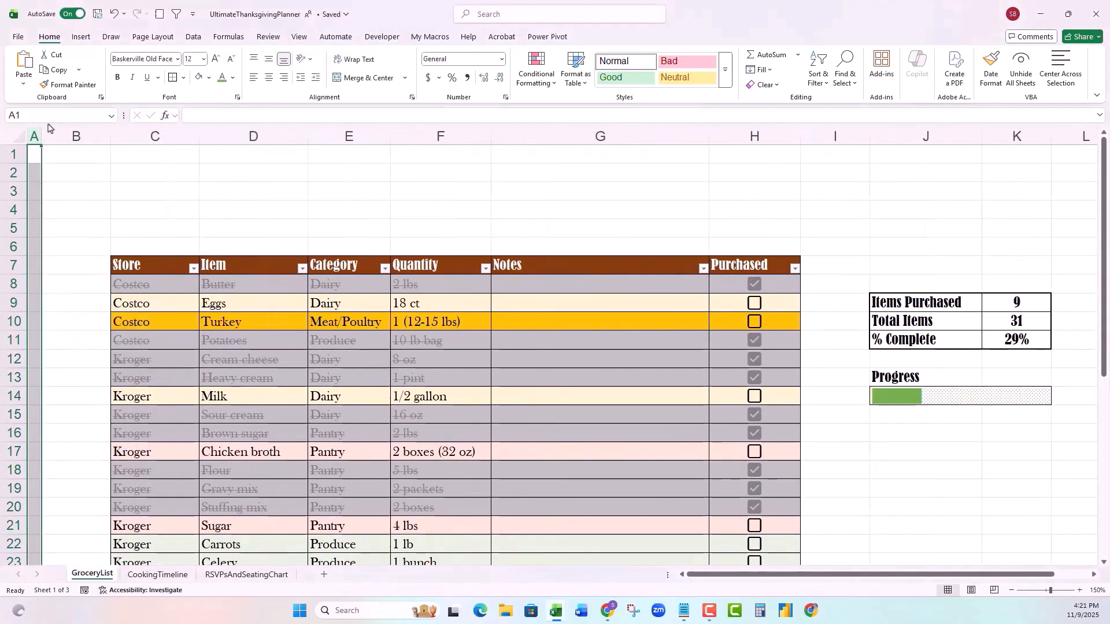
left_click(73, 134)
right_click(73, 133)
left_click(127, 314)
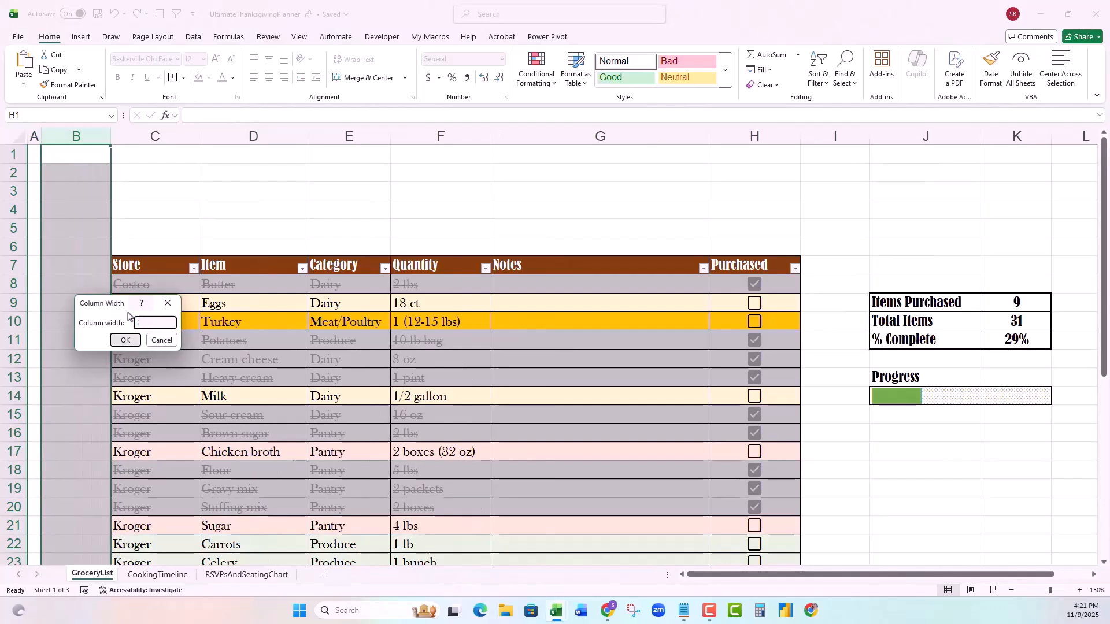
type("5")
key("Return")
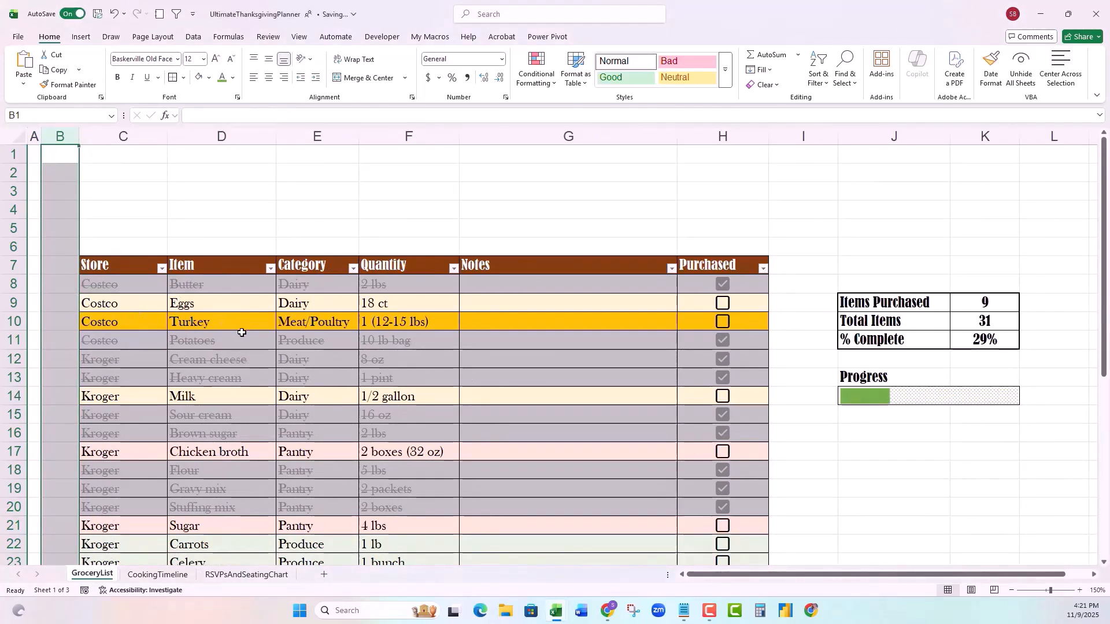
Step: Set the width of spacer column I to 1 and of column L to 5
right_click(795, 138)
left_click(822, 319)
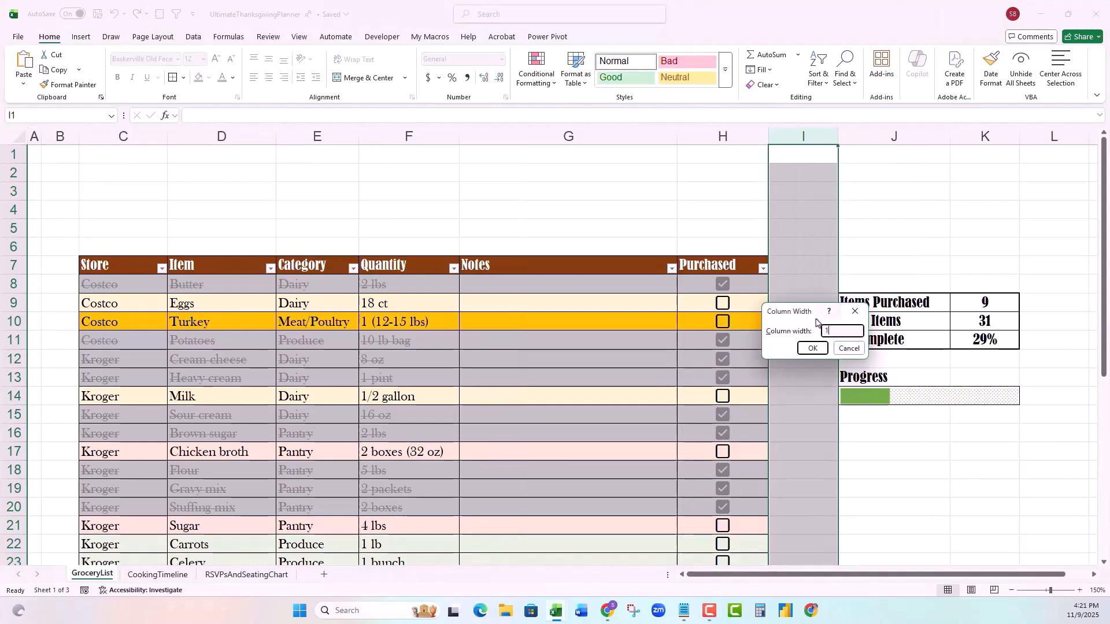
type("2")
key("Return")
left_click(1006, 139)
right_click(1006, 139)
left_click(939, 320)
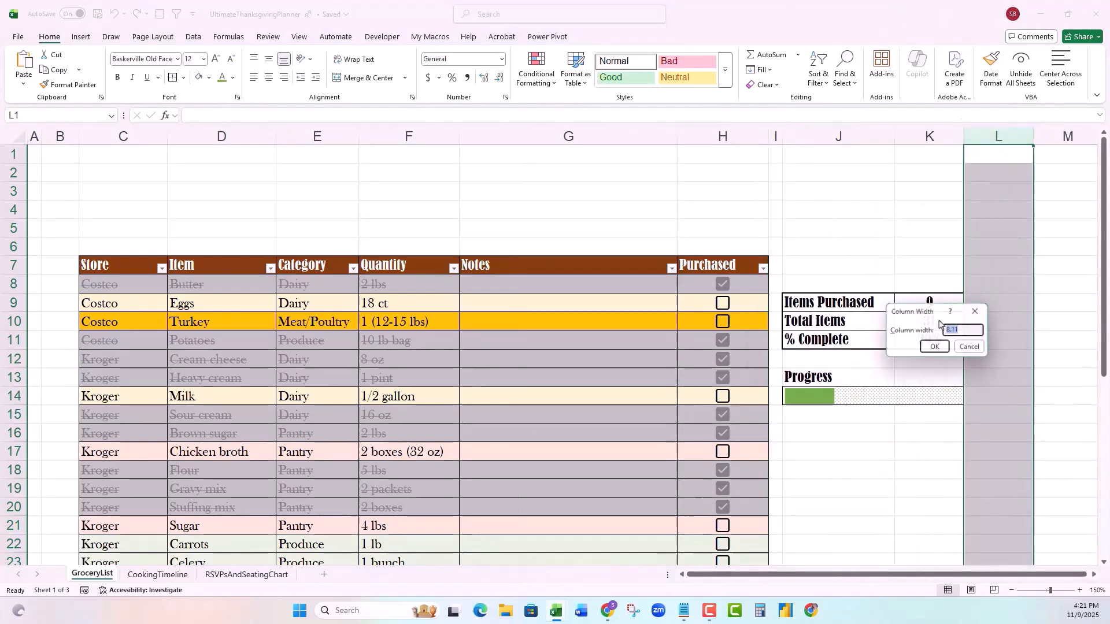
type("5")
key("Return")
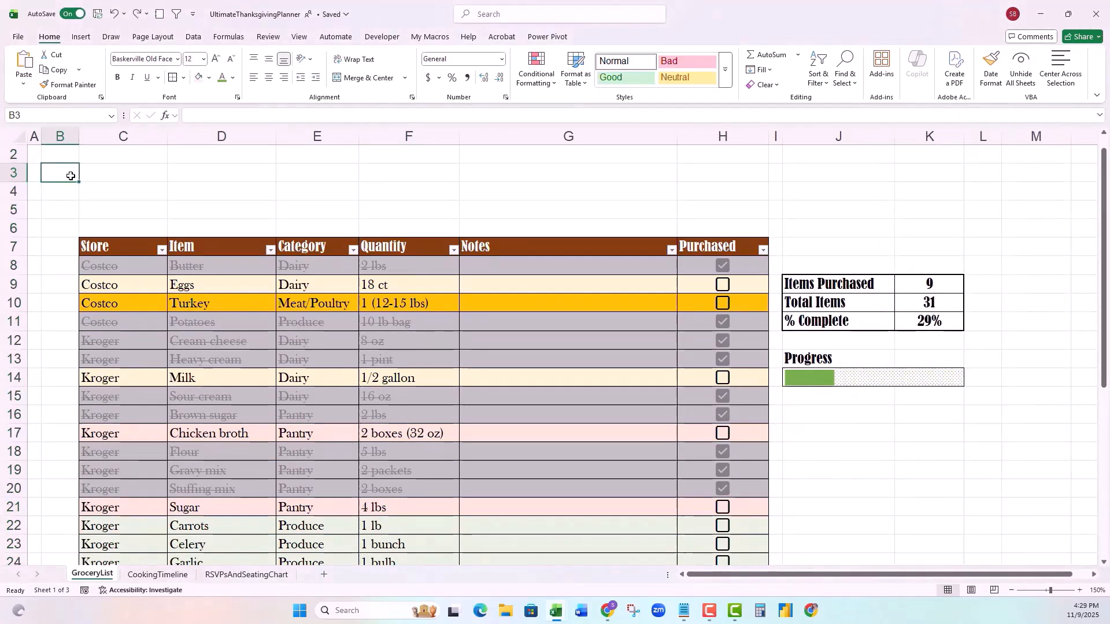
Step: Fill B3:L6 above the table and column B from row 3 to row 100 with light pink
left_click_drag(63, 174, 973, 227)
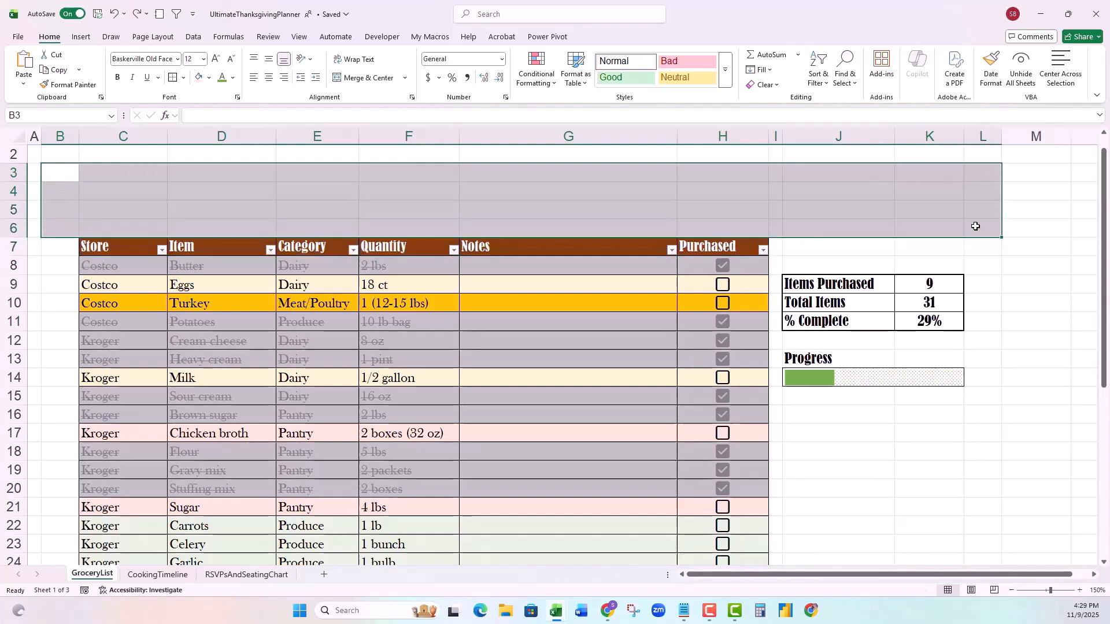
left_click(201, 77)
left_click_drag(61, 173, 56, 210)
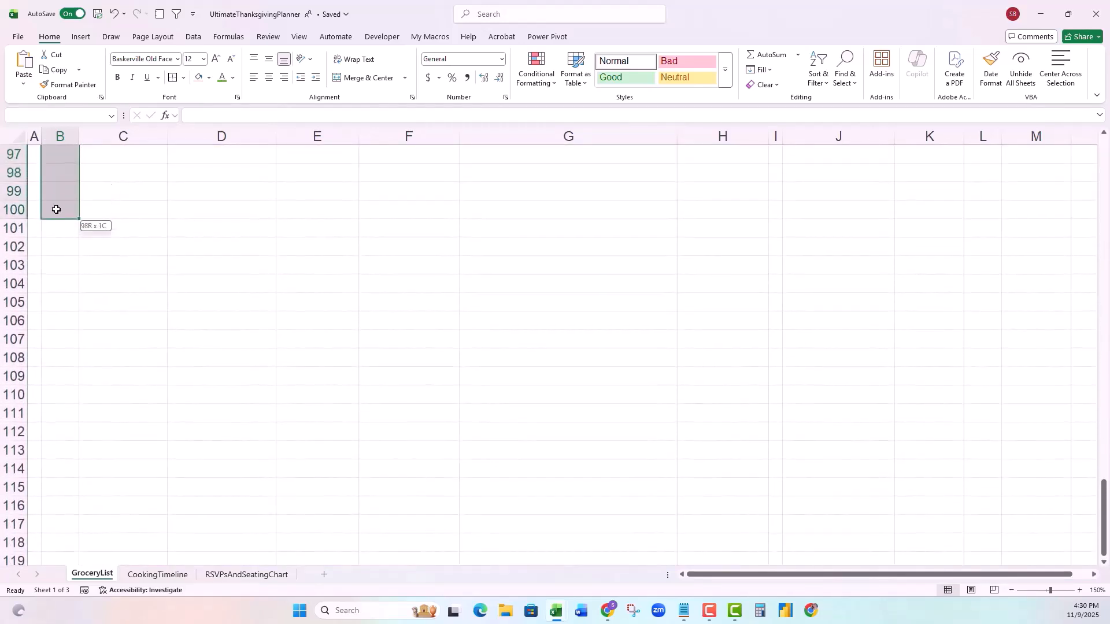
left_click(197, 84)
key("ctrl+BackSpace")
Step: Fill the blank cells around the summary block with the same light pink: I7:L8, I8:I15, J12:L12, L9:L11 and the Progress label row
left_click_drag(776, 264, 978, 287)
left_click(199, 78)
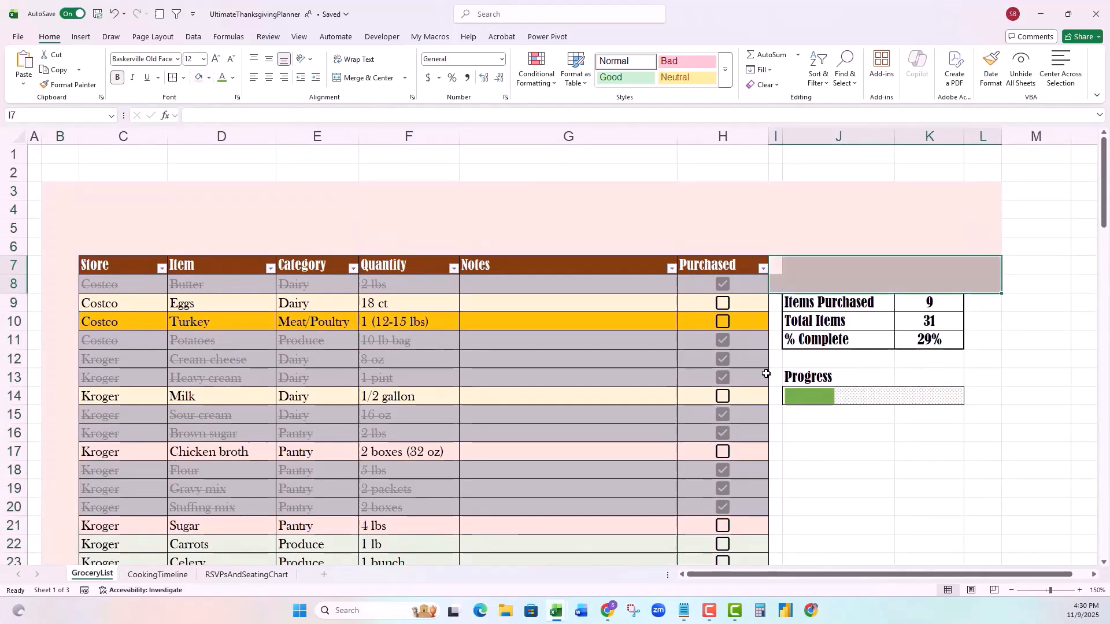
left_click_drag(775, 282, 775, 416)
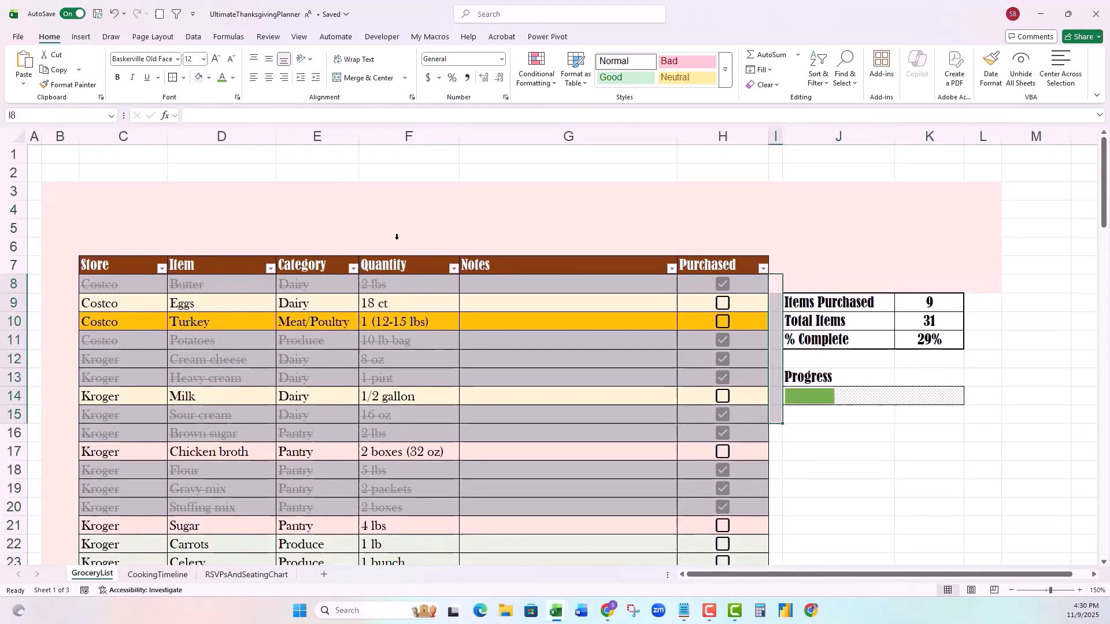
left_click(198, 79)
left_click_drag(790, 359, 969, 356)
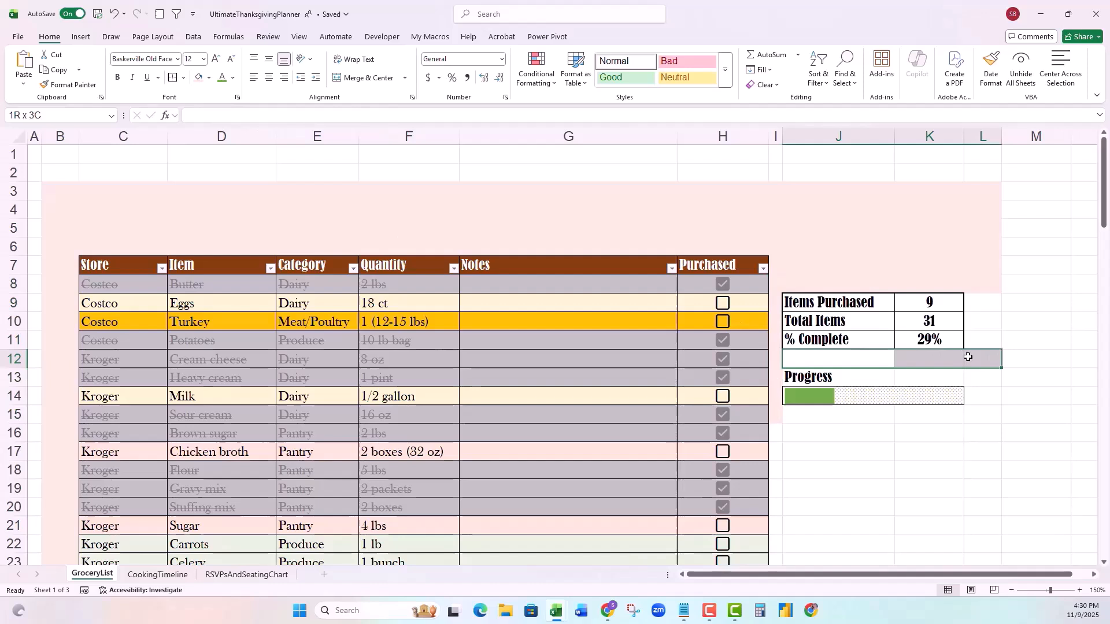
left_click(199, 79)
left_click_drag(986, 302, 992, 341)
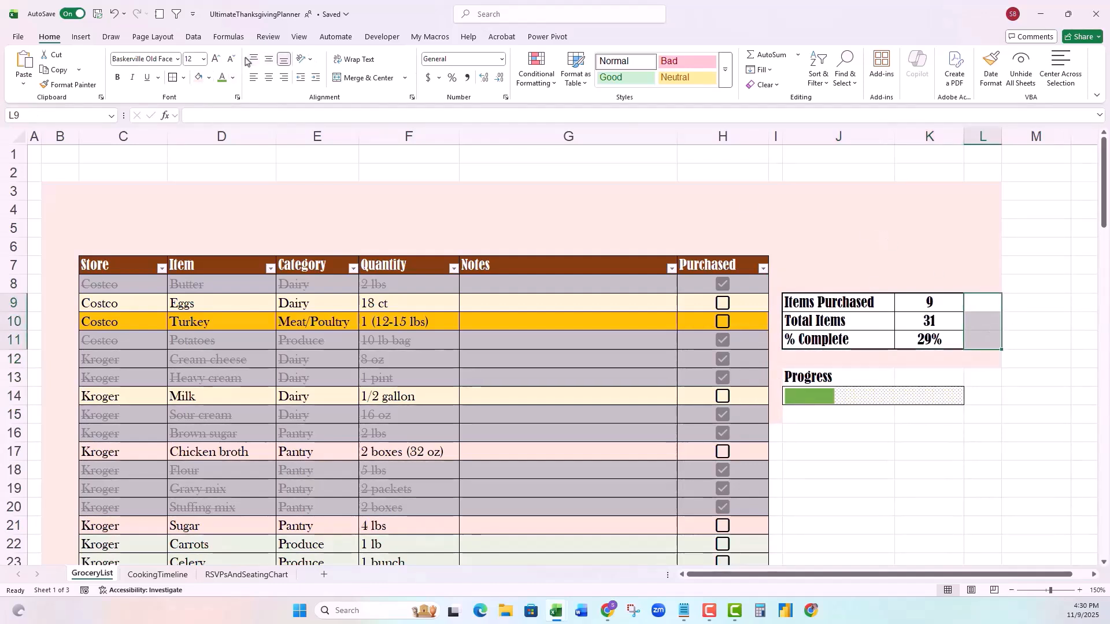
left_click(198, 78)
left_click_drag(789, 376, 983, 377)
left_click(198, 79)
Step: Extend the light pink fill to J15:L101, the area beneath the table through row 101, and the remaining gaps including L14
scroll(855, 376, "down", 1)
left_click_drag(792, 362, 969, 547)
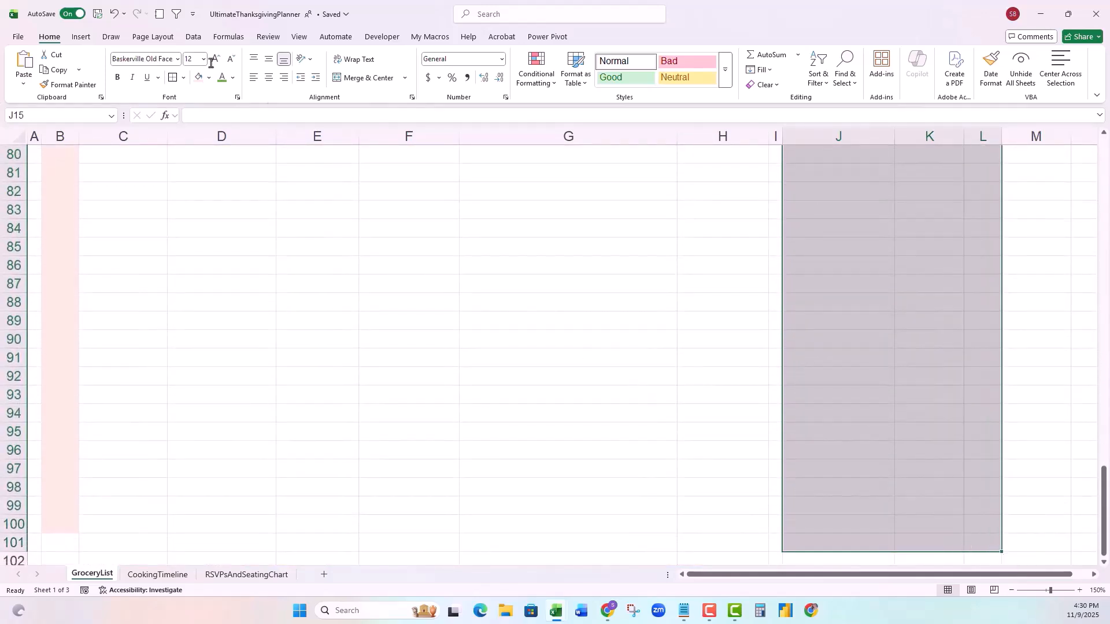
scroll(129, 431, "up", 20)
scroll(60, 238, "down", 5)
left_click_drag(60, 238, 838, 524)
left_click(199, 78)
scroll(636, 324, "up", 20)
left_click_drag(776, 430, 838, 414)
left_click(199, 79)
scroll(751, 324, "up", 20)
left_click(983, 396)
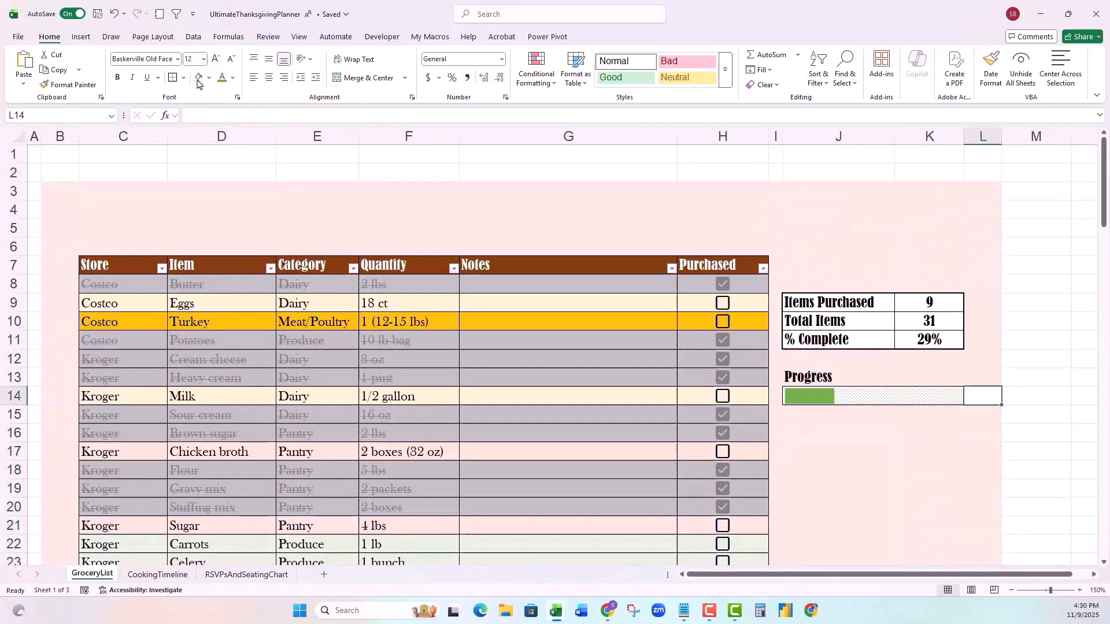
left_click(199, 79)
Step: Add an outside border around the pink area B3:L101 and hide the sheet's gridlines
left_click_drag(55, 189, 983, 524)
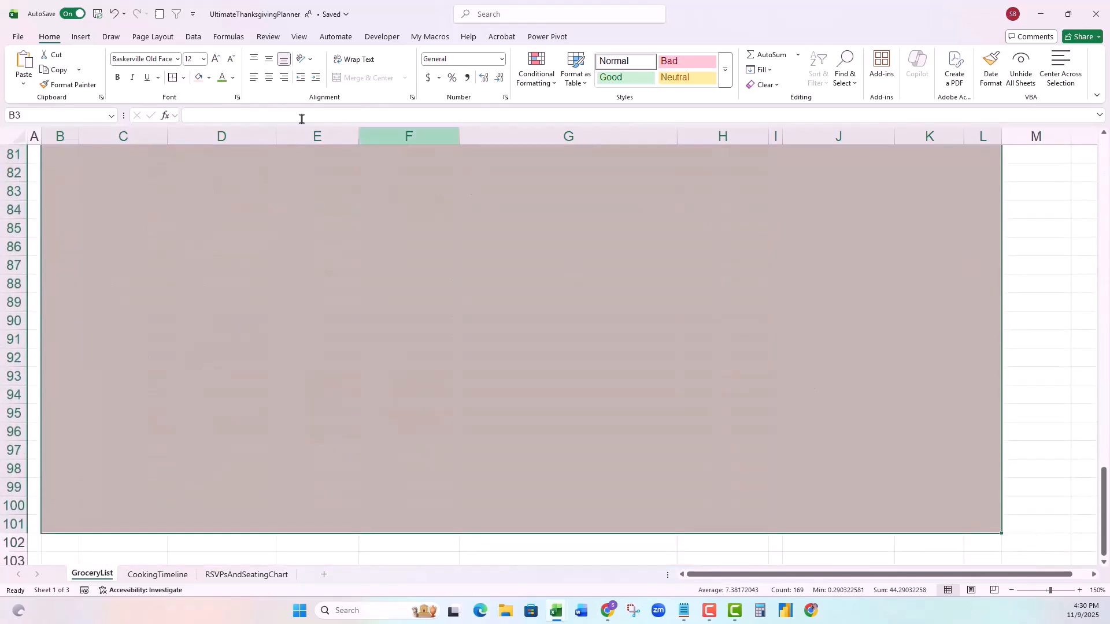
scroll(288, 212, "up", 20)
scroll(289, 211, "up", 2)
left_click(116, 265)
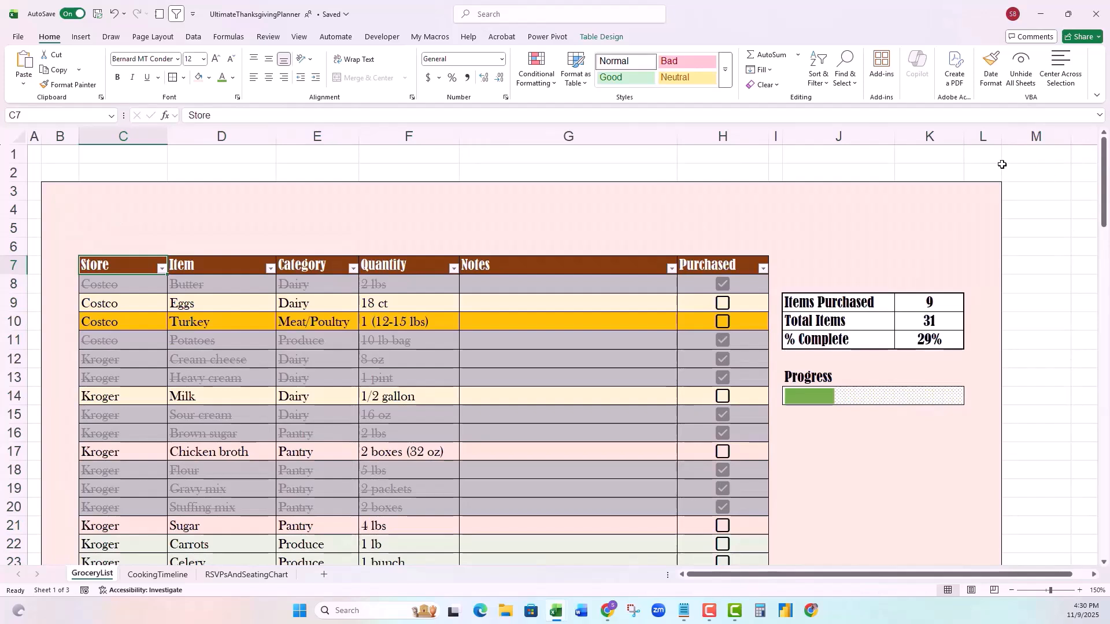
left_click(299, 36)
left_click(346, 70)
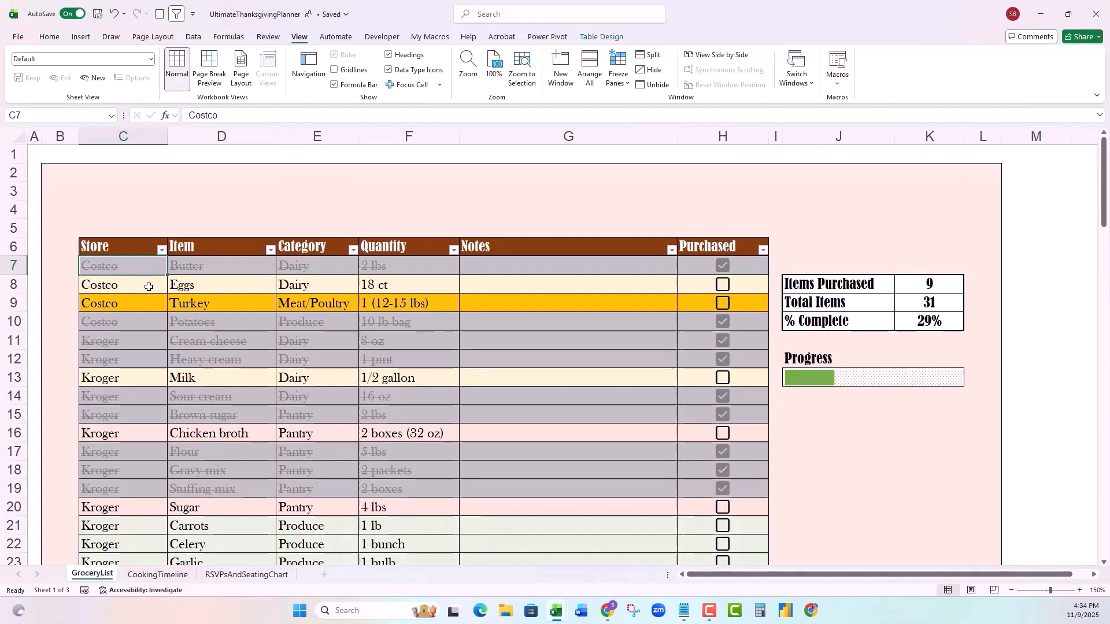
Step: Freeze the panes above row 7 so the table's header row stays in view while scrolling
scroll(149, 286, "down", 6)
scroll(149, 321, "up", 6)
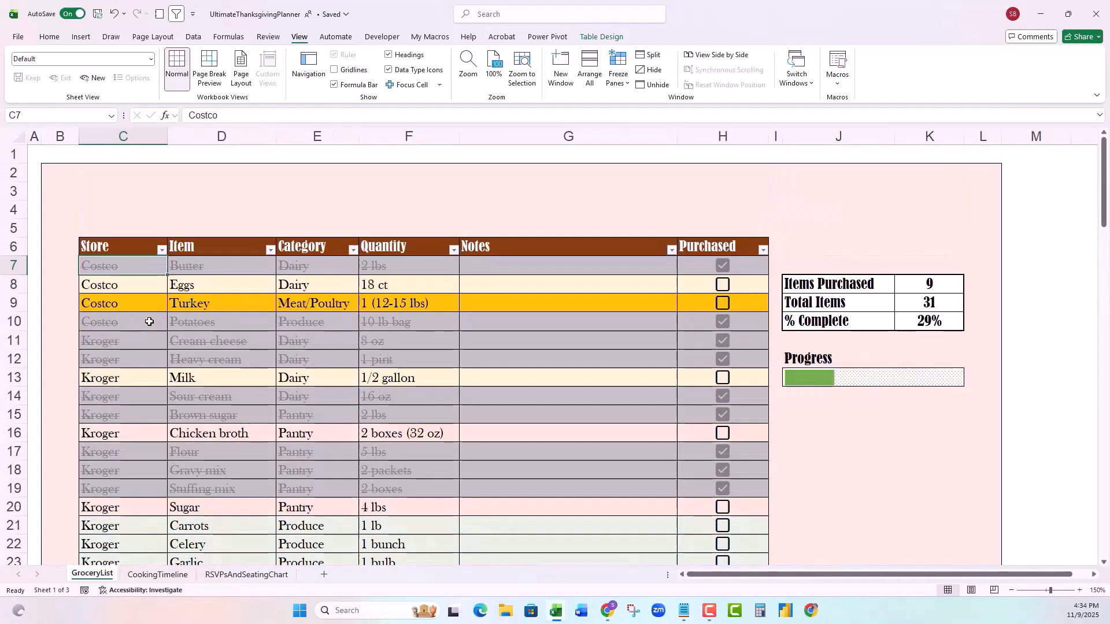
left_click(9, 265)
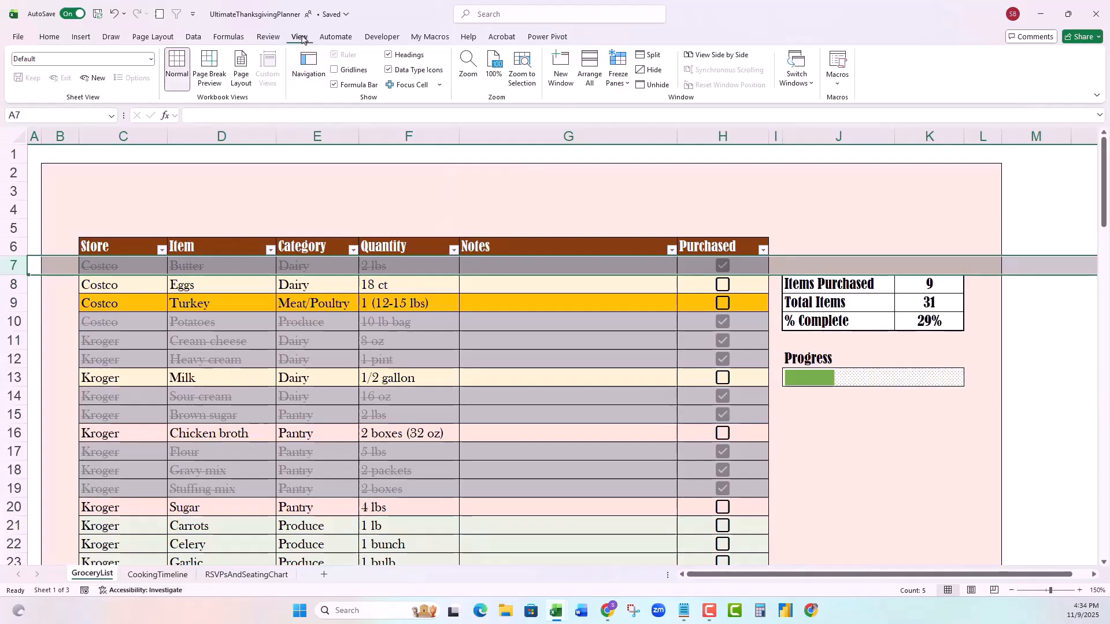
left_click(617, 75)
left_click(664, 62)
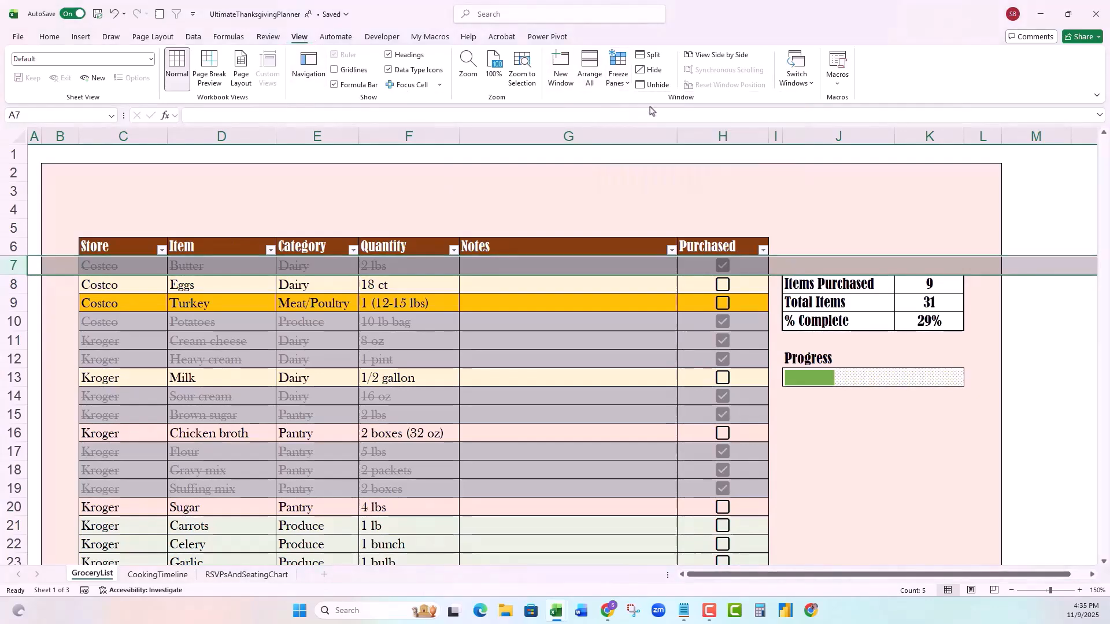
scroll(320, 359, "down", 7)
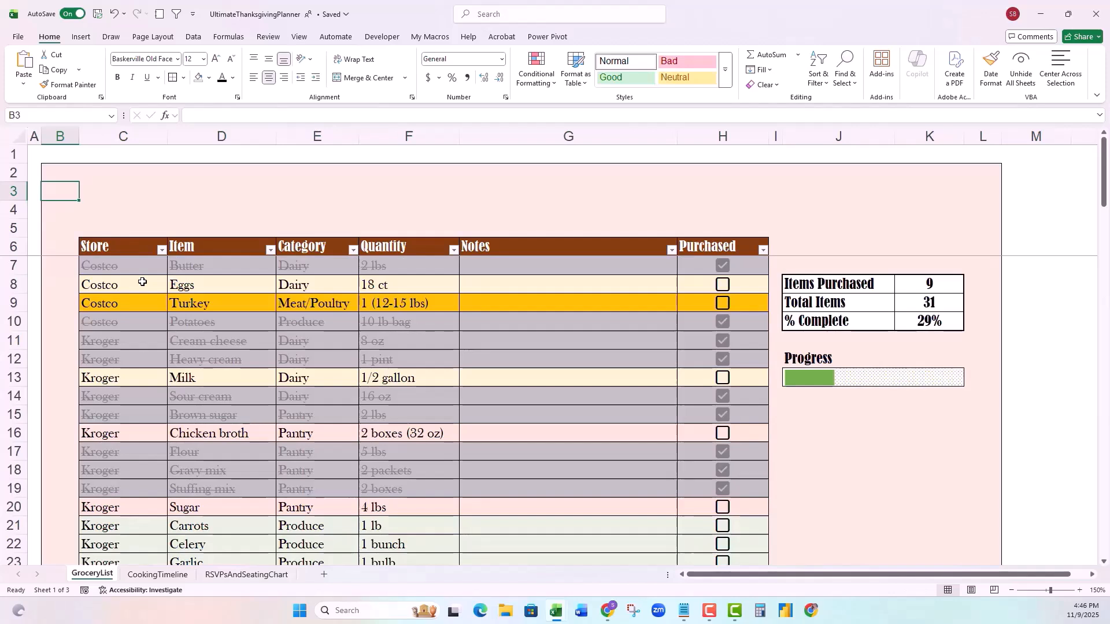
Step: Enter the title "Thanksgiving 2025" in B3 and the subtitle "Grocery List" in B4
type("Thank")
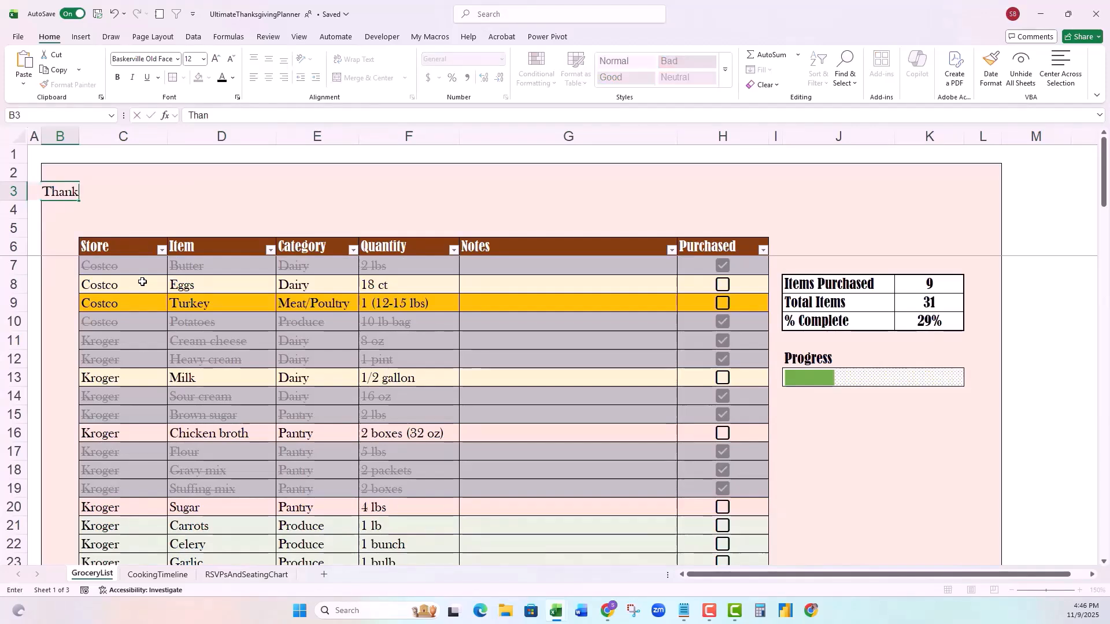
type("sgiving 2025")
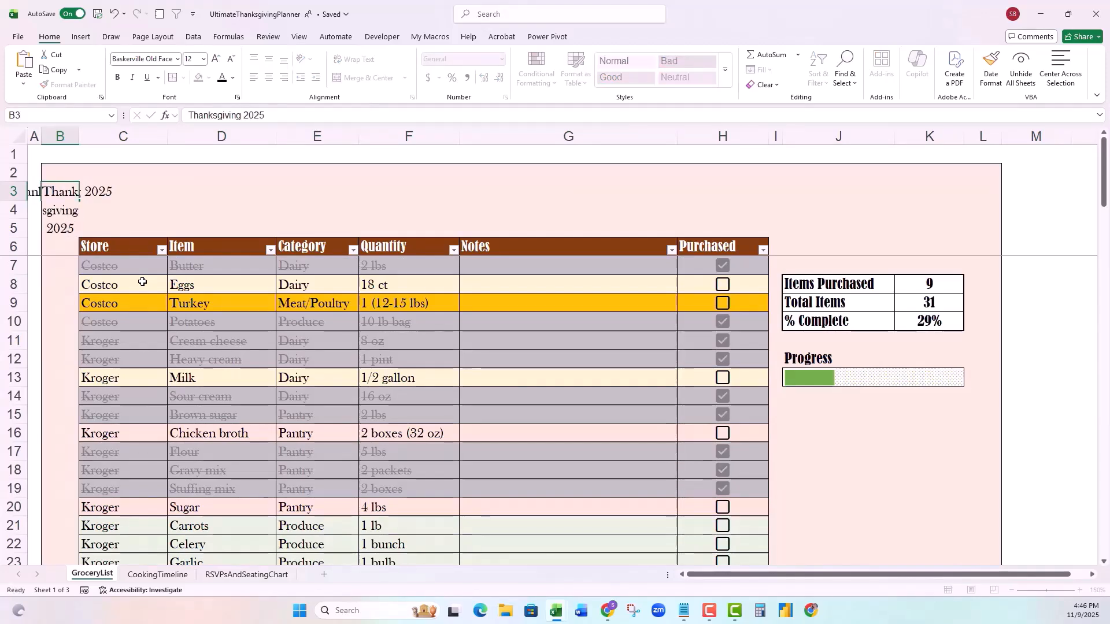
key("Return")
type("Gr")
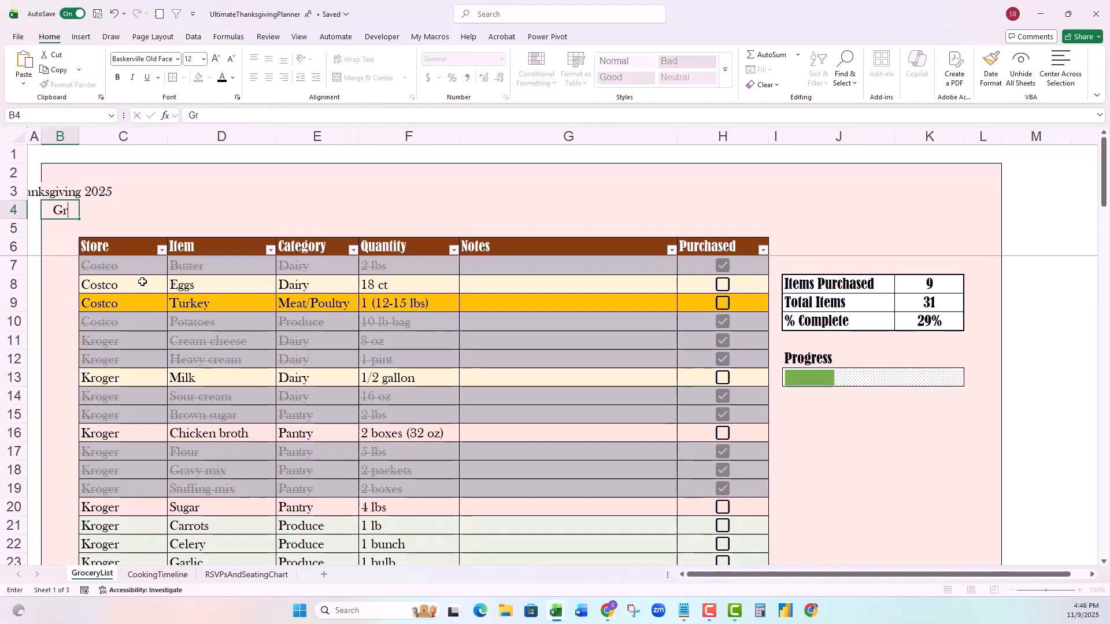
type("ocery List")
key("Return")
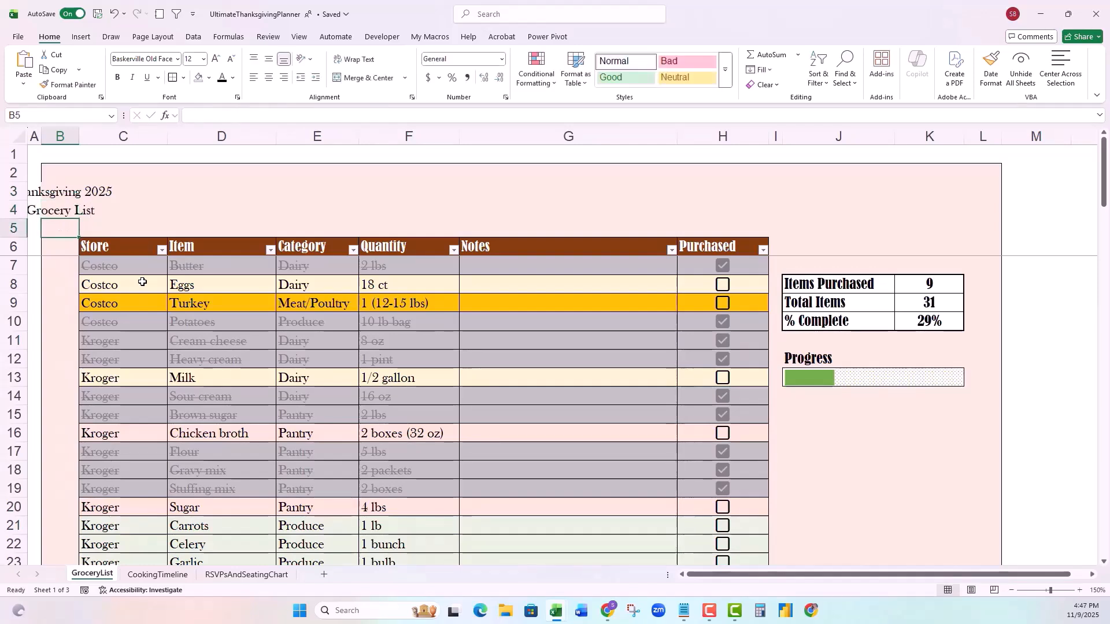
Step: Format rows 3 and 4 in the Bernard MT Condensed font at size 20
left_click_drag(14, 191, 14, 210)
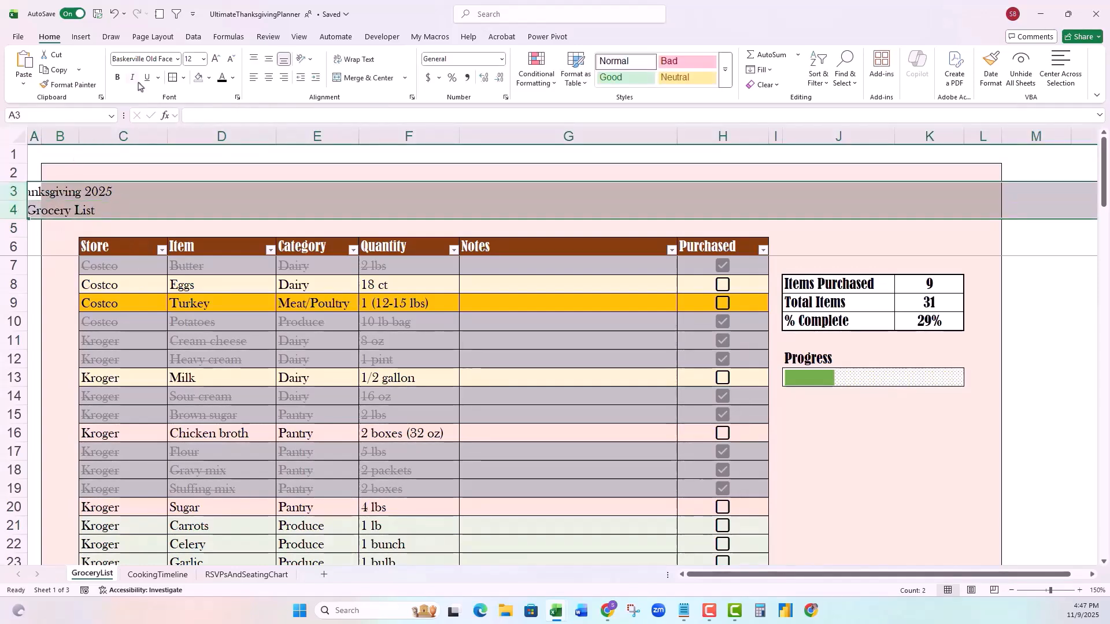
left_click(140, 60)
type("Bernard MT Condensed")
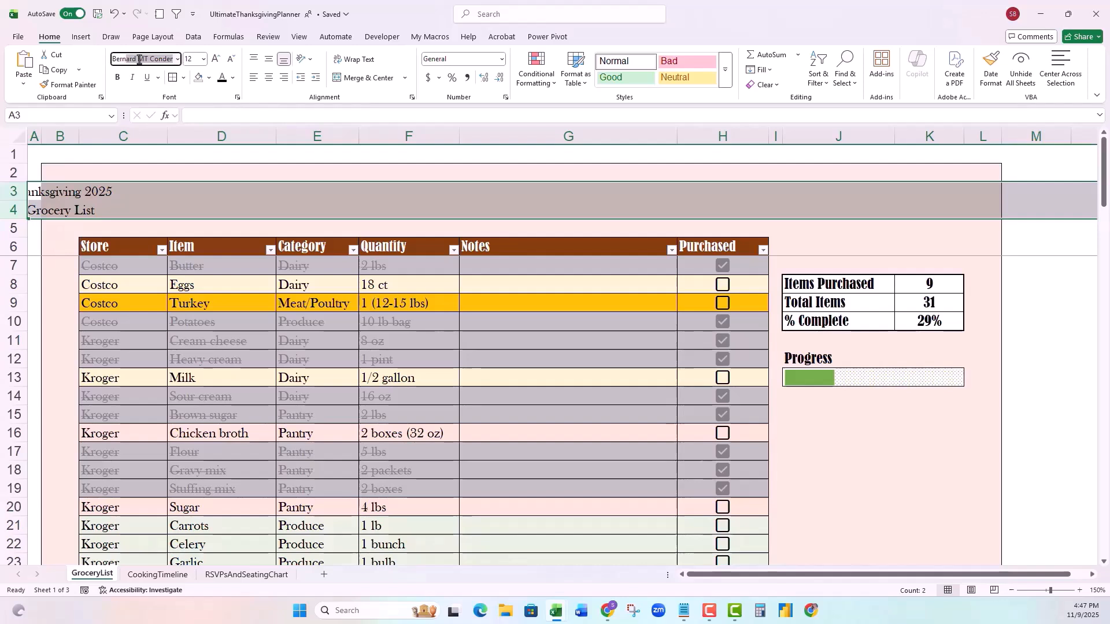
key("Return")
left_click(203, 59)
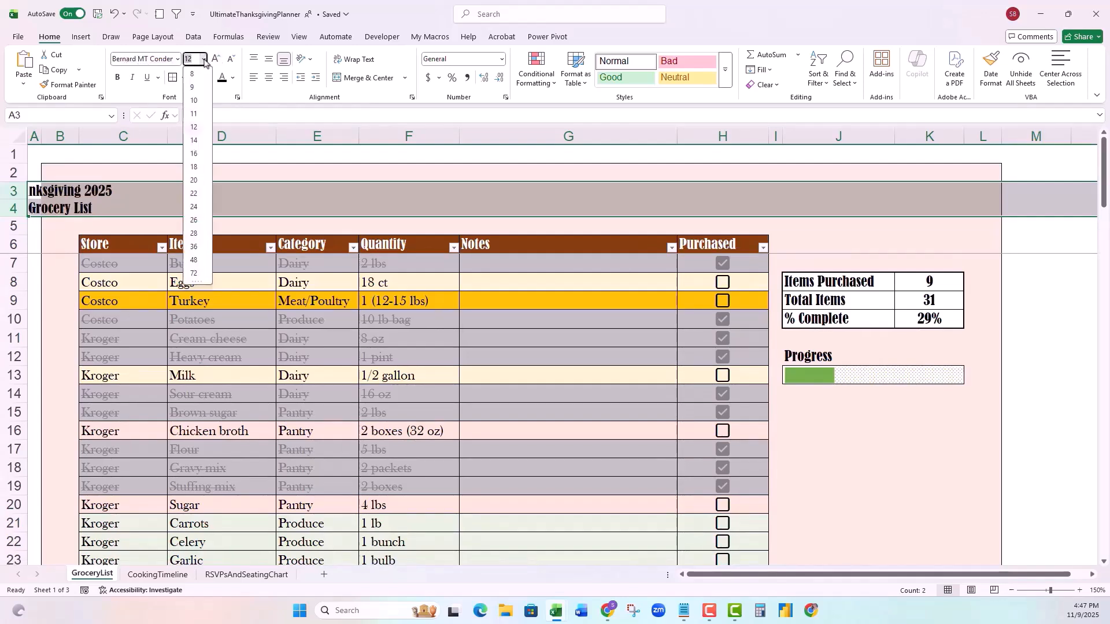
left_click(194, 180)
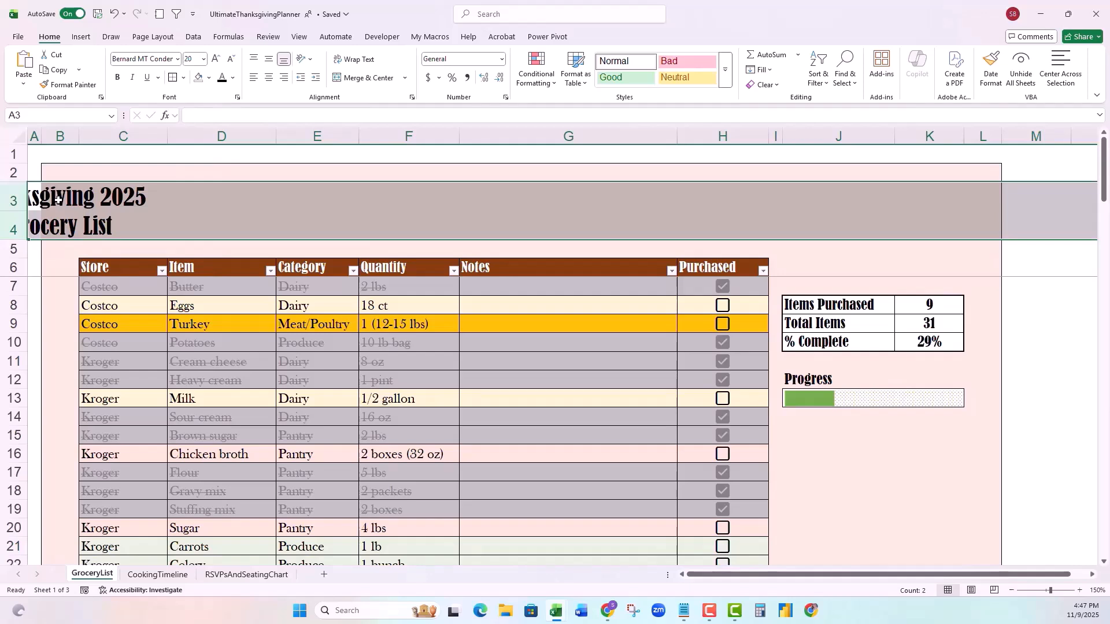
Step: Merge and center the title across B3:L3 and the subtitle across B4:L4
left_click_drag(58, 200, 984, 198)
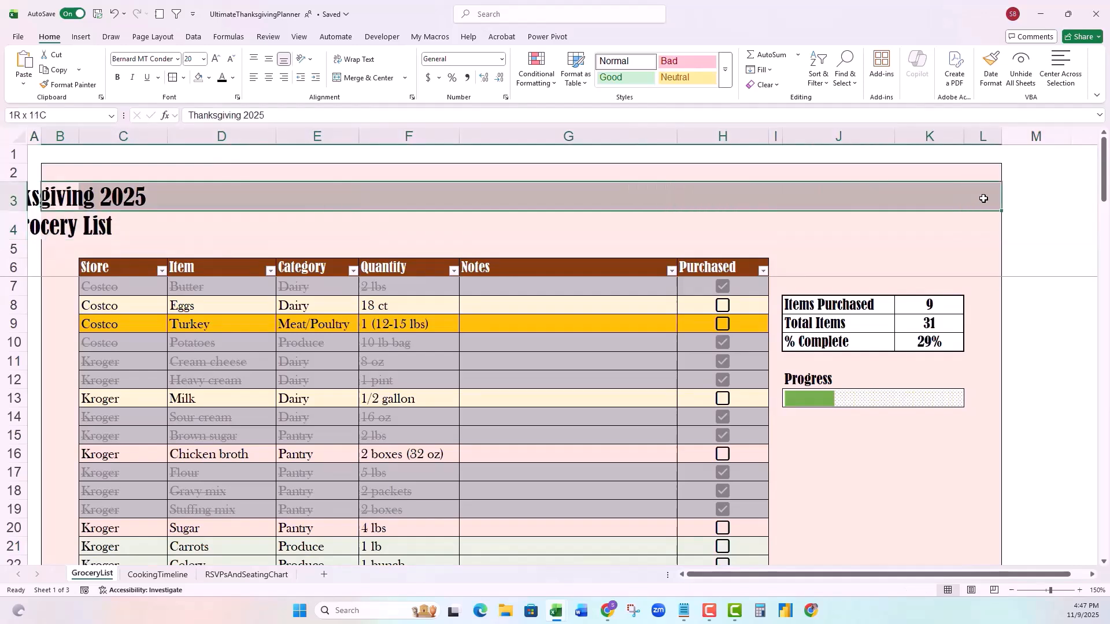
left_click(361, 77)
left_click_drag(56, 227, 998, 228)
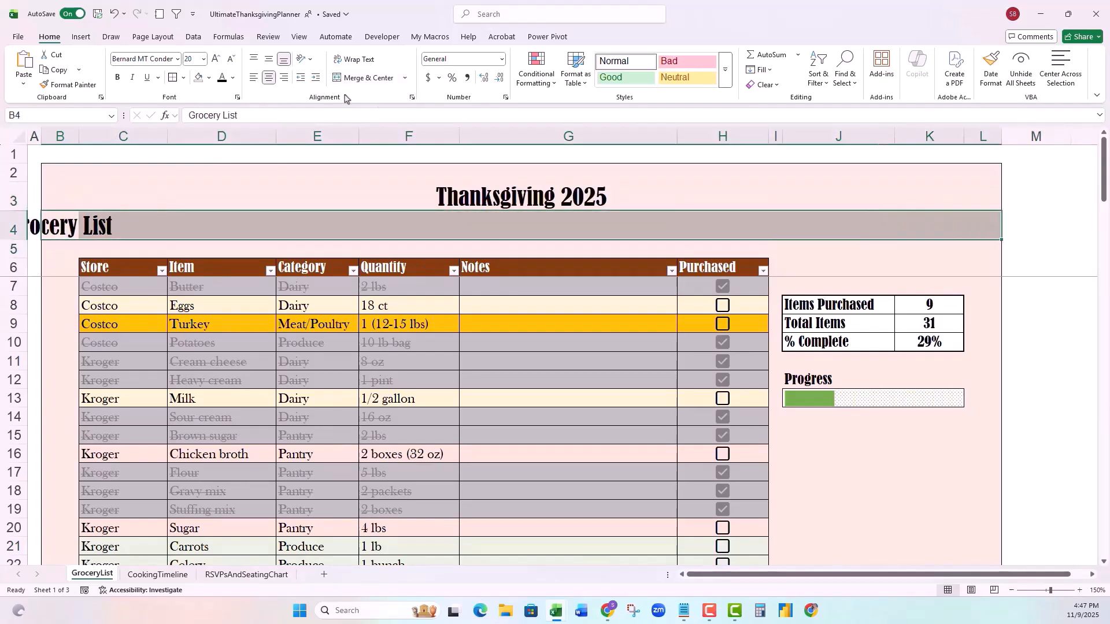
left_click(362, 77)
Step: Color the "Thanksgiving 2025" title text dark red and the "Grocery List" subtitle text dark orange
key("Up")
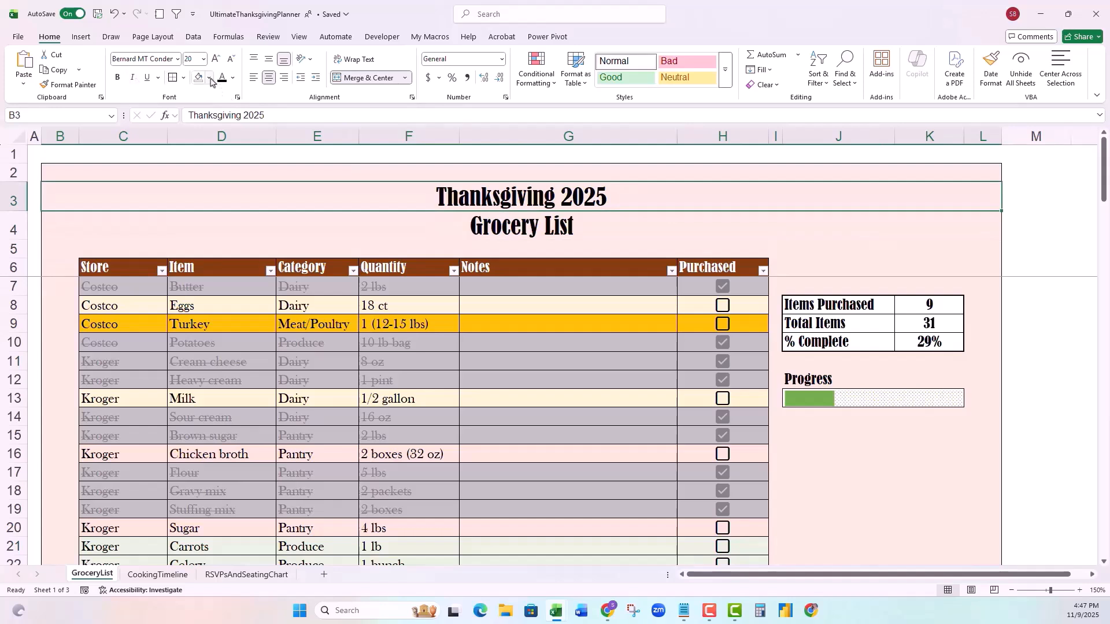
left_click(233, 81)
left_click(223, 248)
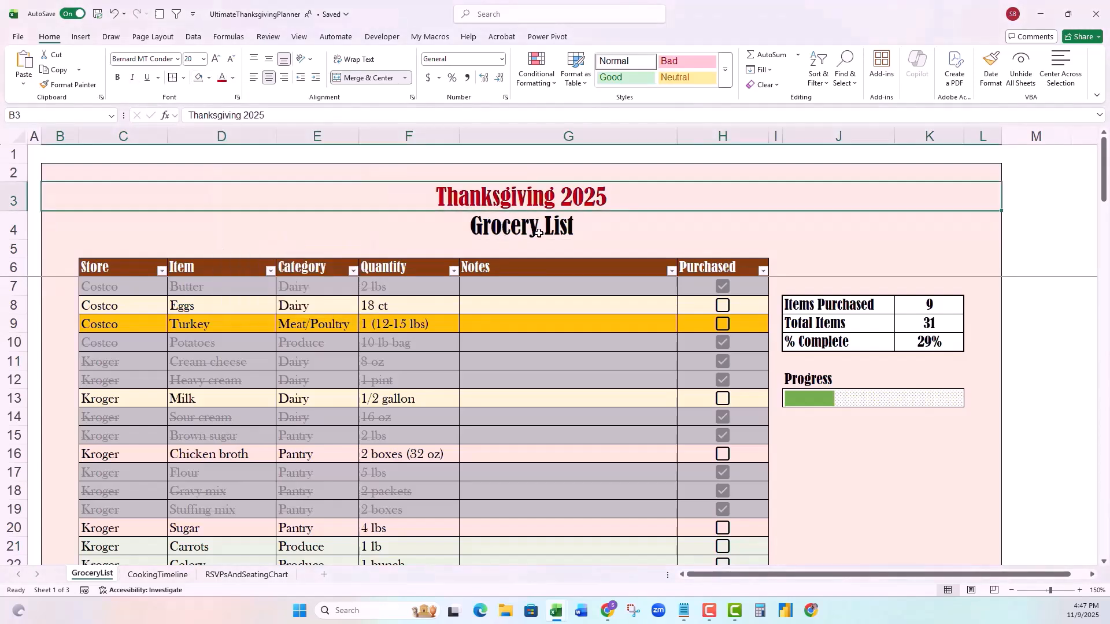
left_click(504, 226)
left_click(233, 78)
left_click(304, 191)
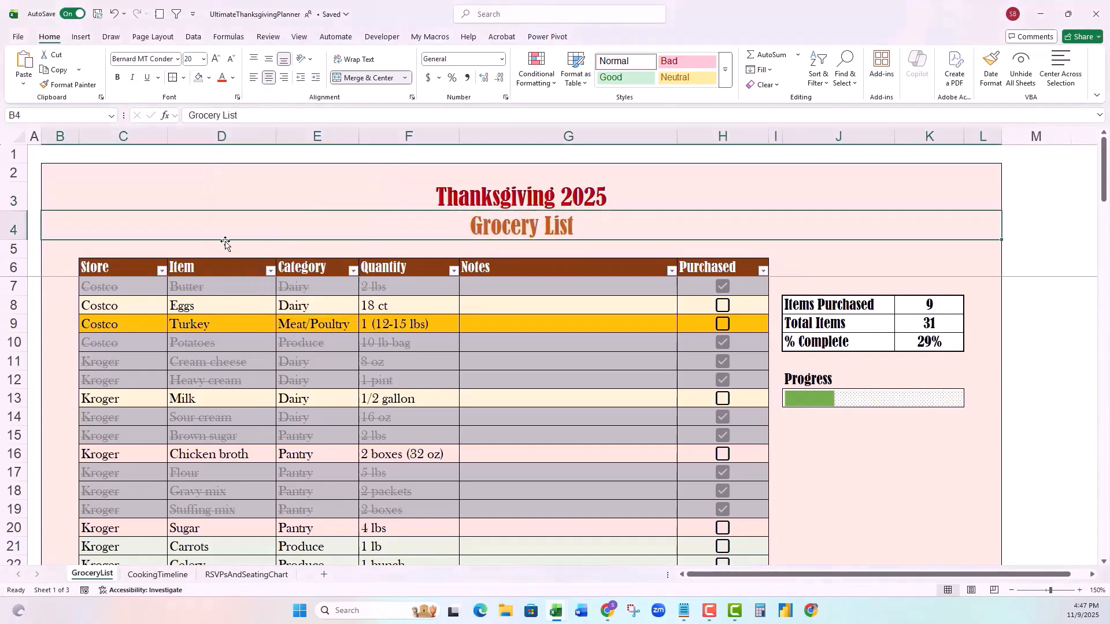
Step: Insert the autumn leaves picture "Baby One More (3)" over the cells and align it with the upper-left corner of the pink area
left_click(139, 266)
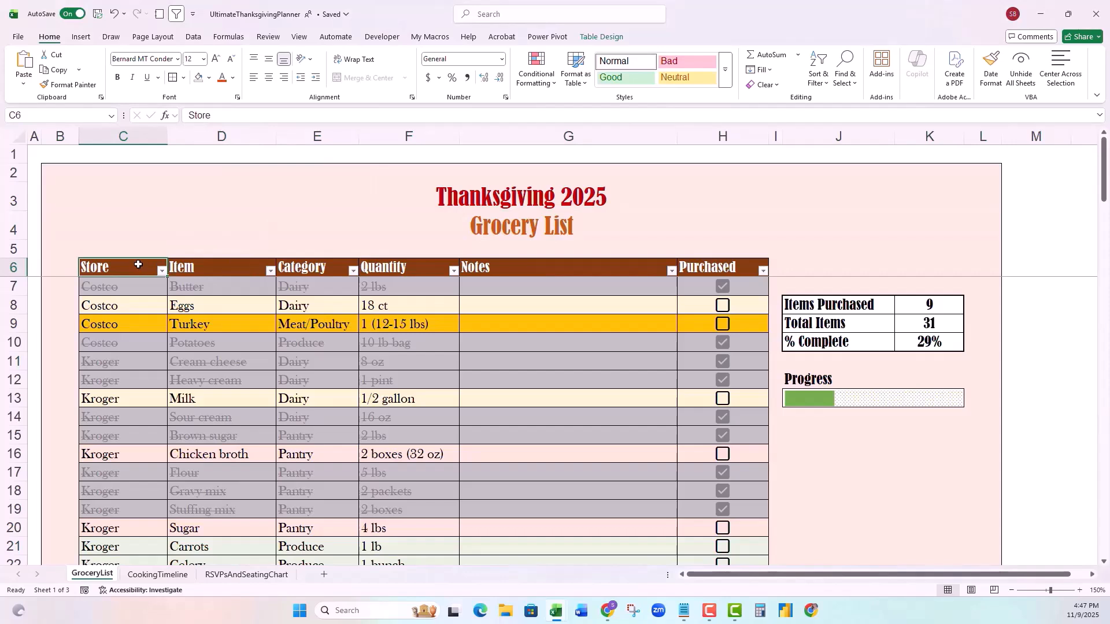
left_click(81, 38)
left_click(167, 70)
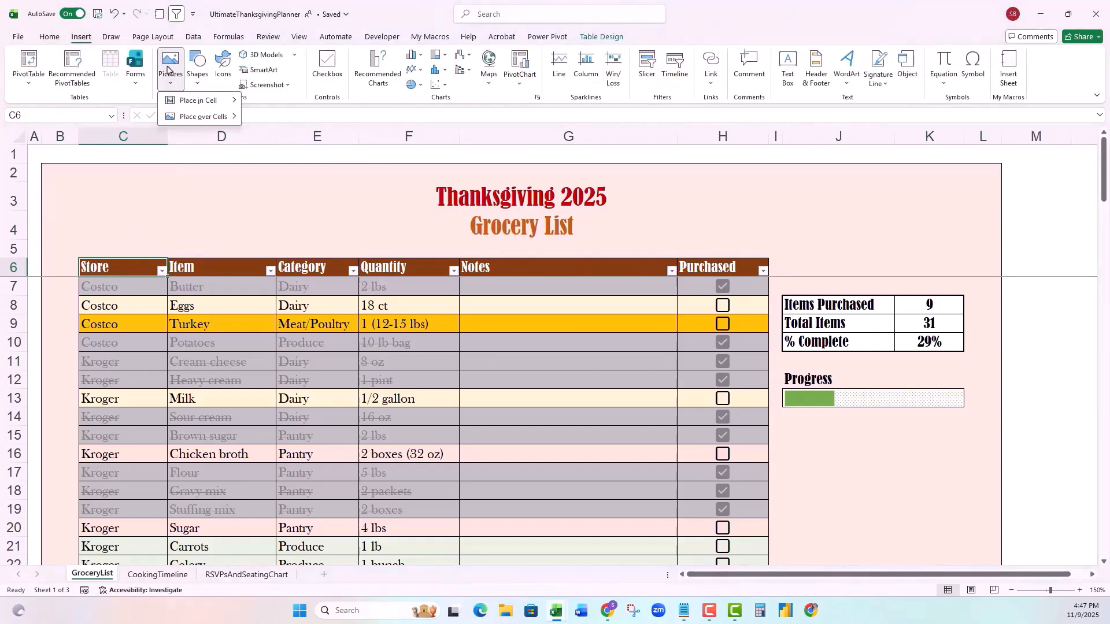
mouse_move(191, 117)
left_click(264, 137)
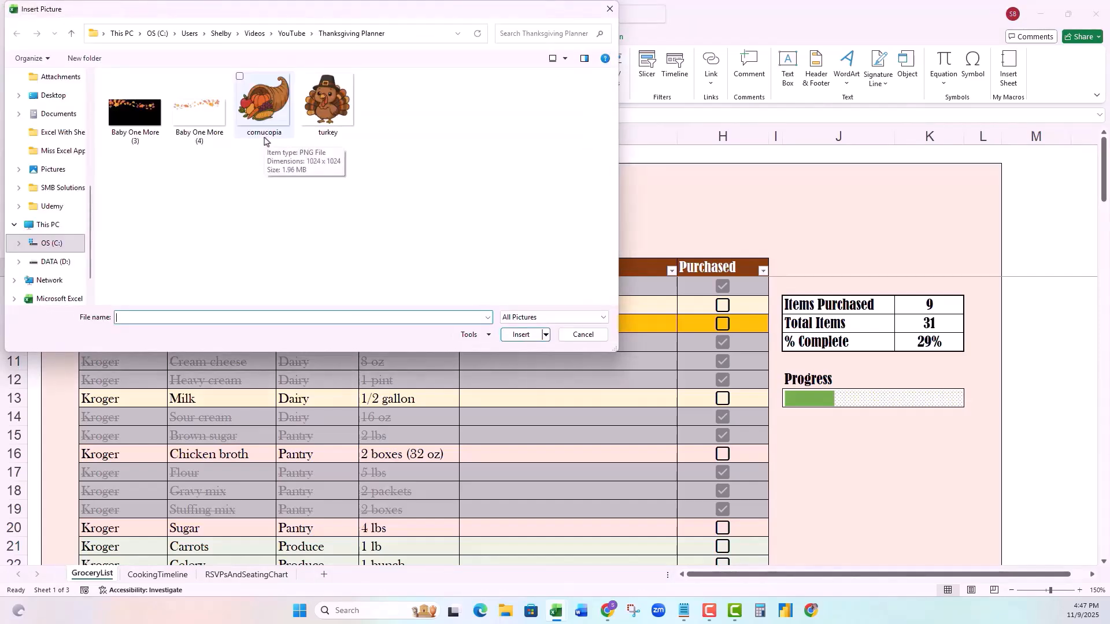
left_click(139, 121)
left_click(518, 335)
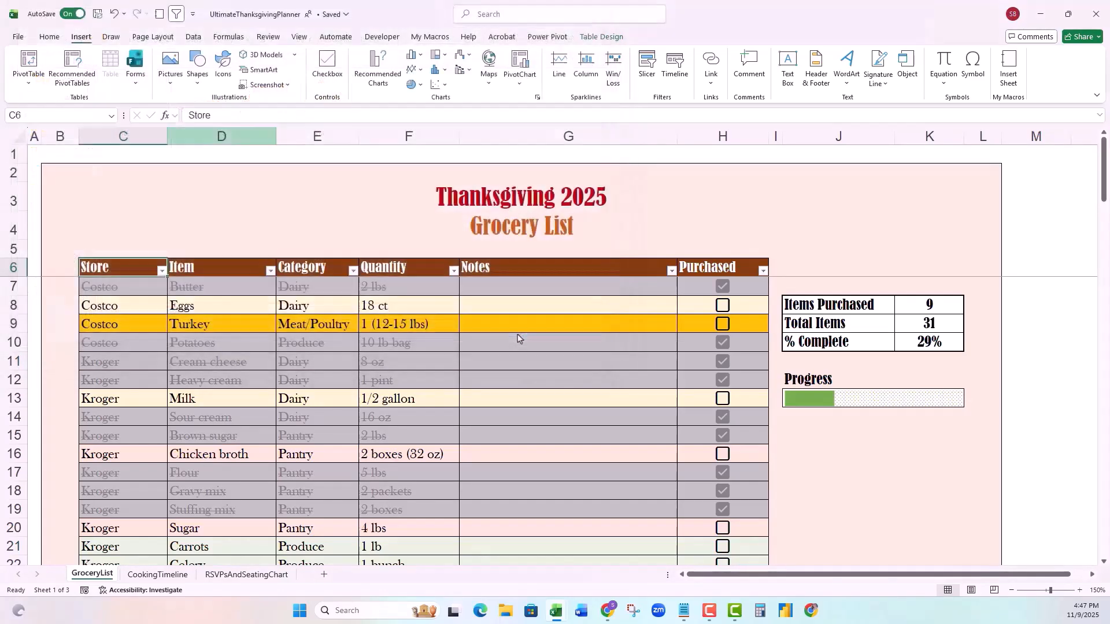
left_click_drag(255, 301, 220, 208)
Step: Crop the leaves picture to its upper-left portion, about 5.1" by 1.4", and scale it down to fit above the table header
right_click(366, 221)
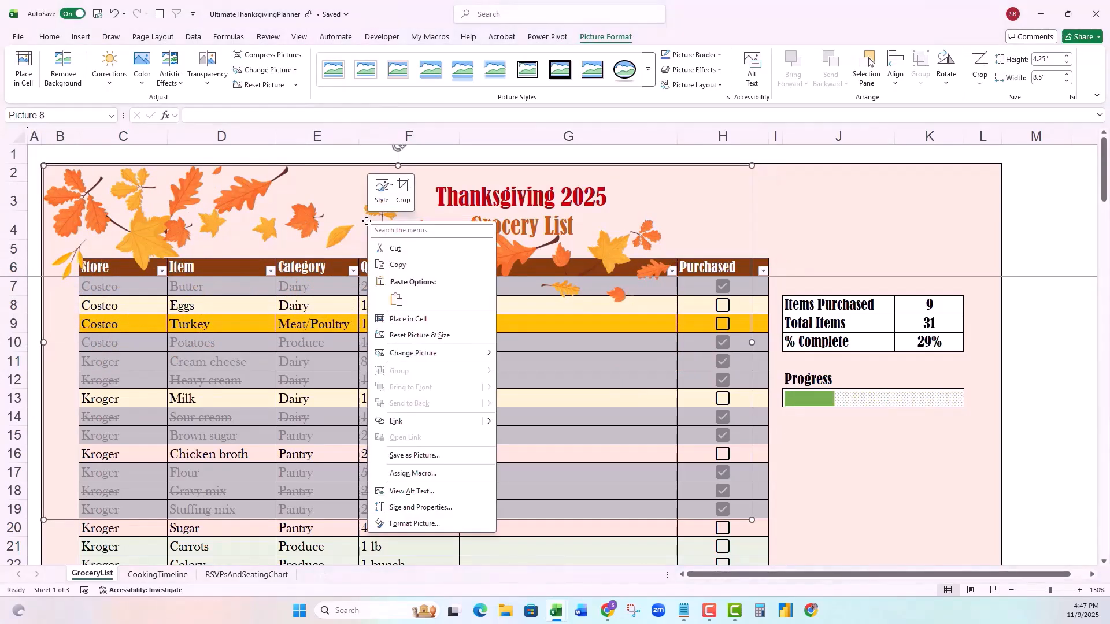
left_click(402, 188)
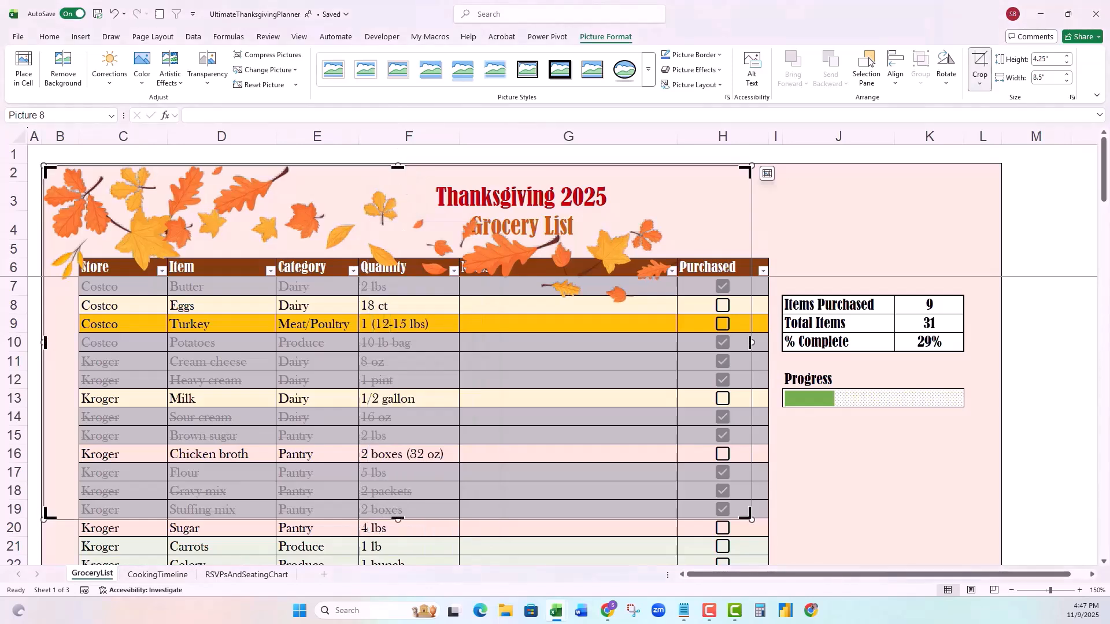
left_click_drag(747, 513, 468, 403)
left_click_drag(256, 400, 243, 282)
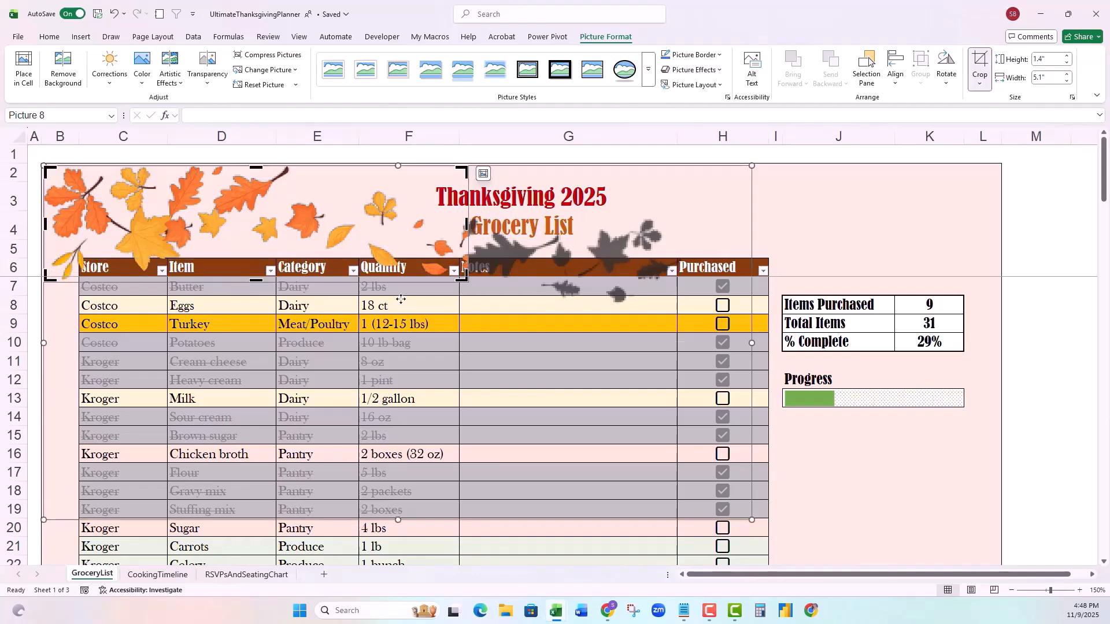
left_click(878, 255)
left_click(481, 283)
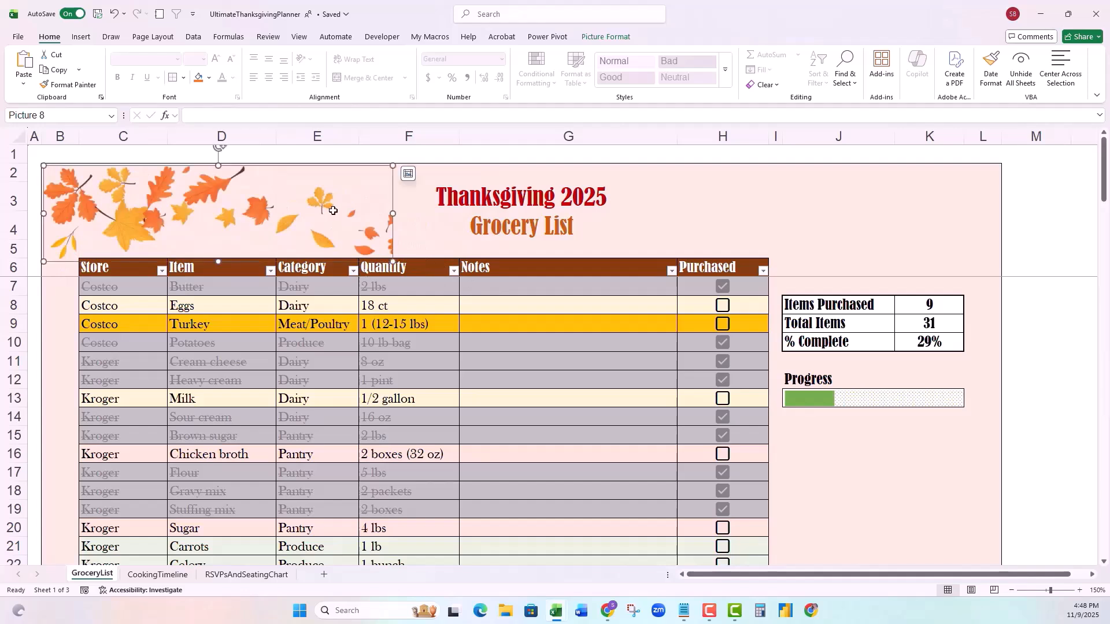
Step: Widen the leaves picture's crop up to the Grocery List subtitle, and paste a horizontally mirrored copy at the header's opposite end
right_click(349, 207)
left_click(388, 178)
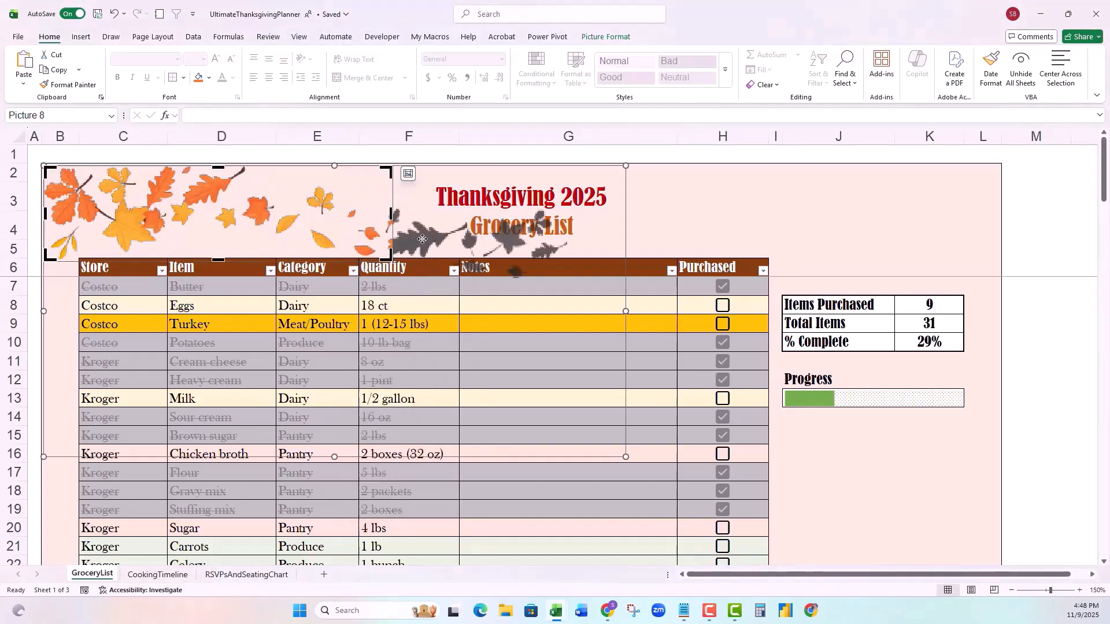
left_click_drag(391, 214, 457, 207)
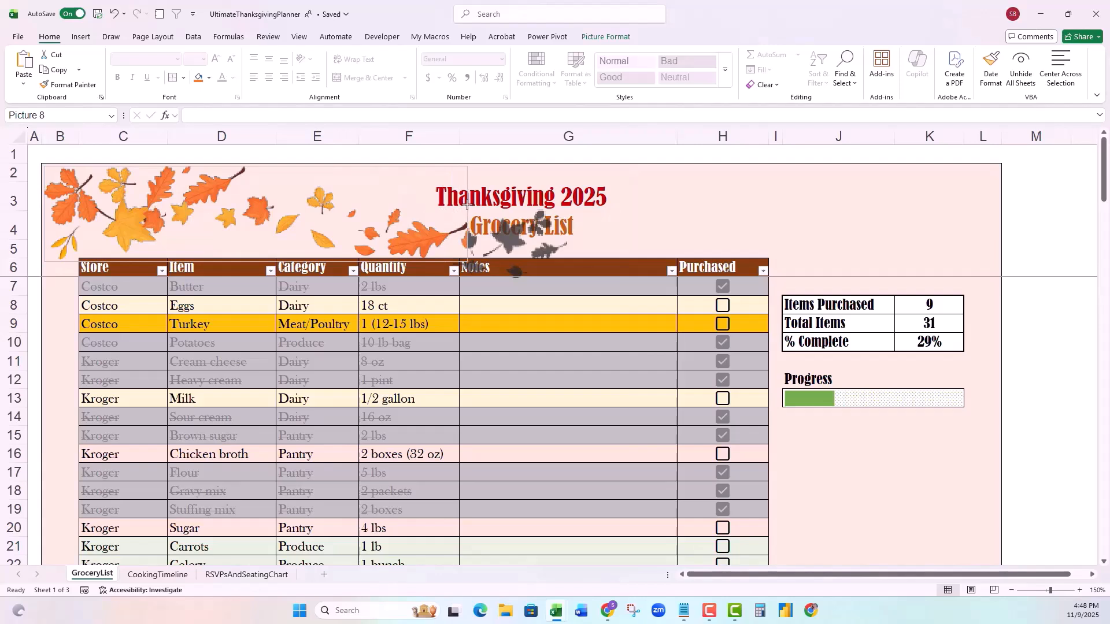
left_click(864, 490)
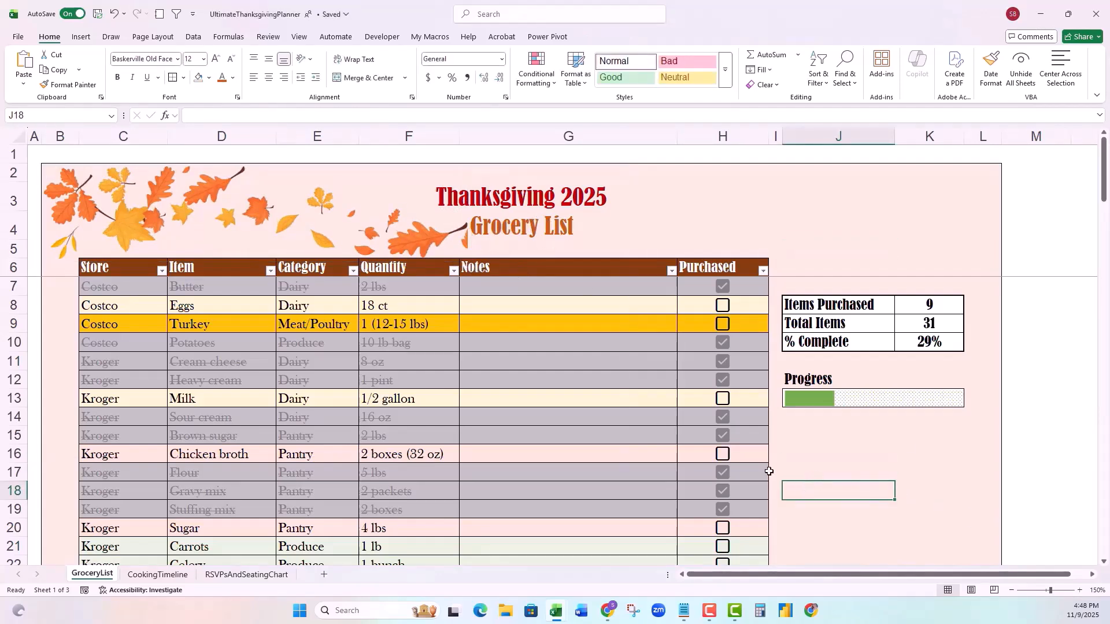
key("ctrl+v")
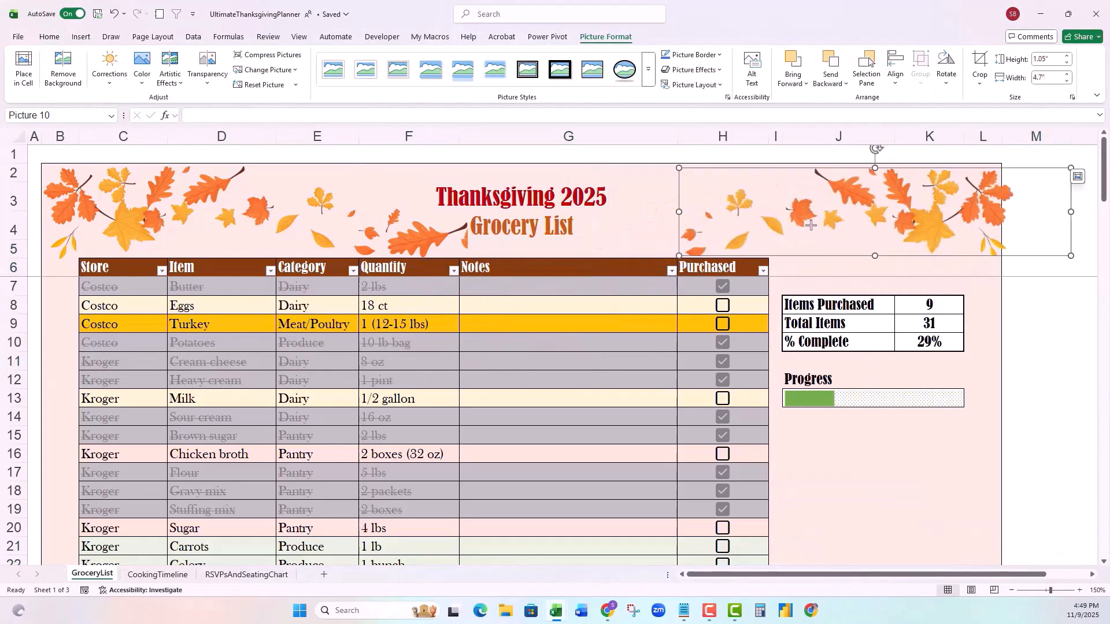
Step: Insert the "turkey" picture from the Thanksgiving Planner folder onto the sheet
left_click(80, 36)
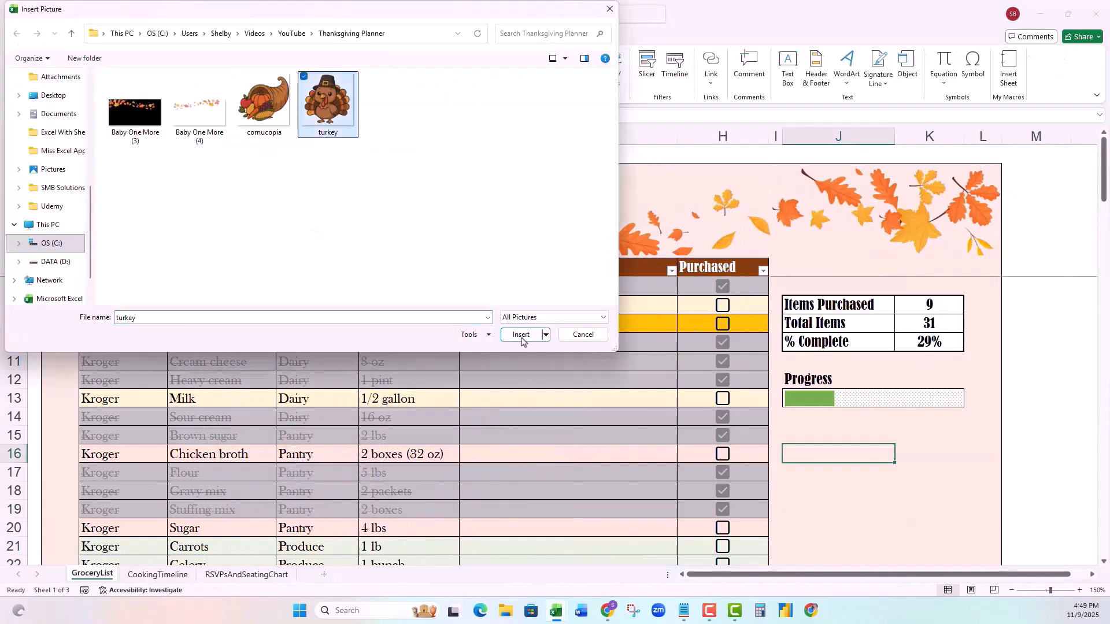
left_click(523, 330)
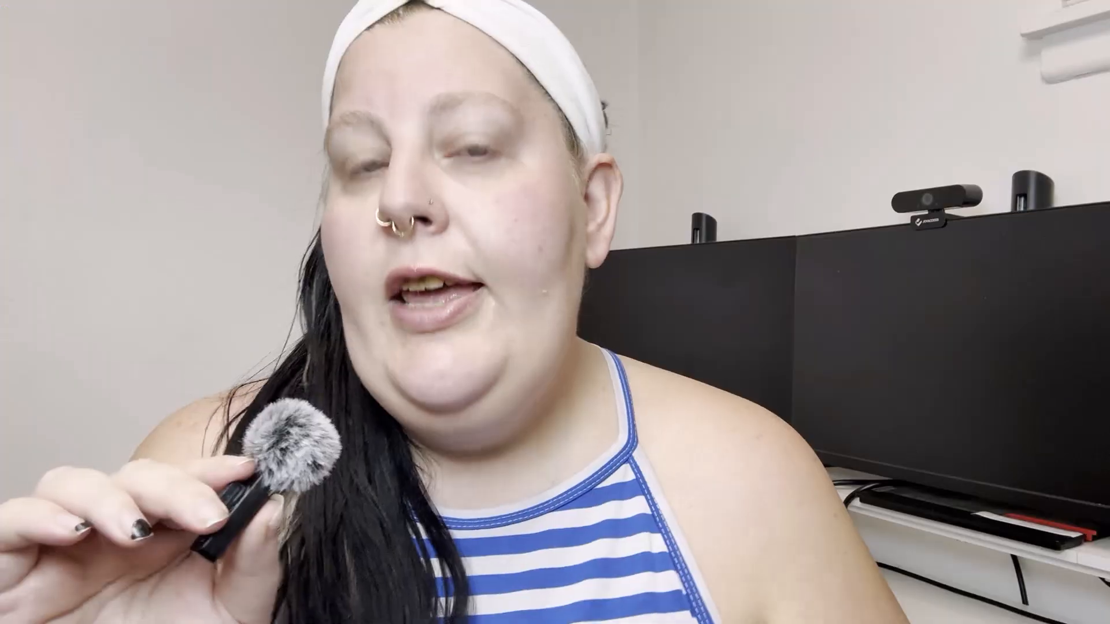